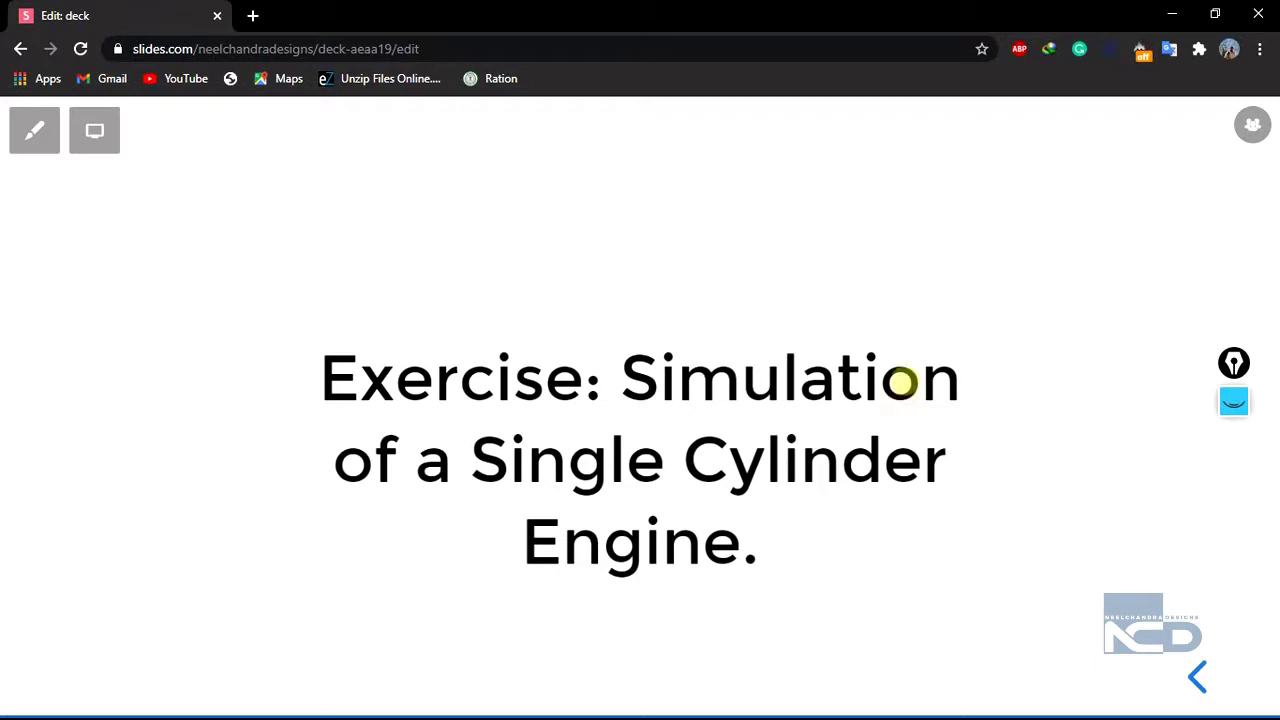
Switch to CATIA V5 and close the open empty Product1 document
{"action": "key", "text": "alt+Tab"}
{"action": "key", "text": "alt+Tab"}
{"action": "key", "text": "alt+Tab"}
{"action": "key", "text": "alt+Tab"}
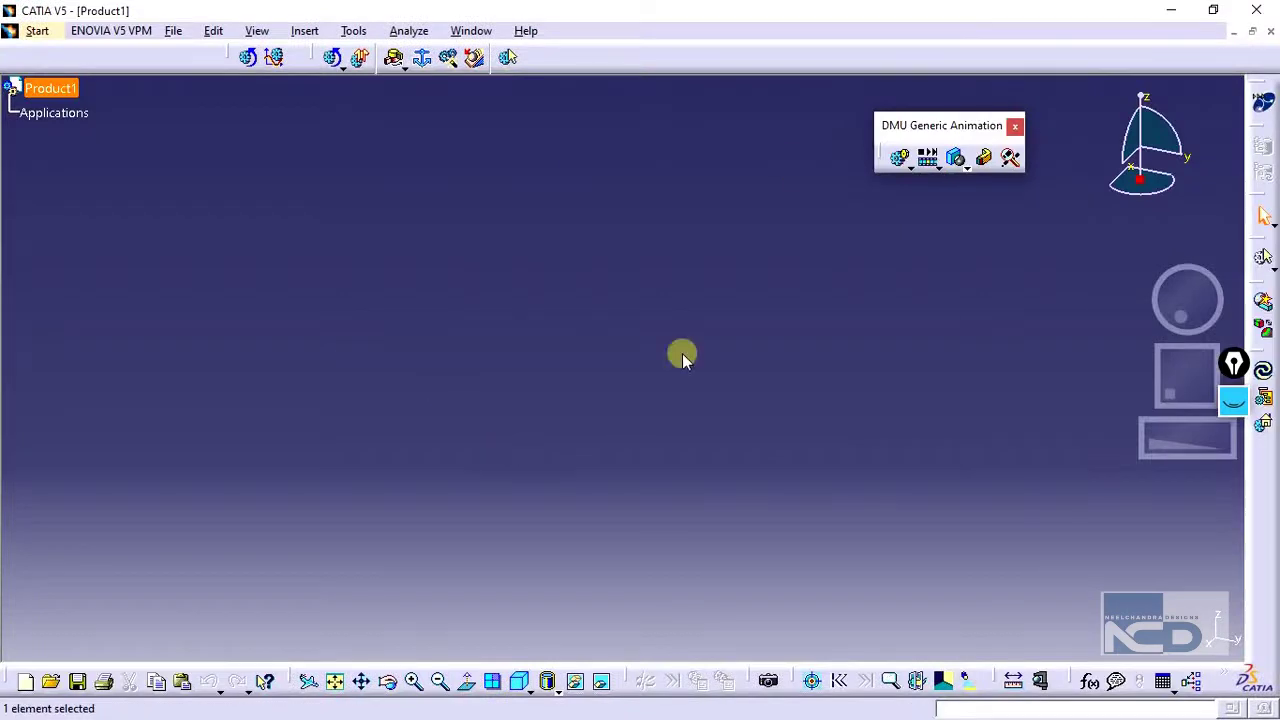
{"action": "left_click", "coordinate": [38, 31]}
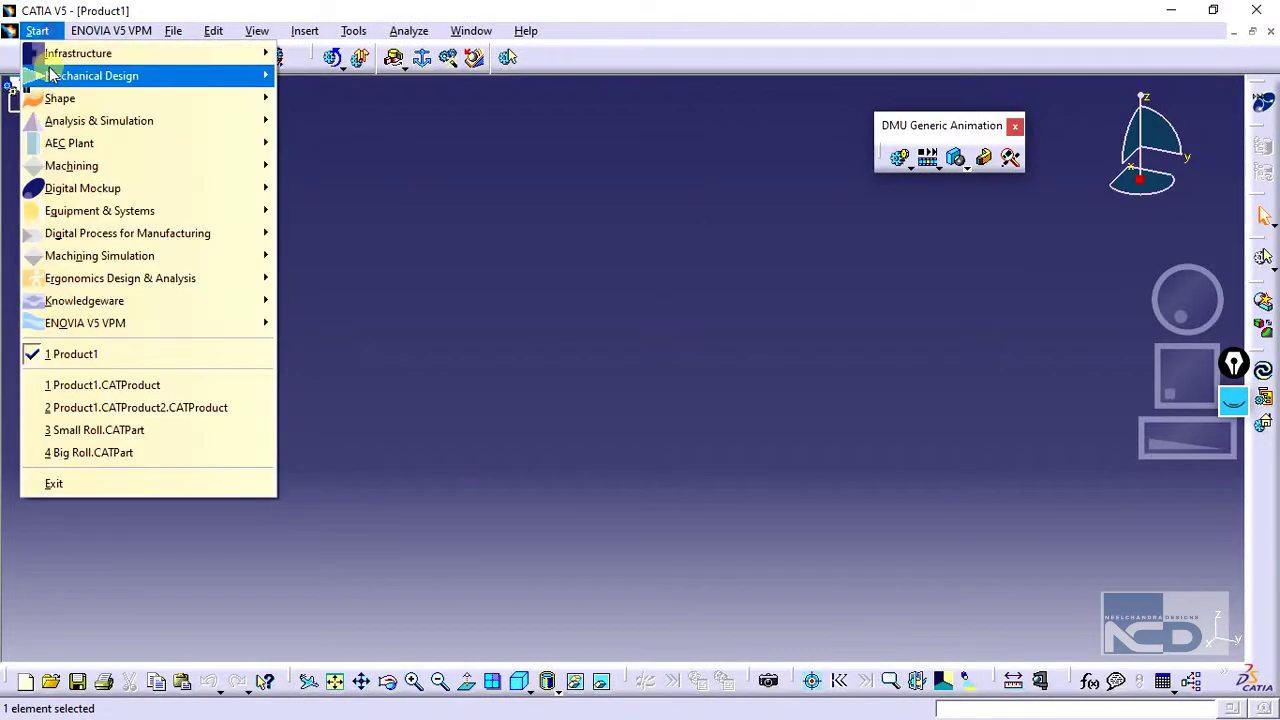
{"action": "left_click", "coordinate": [547, 180]}
{"action": "left_click", "coordinate": [1270, 32]}
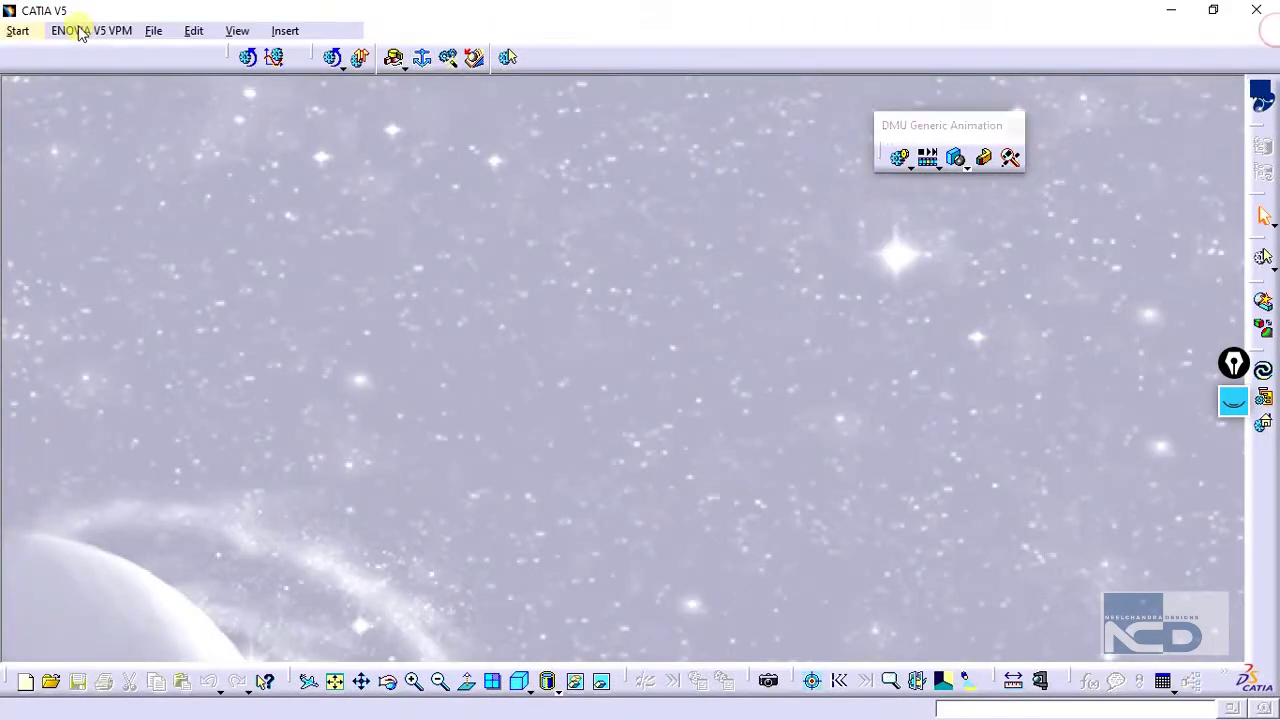
Start a new product in the Assembly Design workbench
{"action": "left_click", "coordinate": [18, 31]}
{"action": "mouse_move", "coordinate": [60, 77]}
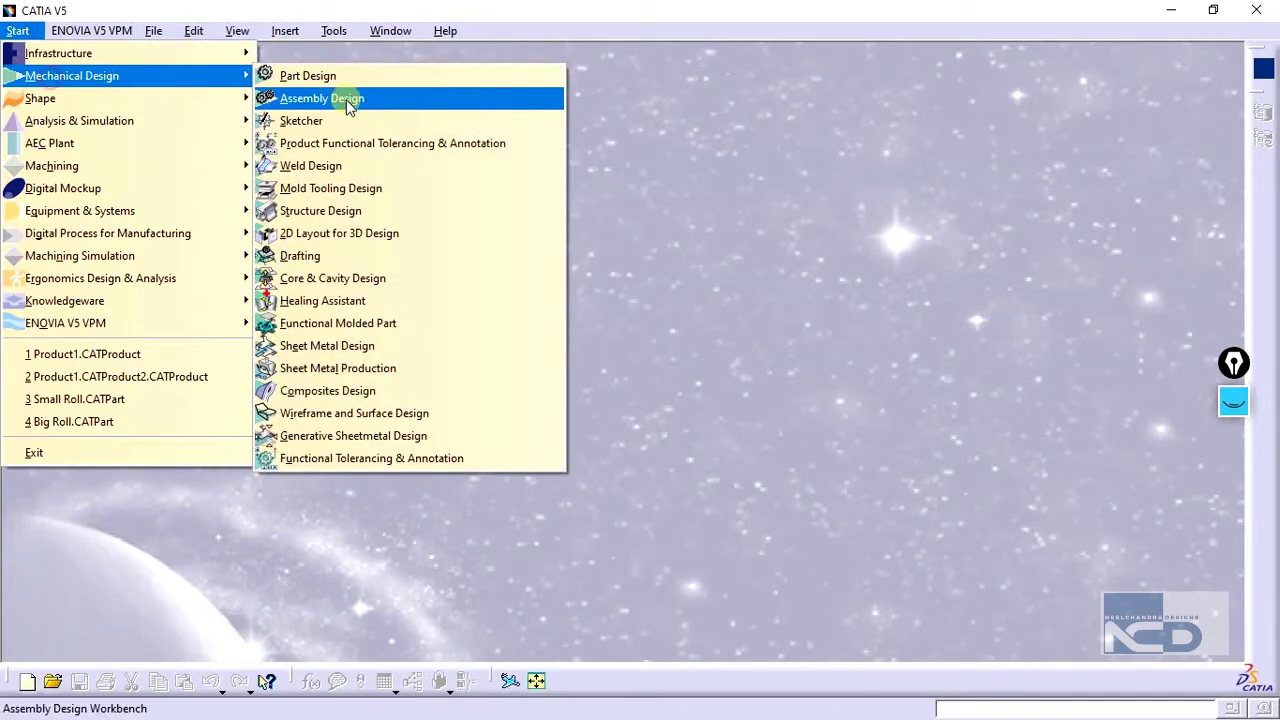
{"action": "left_click", "coordinate": [345, 99]}
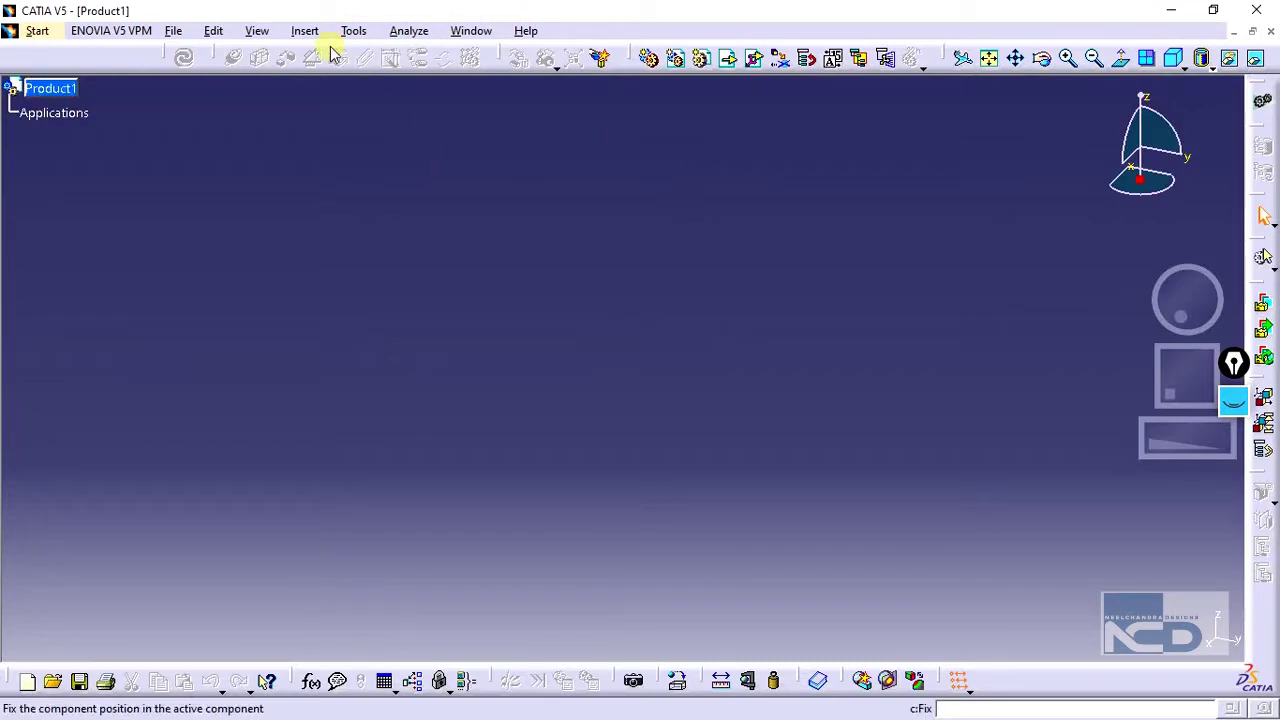
Open the existing Product1 engine assembly from the tutorial1 folder inside catia tutorials
{"action": "left_click", "coordinate": [305, 31]}
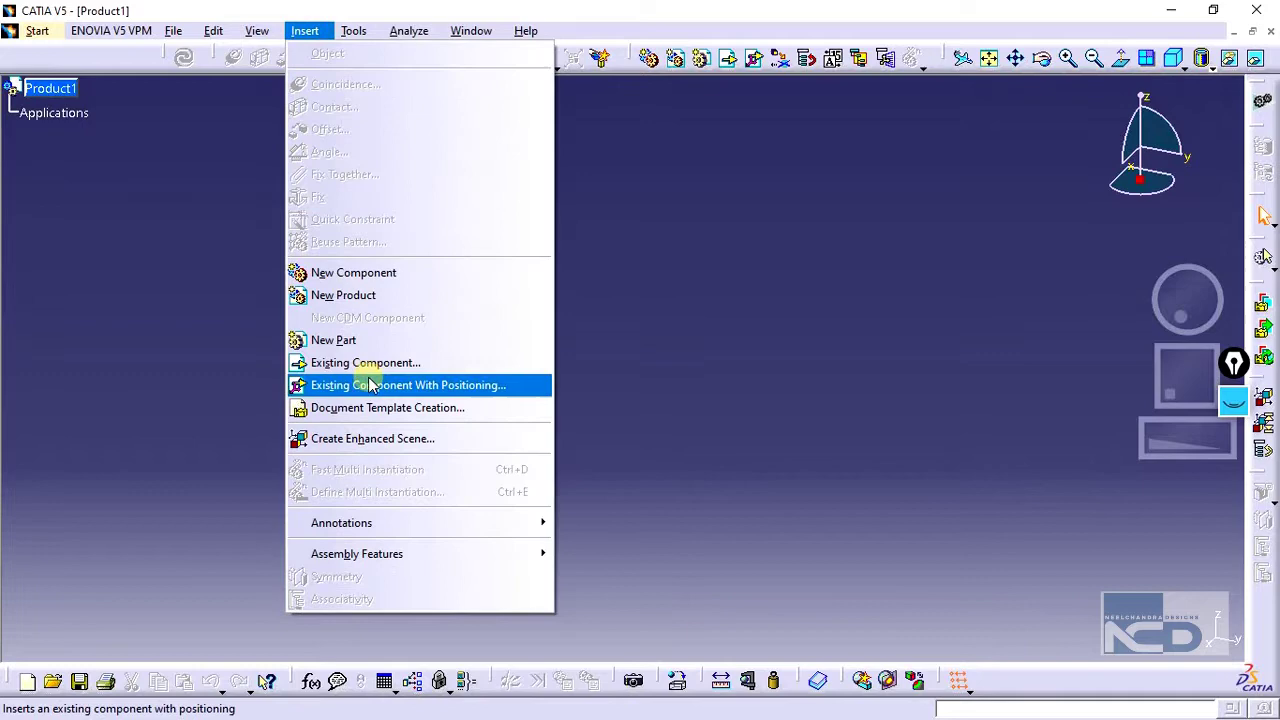
{"action": "left_click", "coordinate": [222, 172]}
{"action": "left_click", "coordinate": [173, 31]}
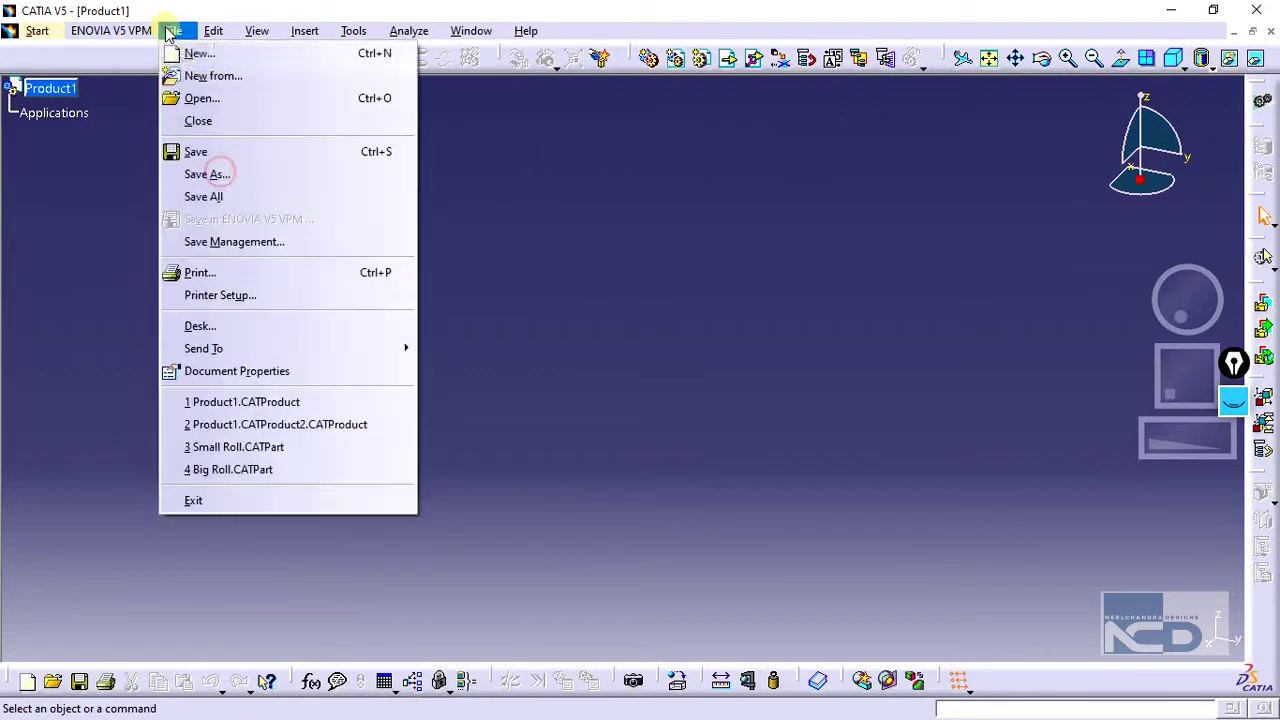
{"action": "left_click", "coordinate": [195, 101]}
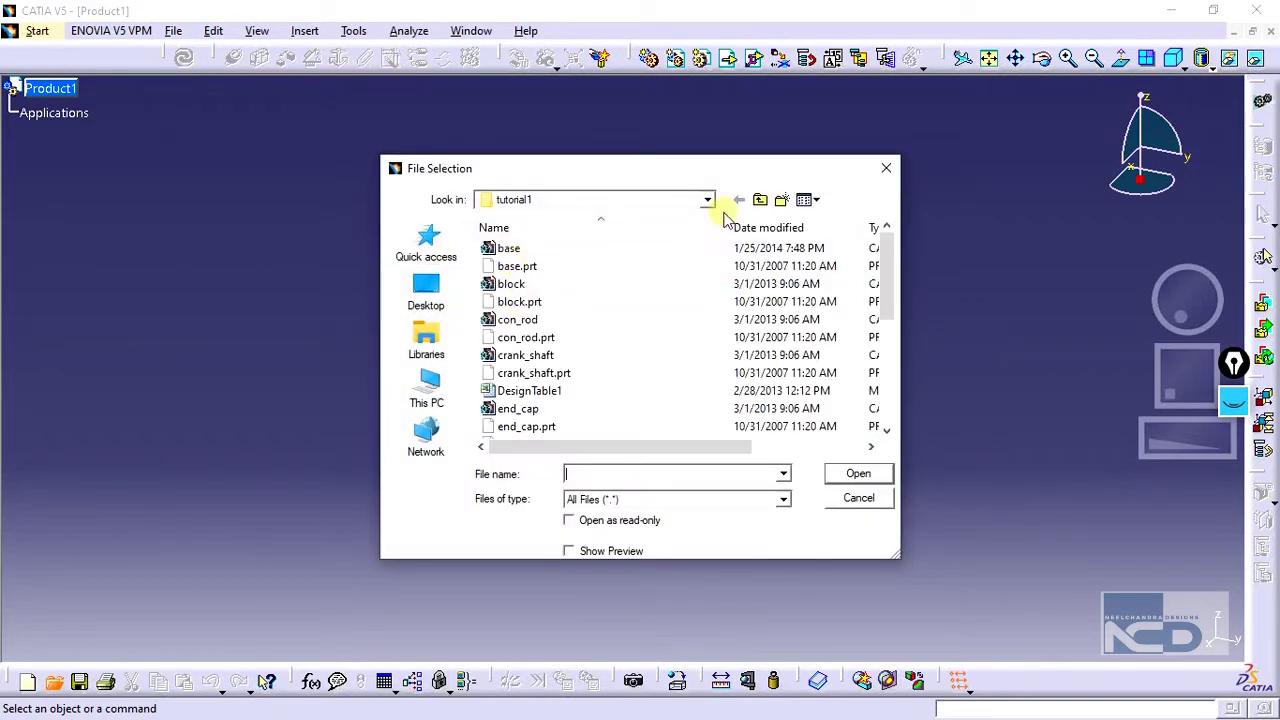
{"action": "left_click", "coordinate": [760, 199]}
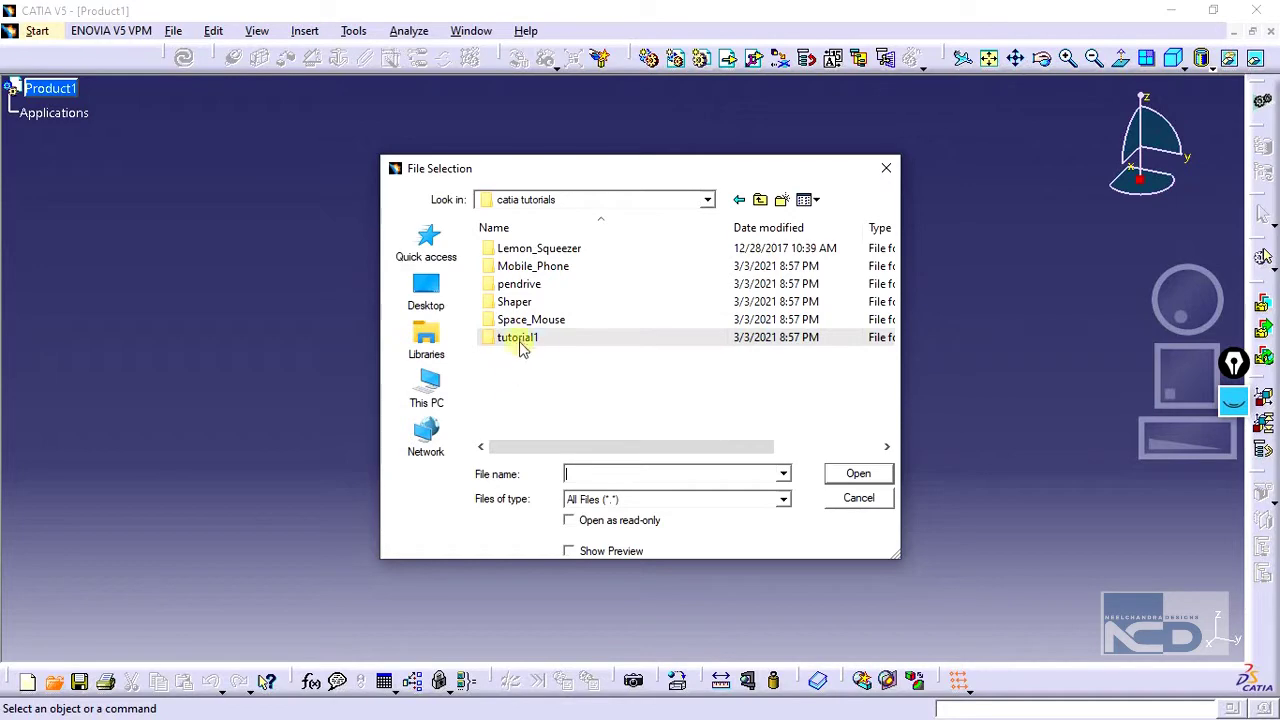
{"action": "double_click", "coordinate": [520, 340]}
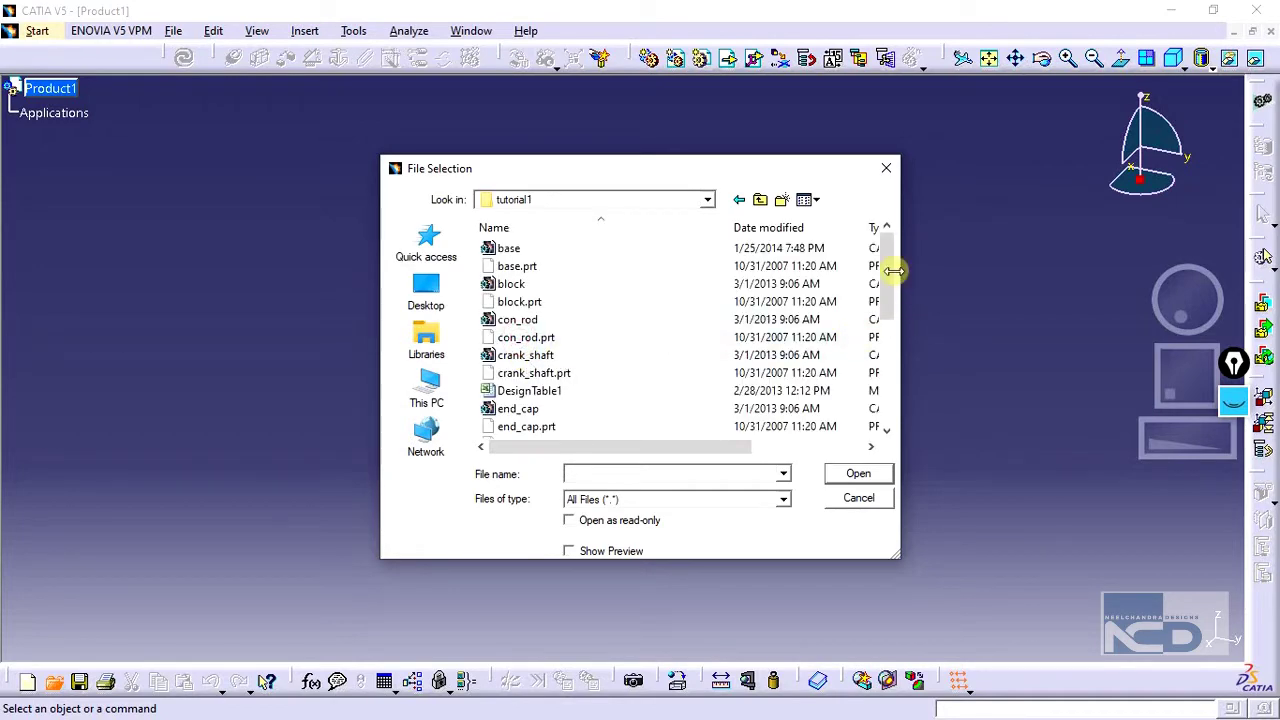
{"action": "left_click_drag", "start_coordinate": [886, 263], "coordinate": [888, 403]}
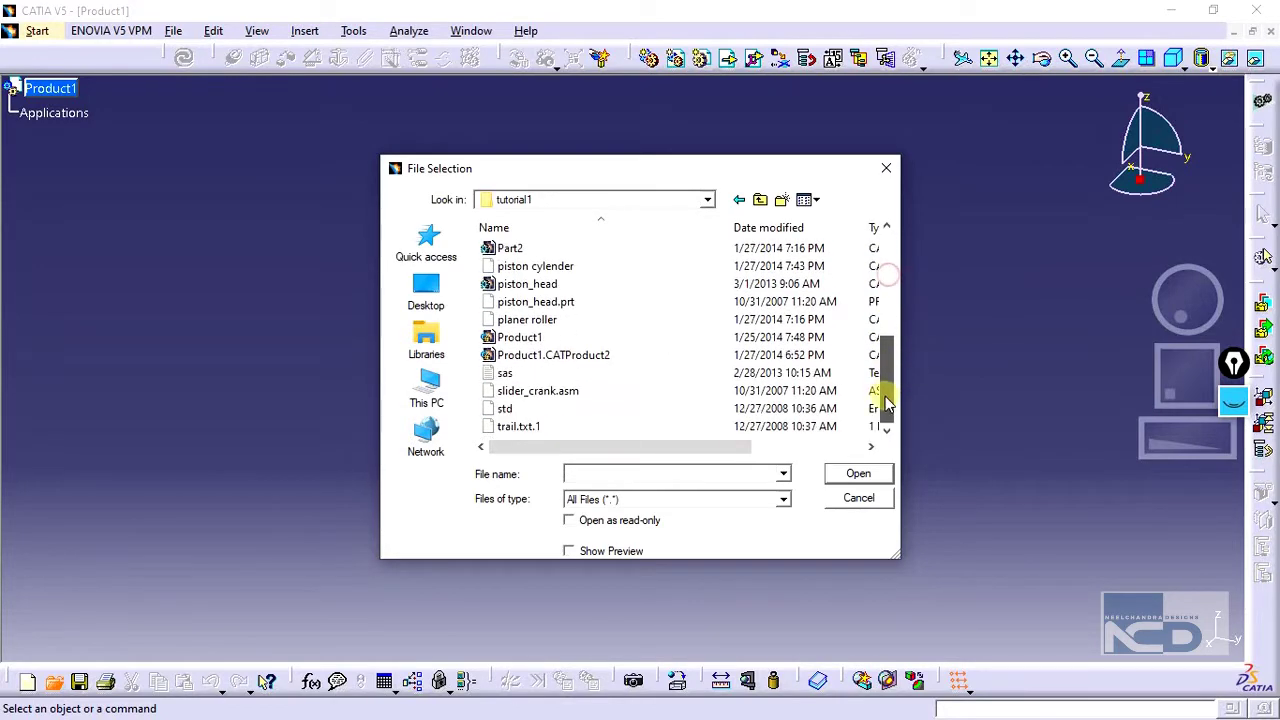
{"action": "left_click", "coordinate": [577, 340]}
{"action": "double_click", "coordinate": [577, 340]}
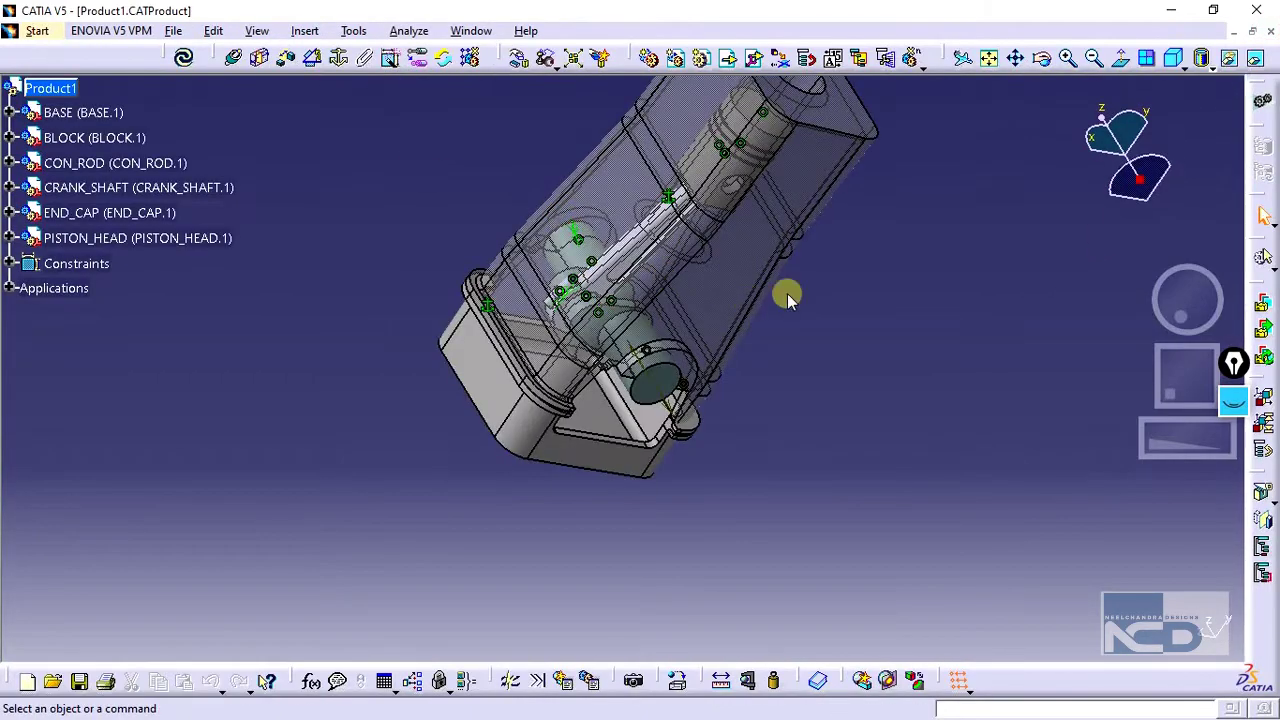
Expand the Mechanisms branch under Applications and delete the existing Mechanism.1 from the engine assembly
{"action": "middle_click_drag", "start_coordinate": [786, 289], "coordinate": [749, 289]}
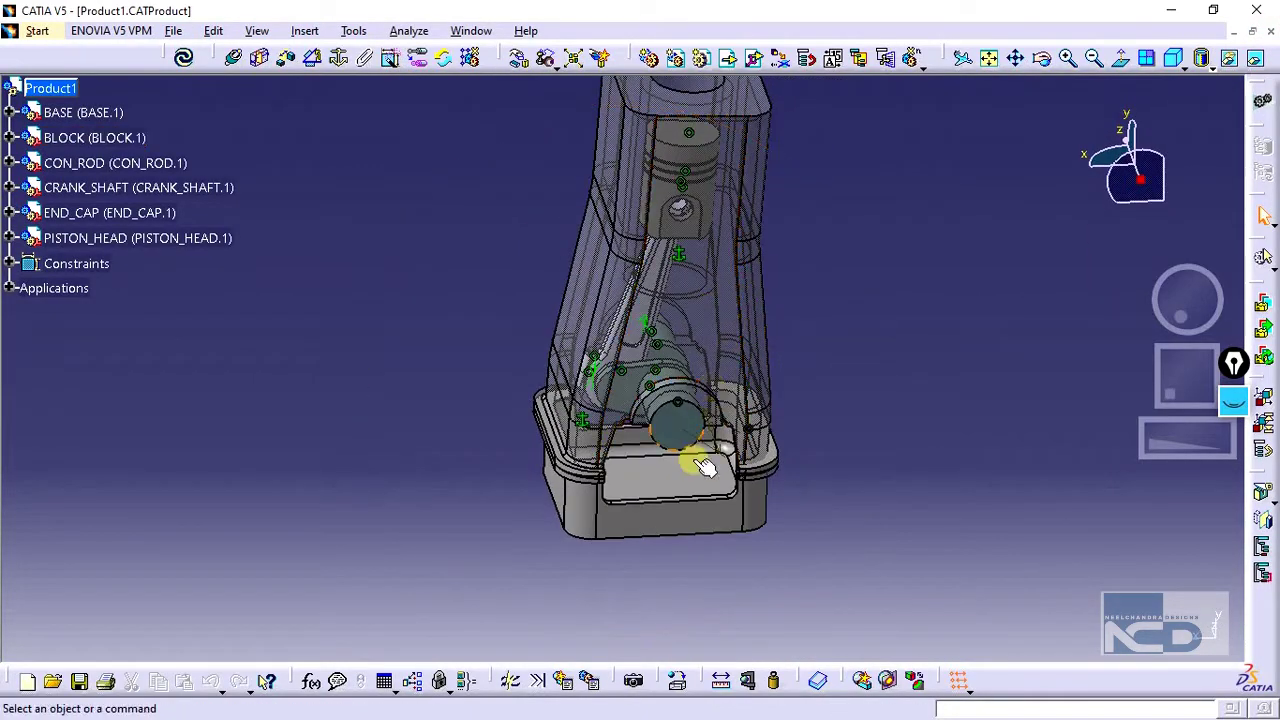
{"action": "middle_click_drag", "start_coordinate": [700, 460], "coordinate": [619, 320]}
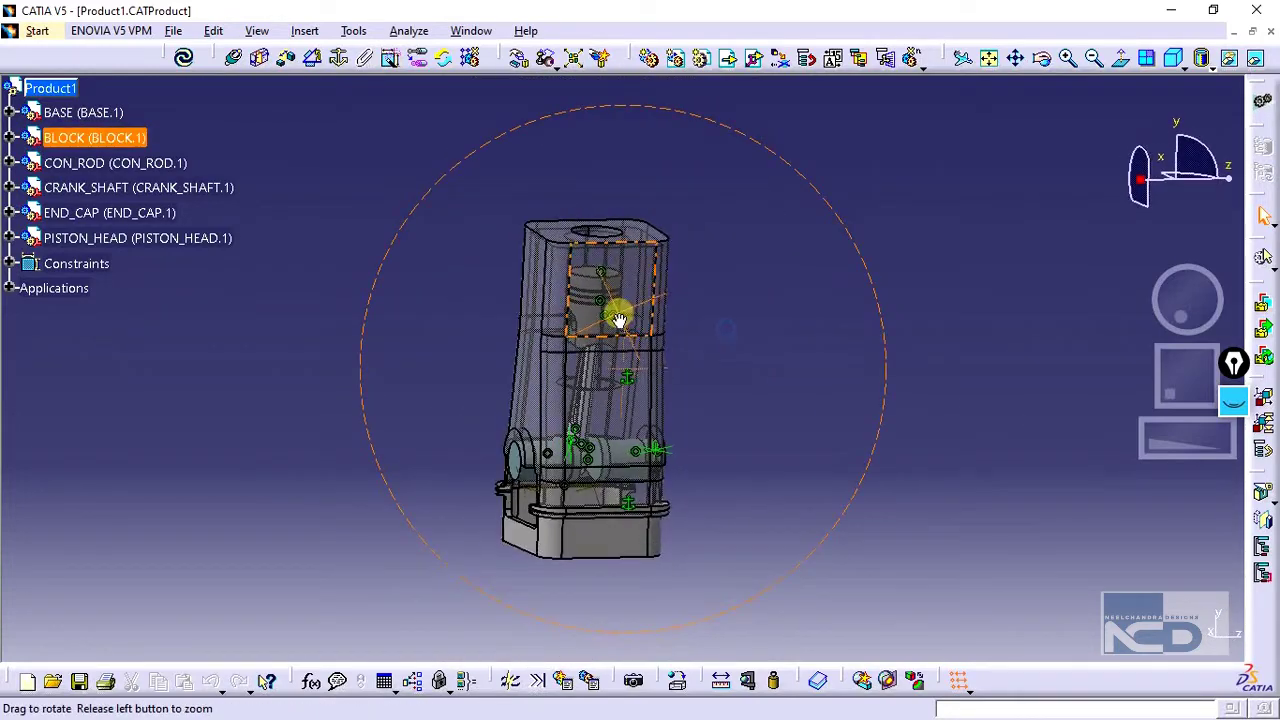
{"action": "left_click", "coordinate": [9, 289]}
{"action": "left_click", "coordinate": [27, 313]}
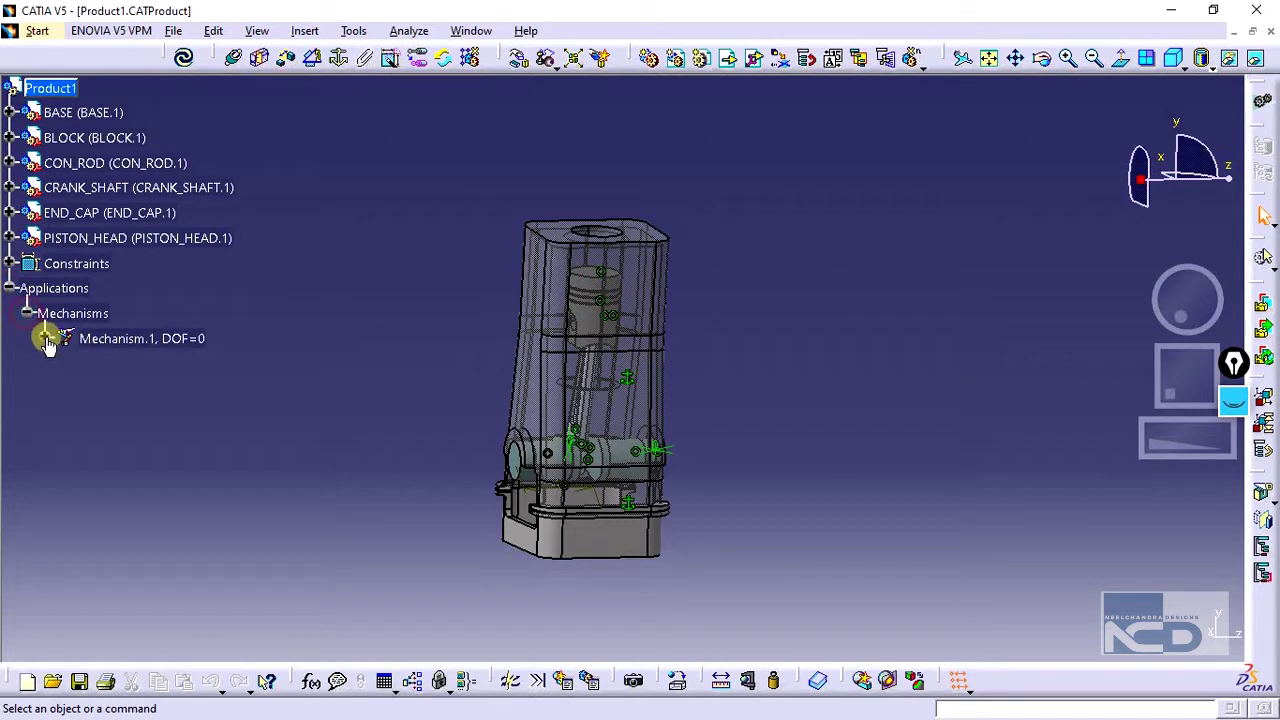
{"action": "left_click", "coordinate": [45, 338]}
{"action": "left_click", "coordinate": [63, 364]}
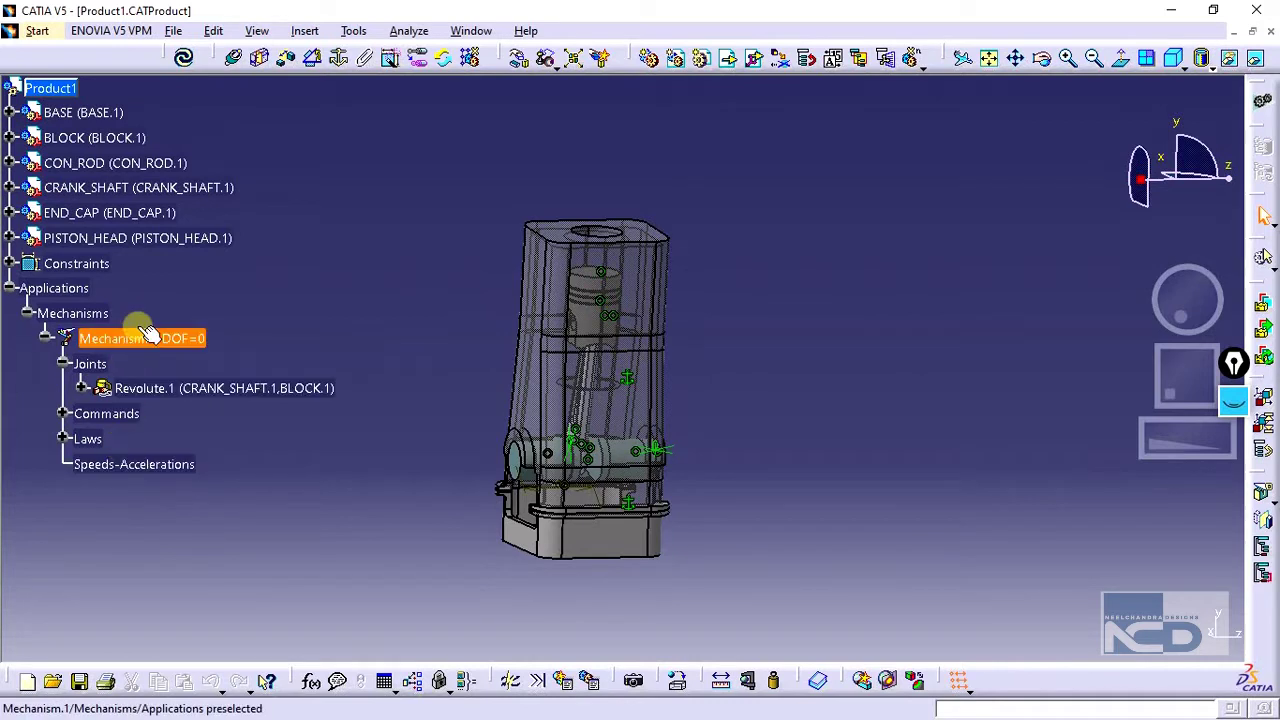
{"action": "left_click", "coordinate": [170, 338]}
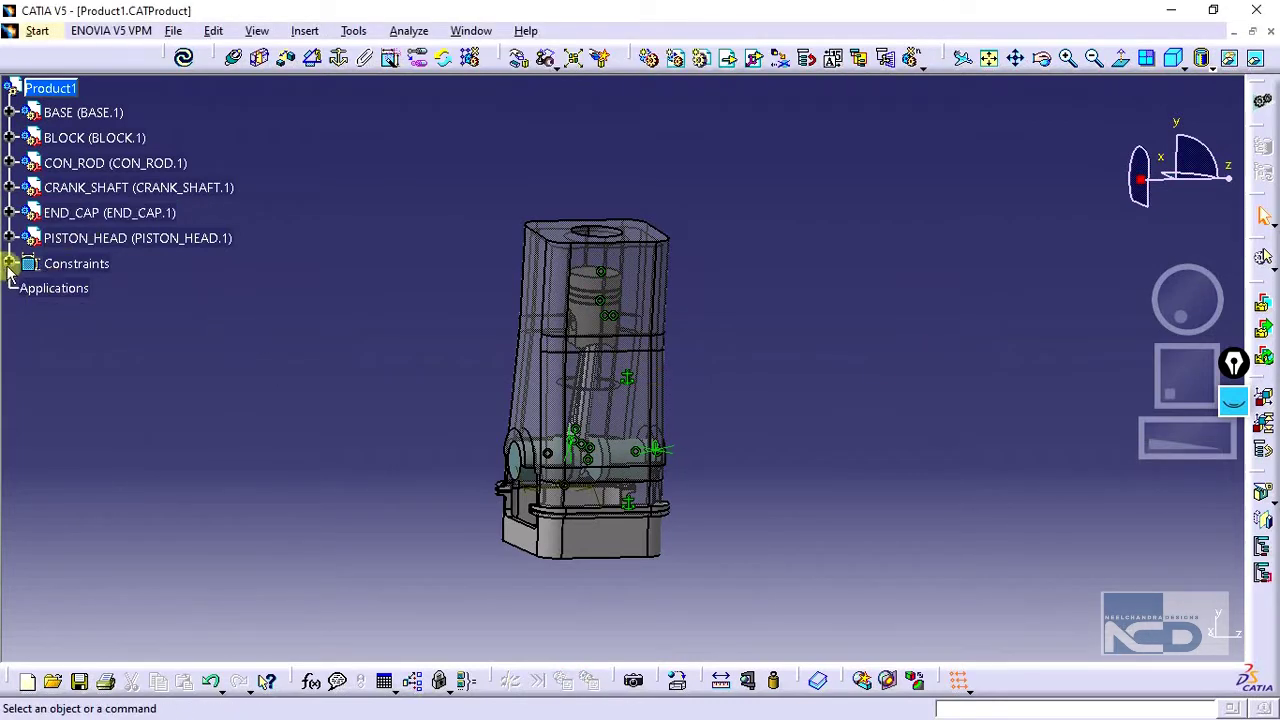
Expand the assembly constraints, update the assembly and review the update diagnosis
{"action": "left_click", "coordinate": [10, 263]}
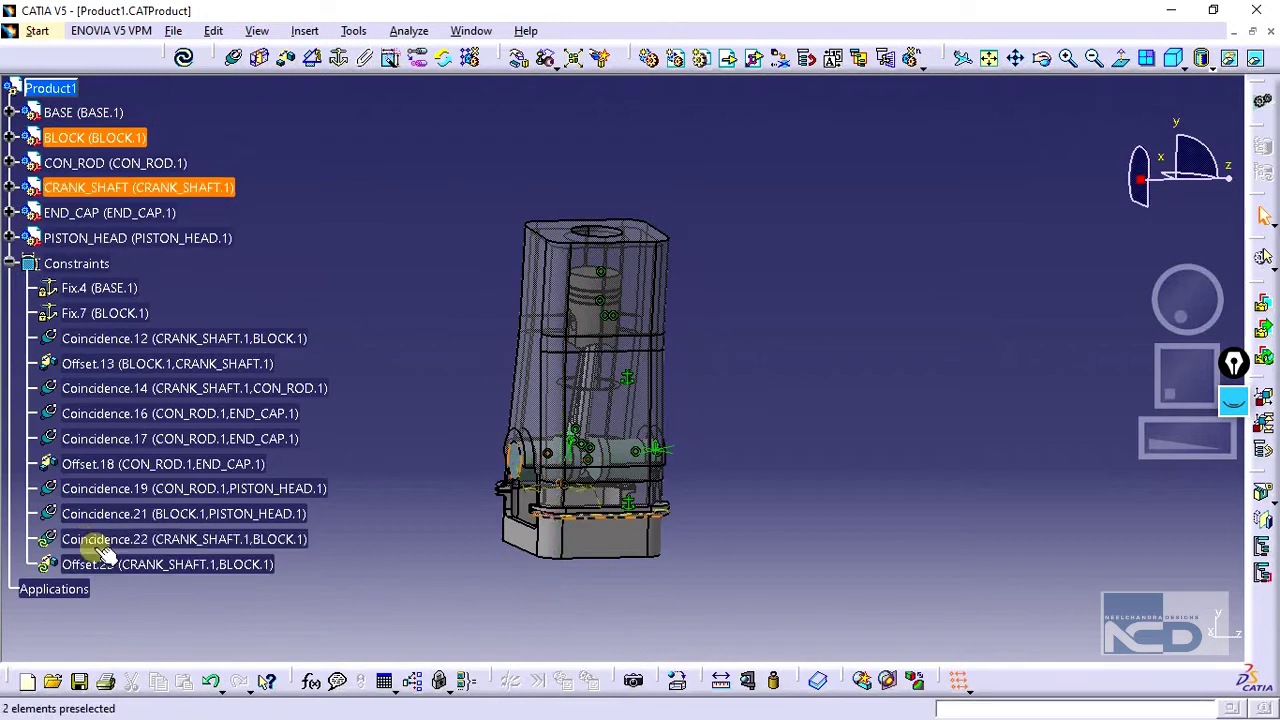
{"action": "left_click", "coordinate": [185, 60]}
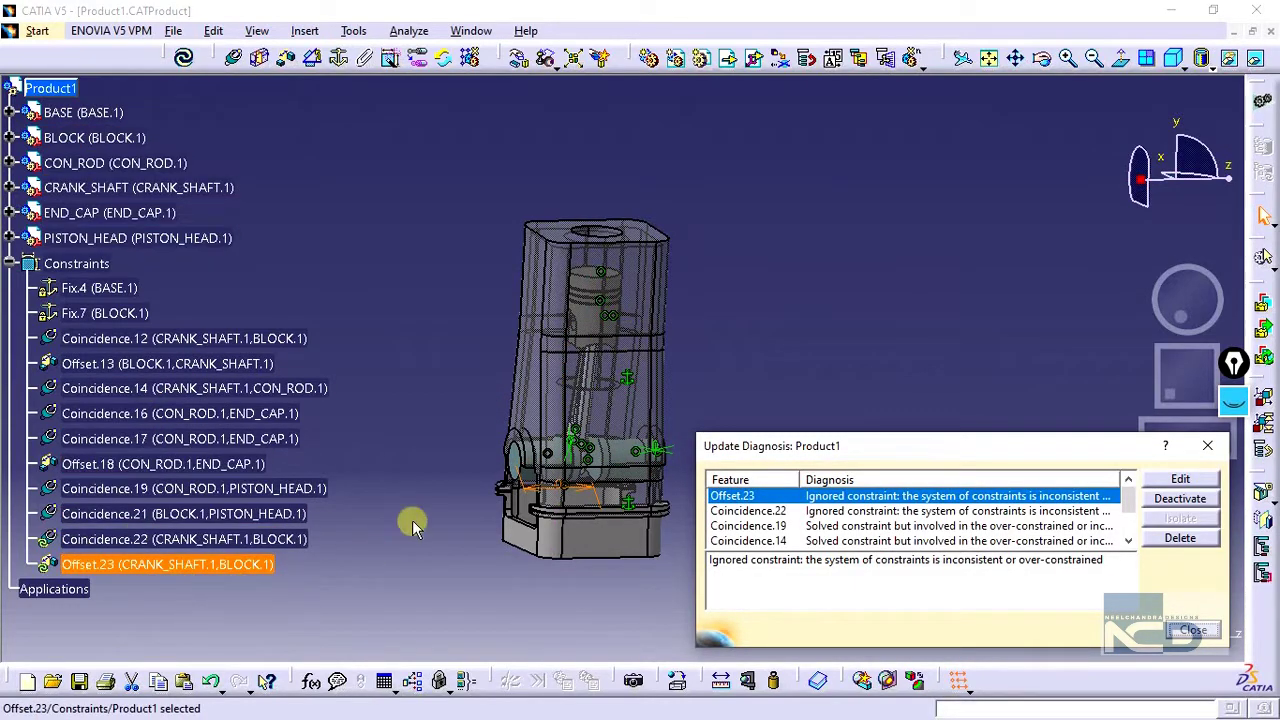
{"action": "middle_click_drag", "start_coordinate": [412, 527], "coordinate": [442, 533]}
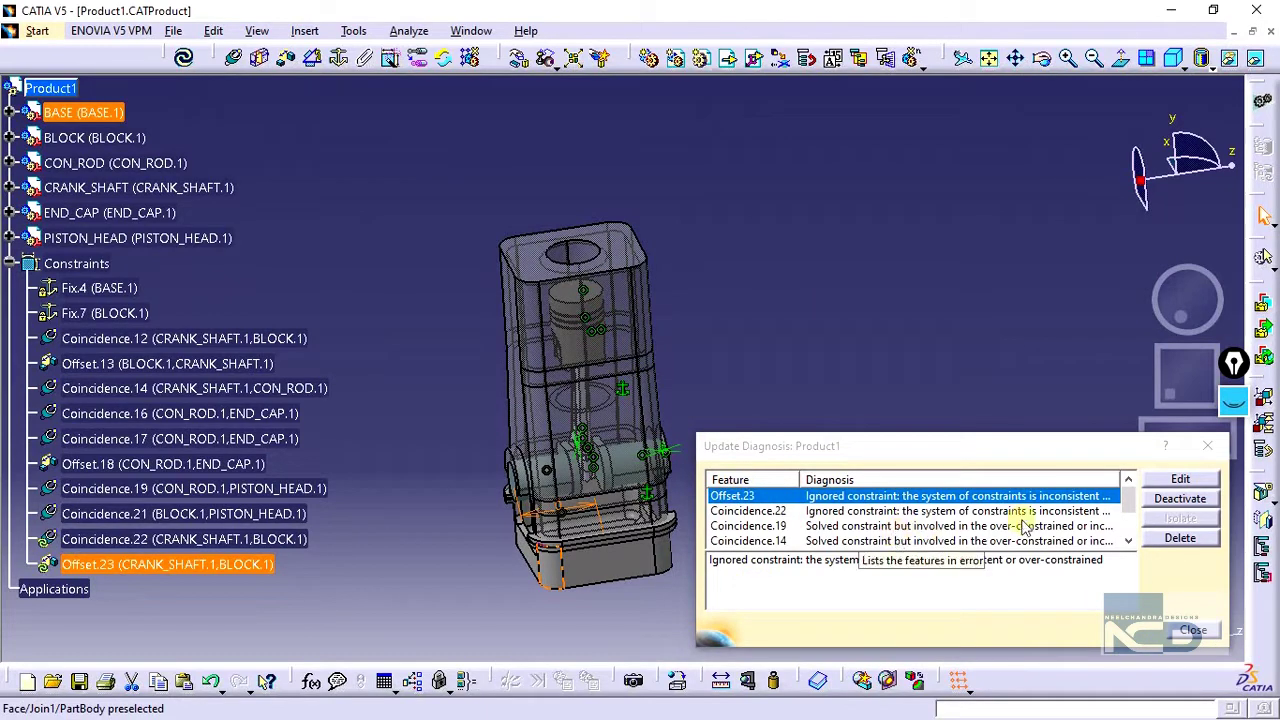
{"action": "left_click", "coordinate": [1195, 638]}
Delete the Offset.23 and Coincidence.22 constraints between the crank shaft and block, and update the assembly
{"action": "left_click", "coordinate": [237, 563]}
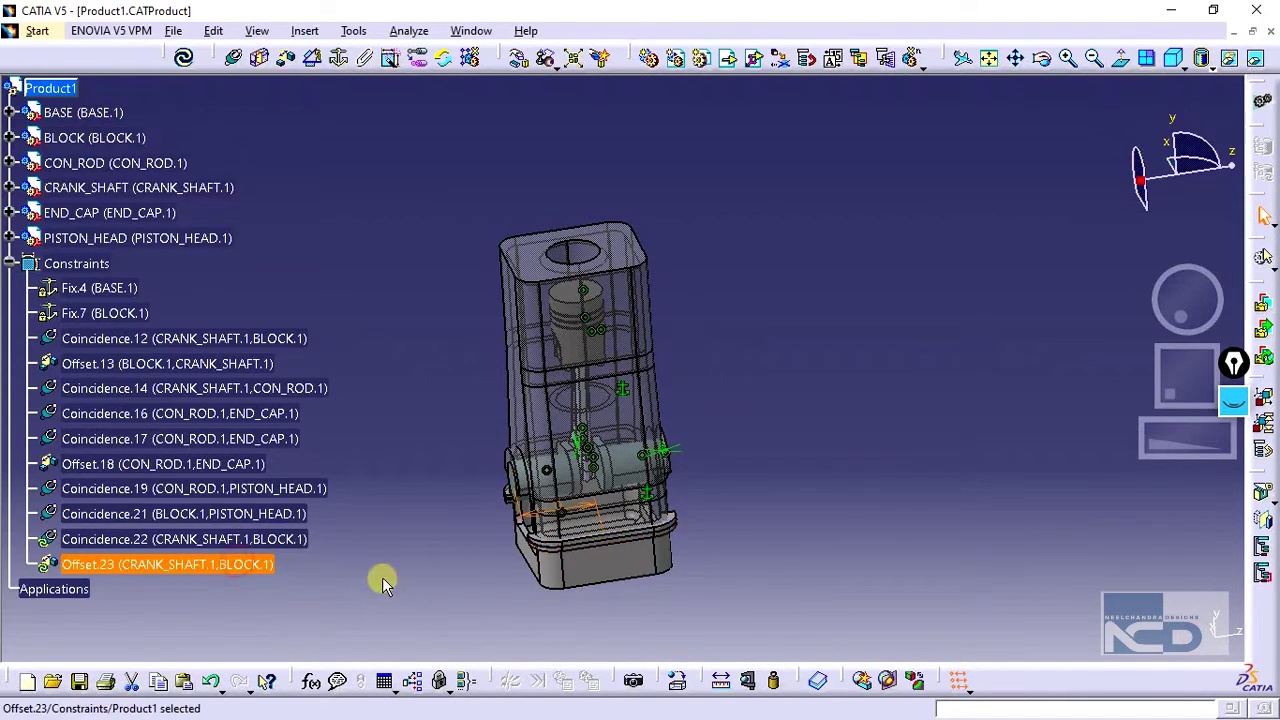
{"action": "key", "text": "Delete"}
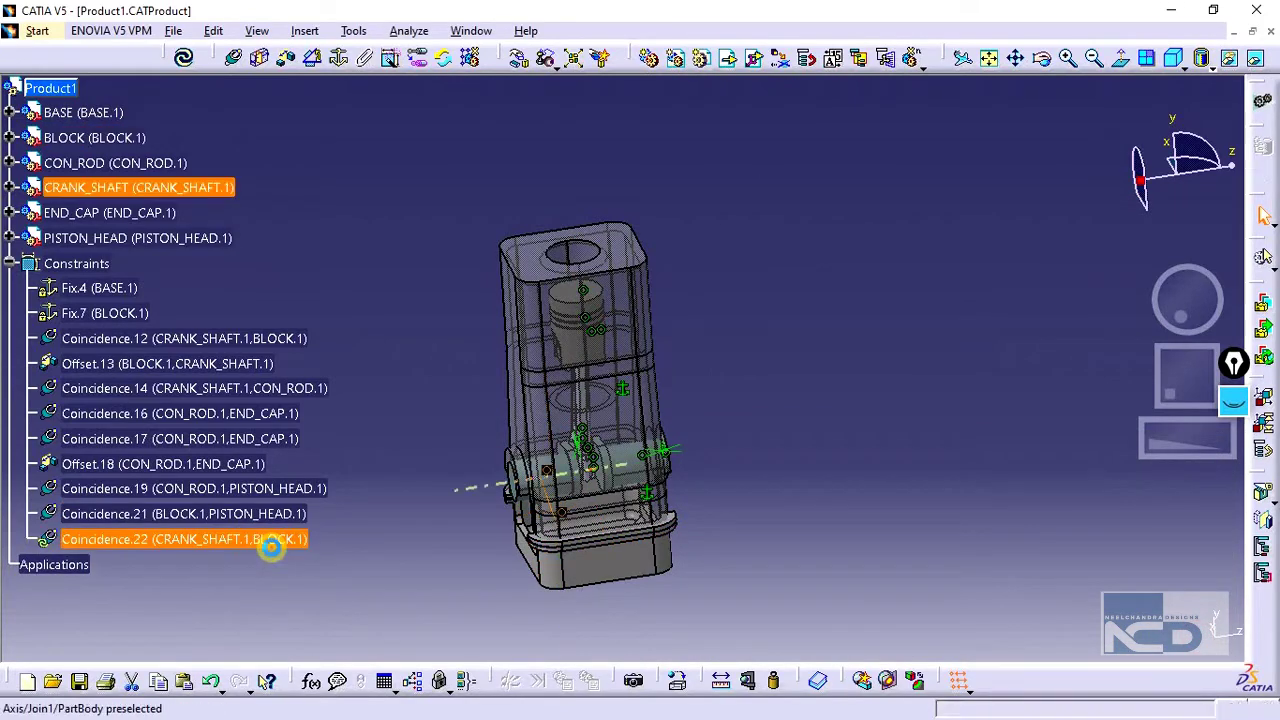
{"action": "left_click", "coordinate": [280, 540]}
{"action": "key", "text": "Delete"}
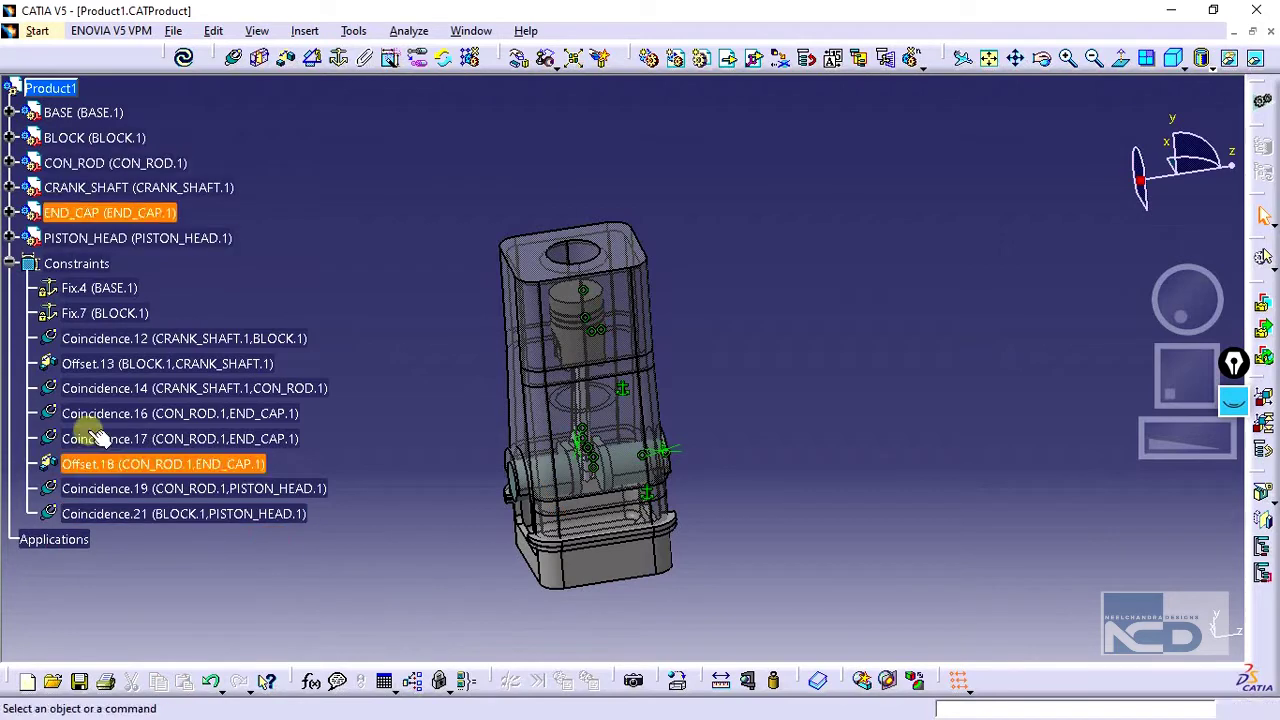
{"action": "left_click", "coordinate": [184, 57]}
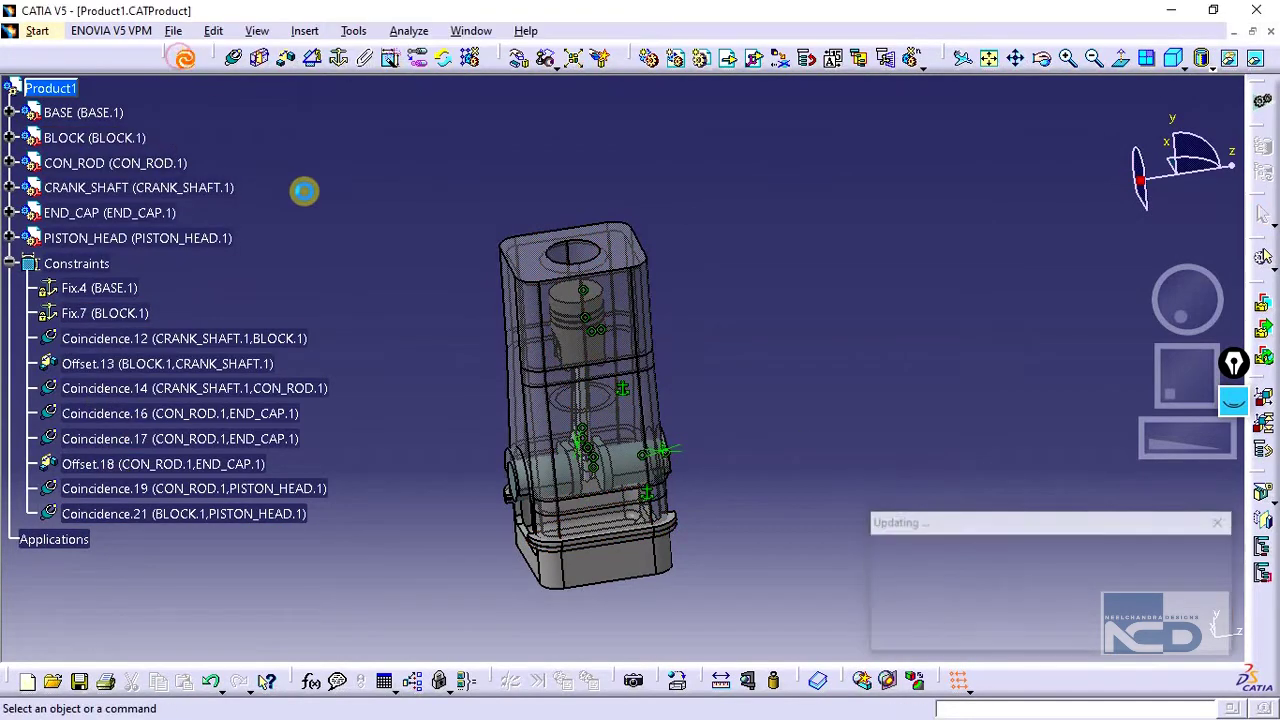
Delete the Fix.7 constraint that anchors the block
{"action": "middle_click_drag", "start_coordinate": [450, 593], "coordinate": [330, 322]}
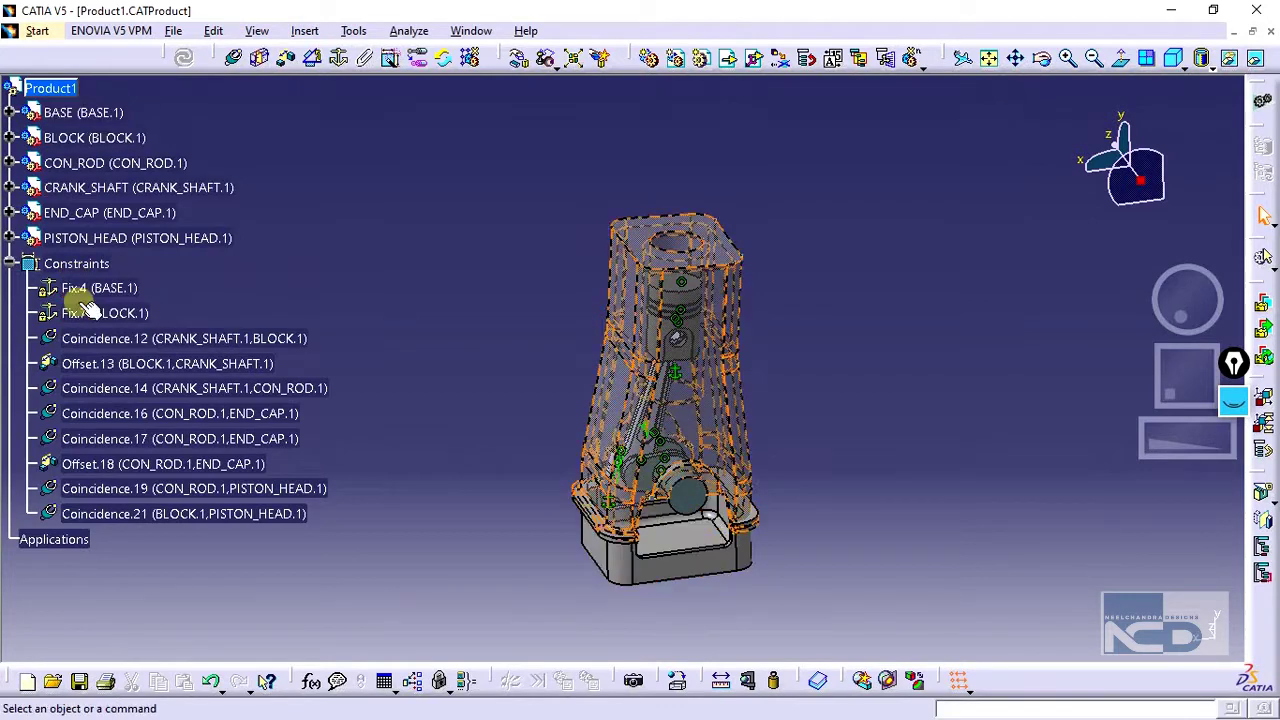
{"action": "left_click", "coordinate": [100, 314]}
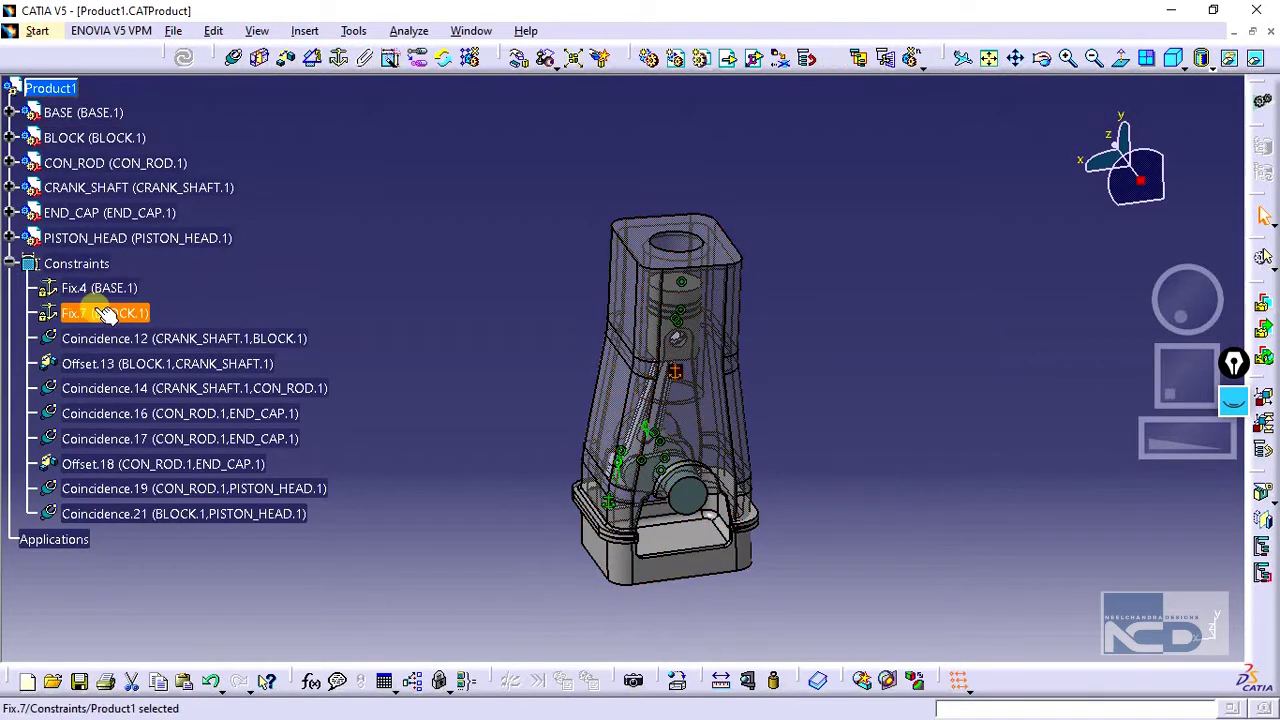
{"action": "key", "text": "Delete"}
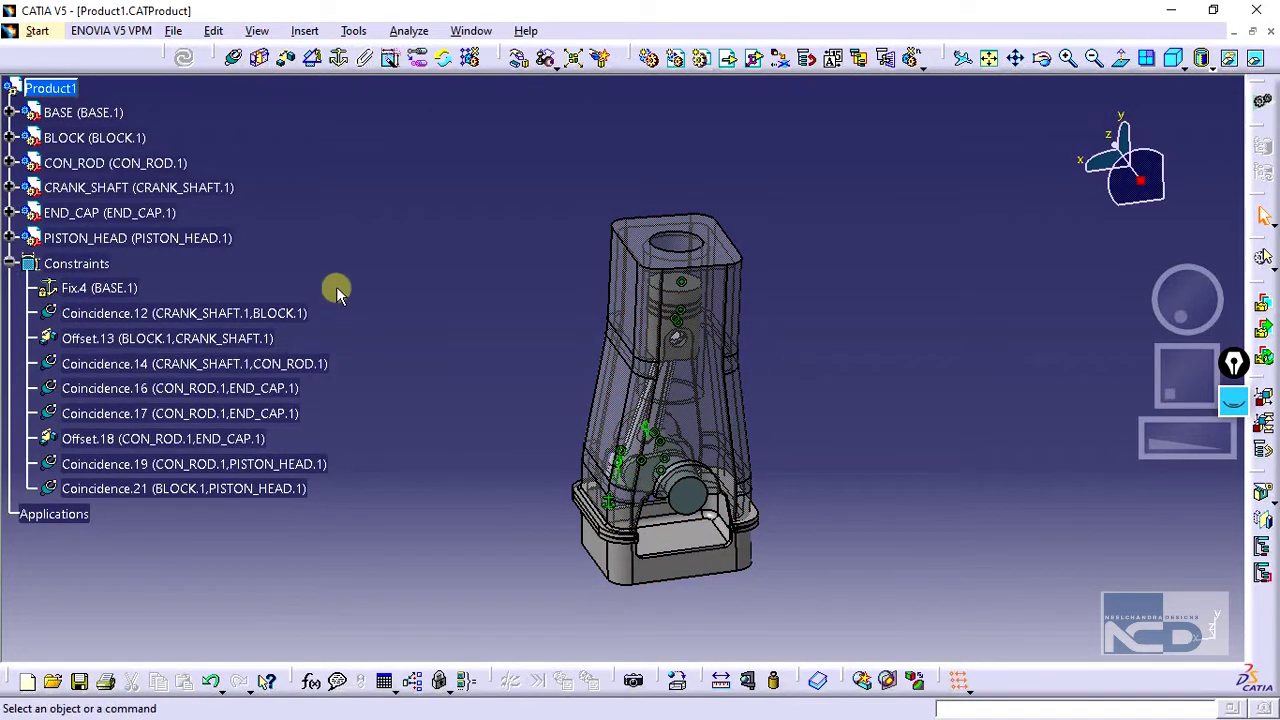
{"action": "left_click", "coordinate": [367, 62]}
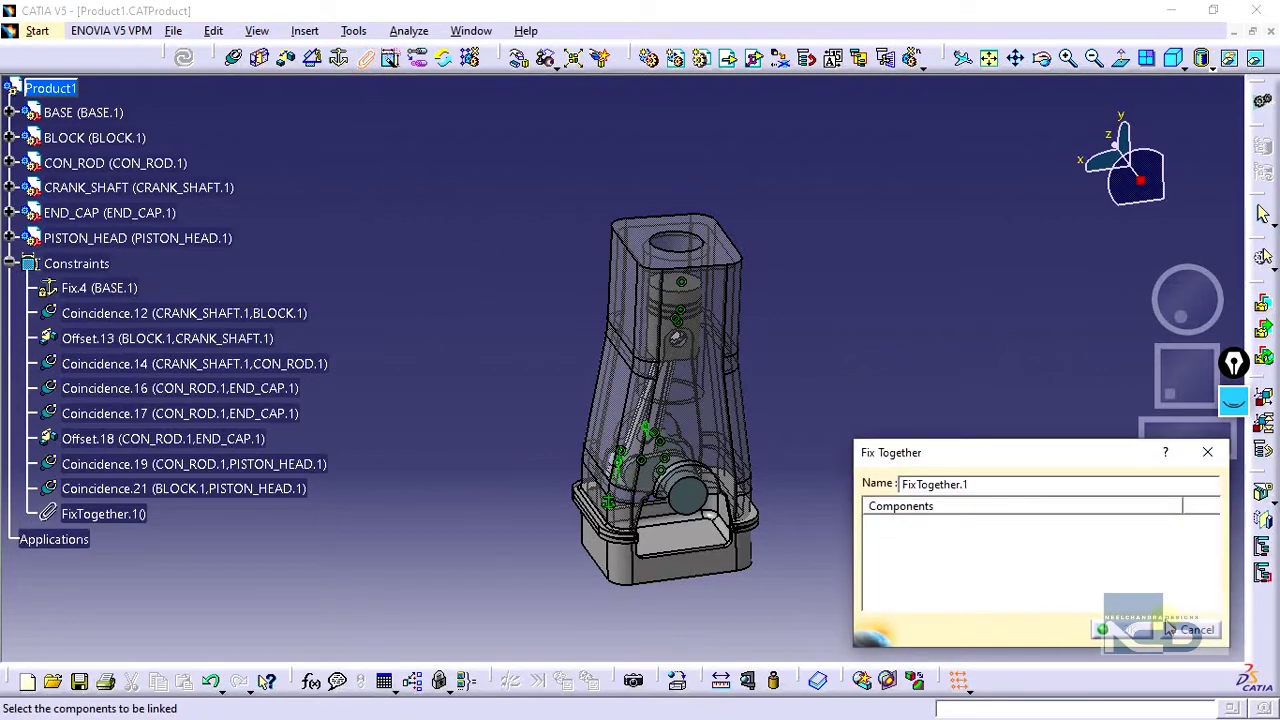
{"action": "left_click", "coordinate": [1192, 629]}
{"action": "left_click", "coordinate": [118, 287]}
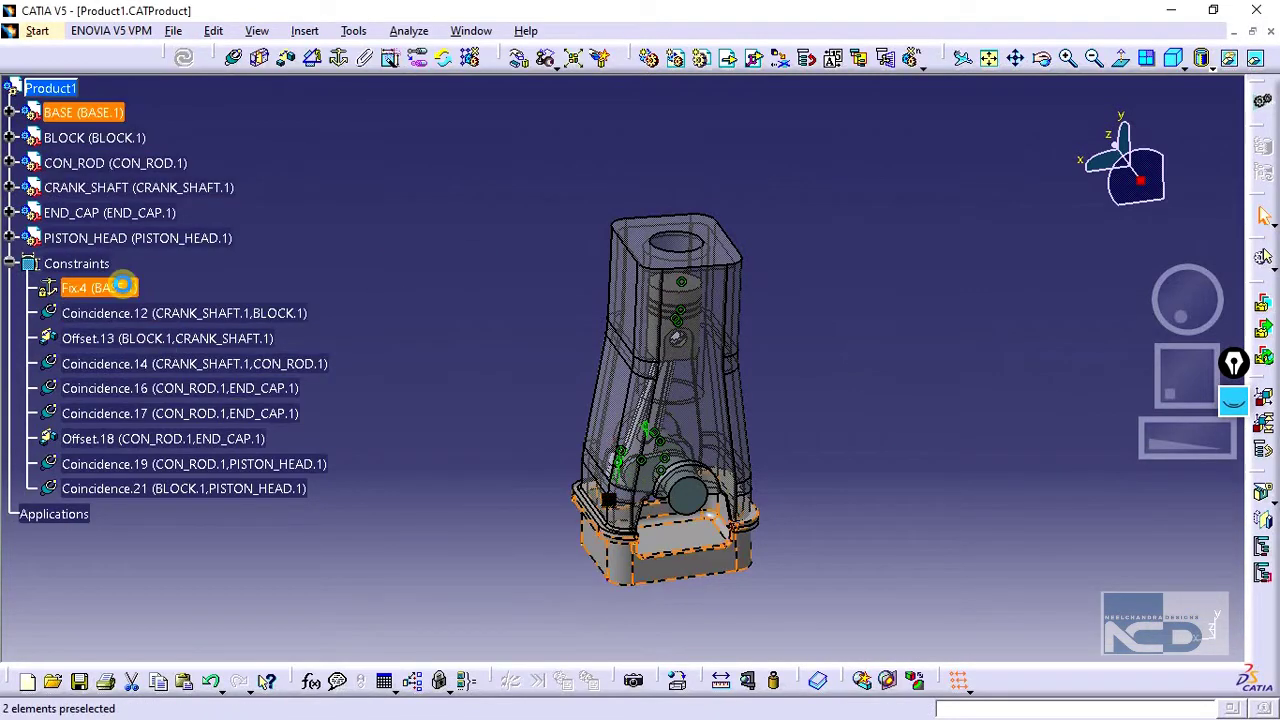
{"action": "left_click", "coordinate": [624, 268]}
{"action": "left_click", "coordinate": [461, 170]}
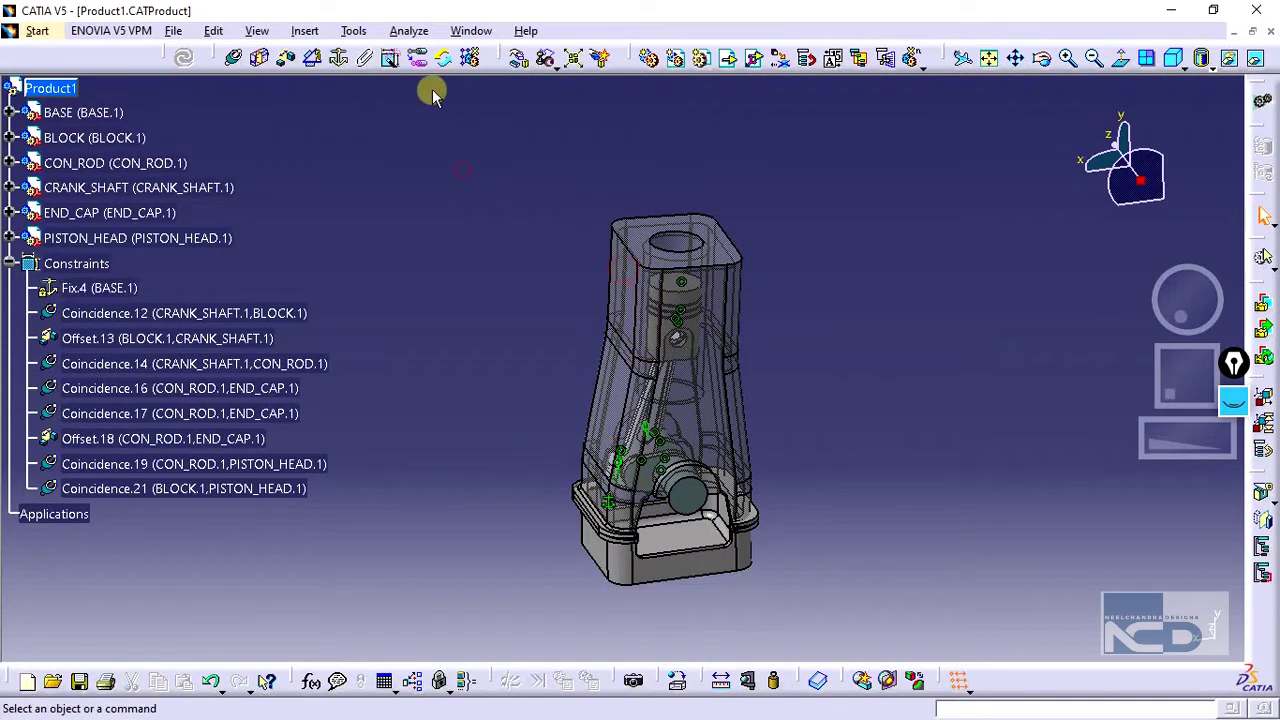
Fix the block and the base together with a Fix Together constraint
{"action": "left_click", "coordinate": [358, 60]}
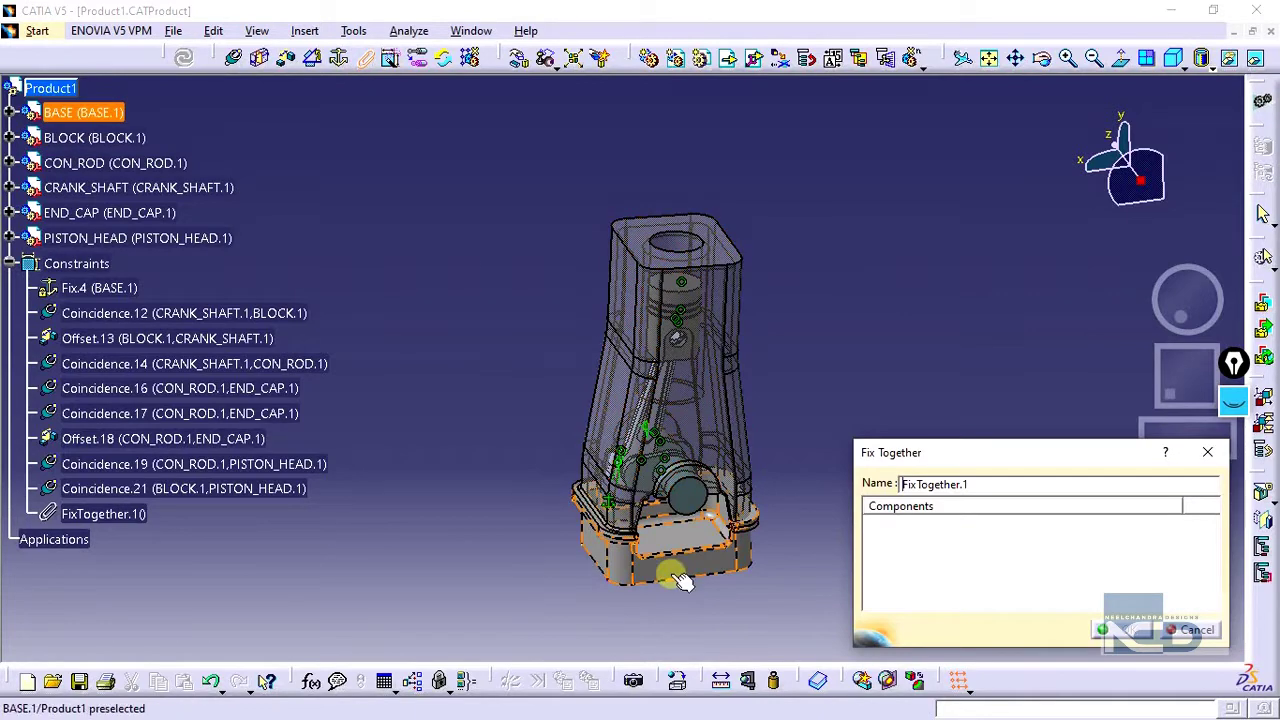
{"action": "left_click", "coordinate": [600, 500]}
{"action": "left_click", "coordinate": [620, 580]}
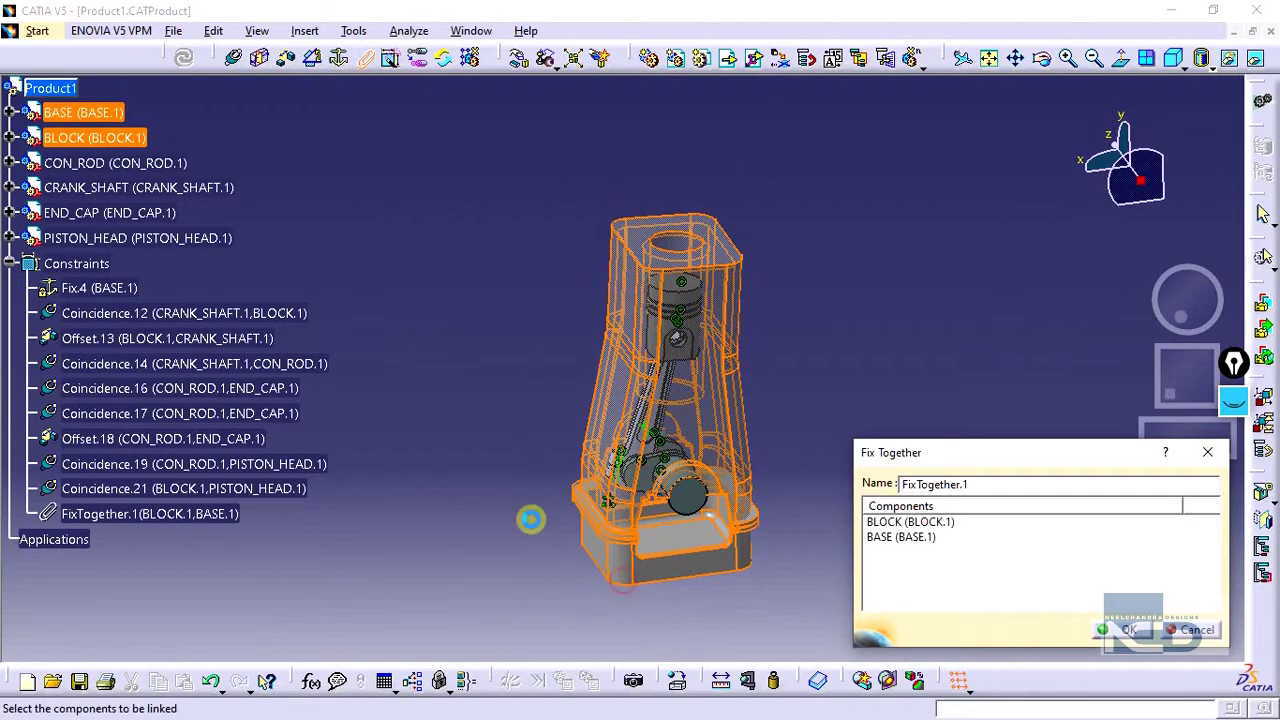
{"action": "left_click", "coordinate": [1131, 630]}
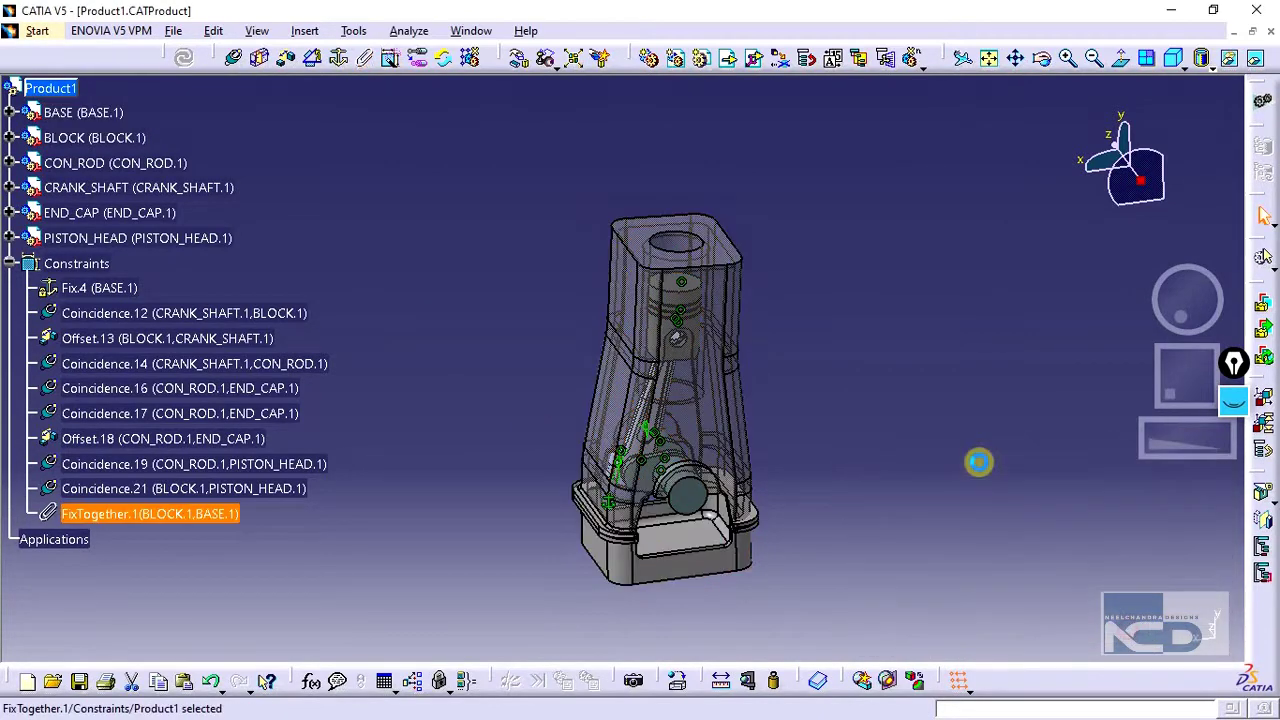
{"action": "left_click", "coordinate": [140, 518]}
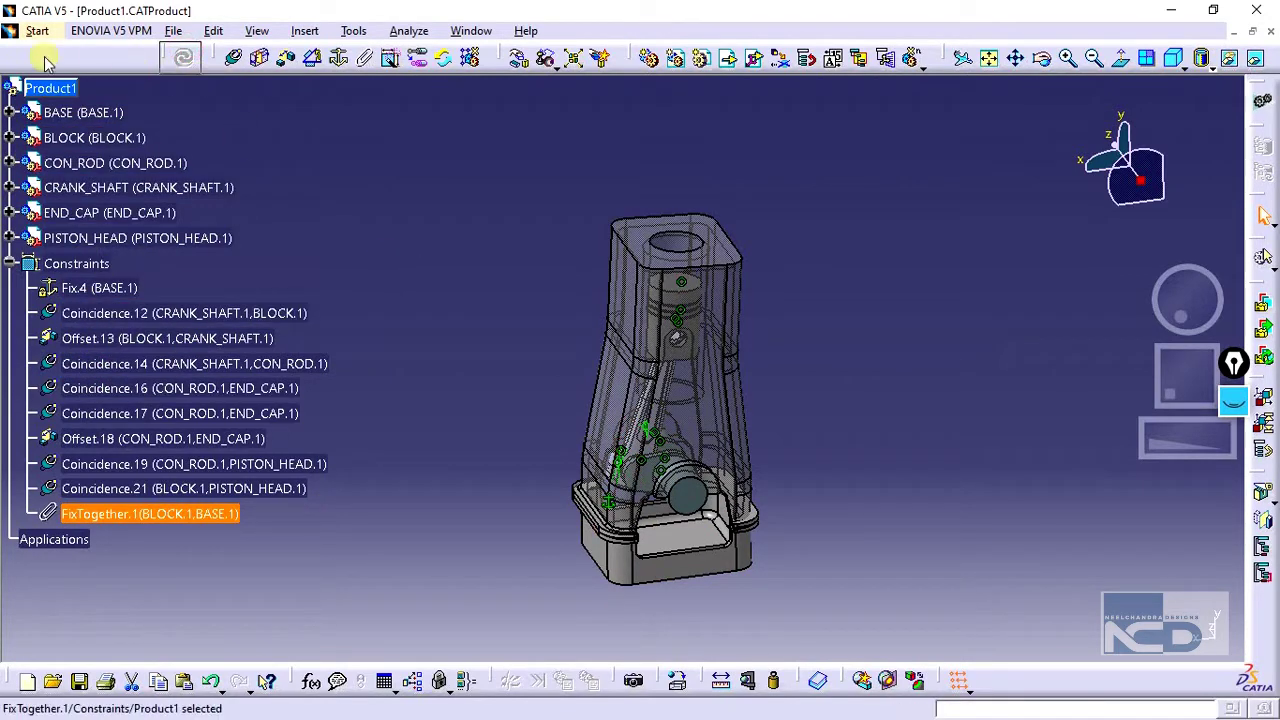
{"action": "left_click", "coordinate": [9, 31]}
{"action": "left_click", "coordinate": [300, 116]}
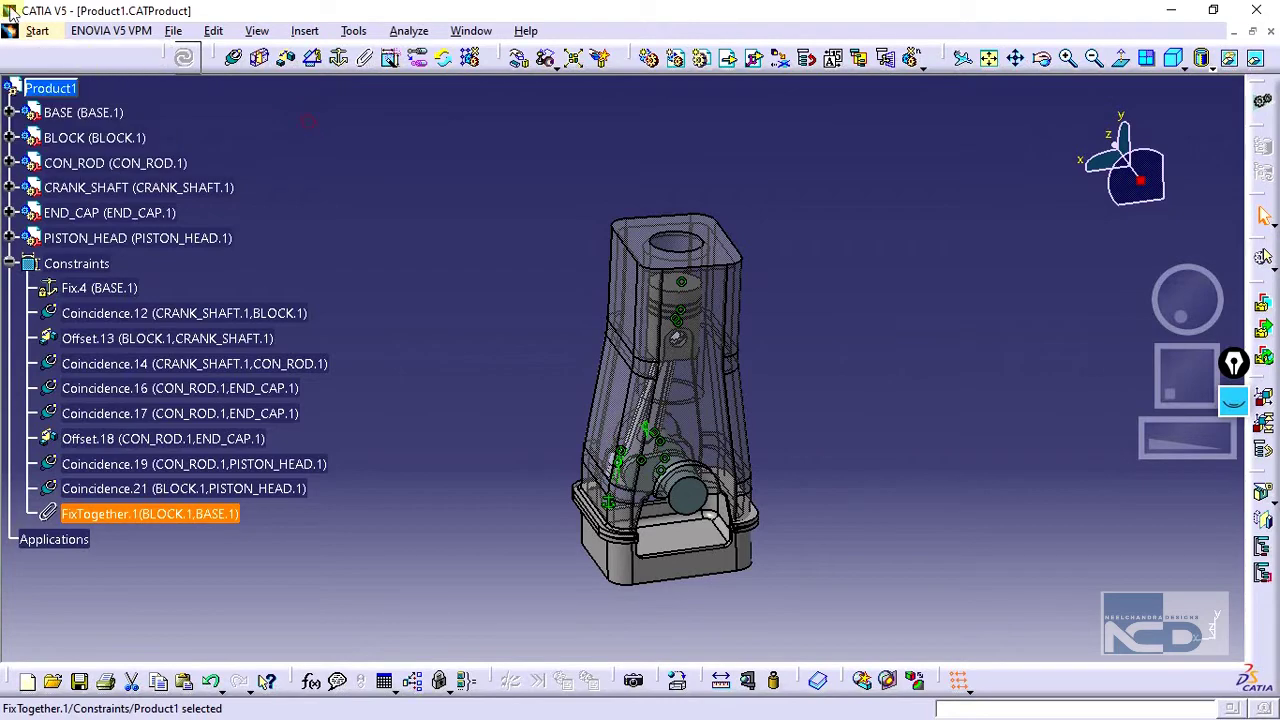
Switch to the DMU Kinematics workbench and dock the floating DMU Generic Animation tools with the others
{"action": "left_click", "coordinate": [38, 31]}
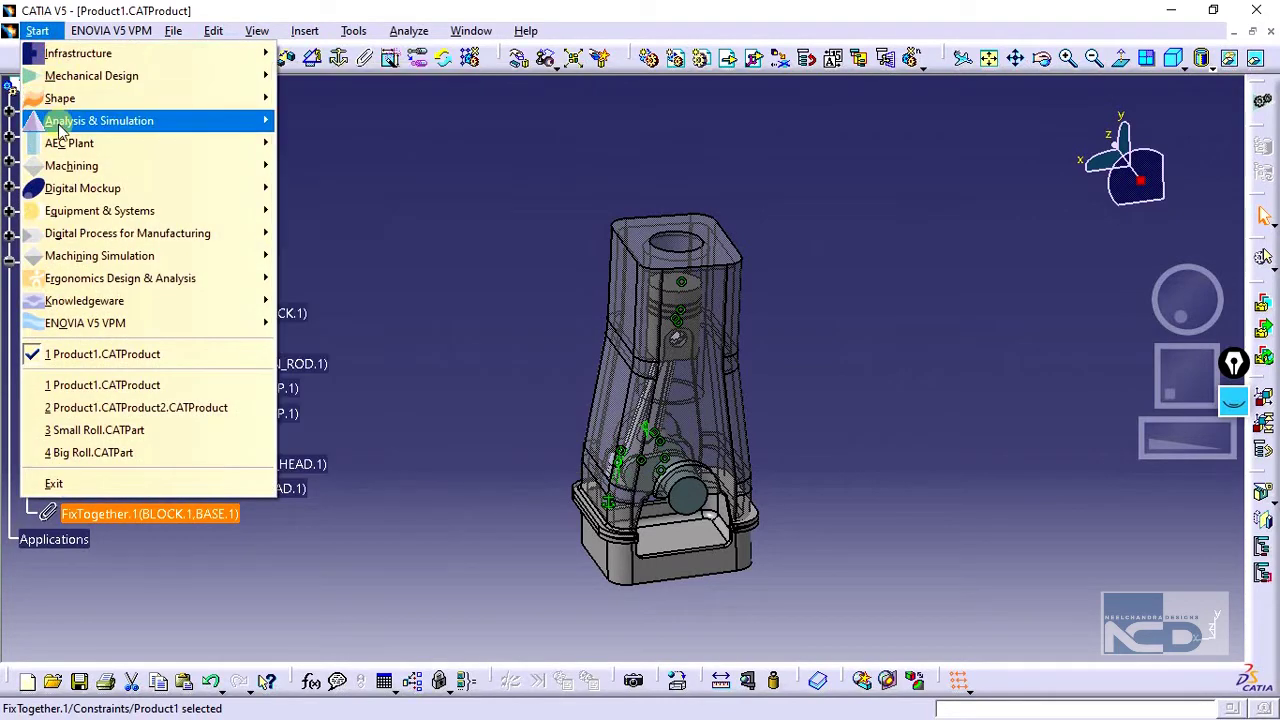
{"action": "mouse_move", "coordinate": [62, 187]}
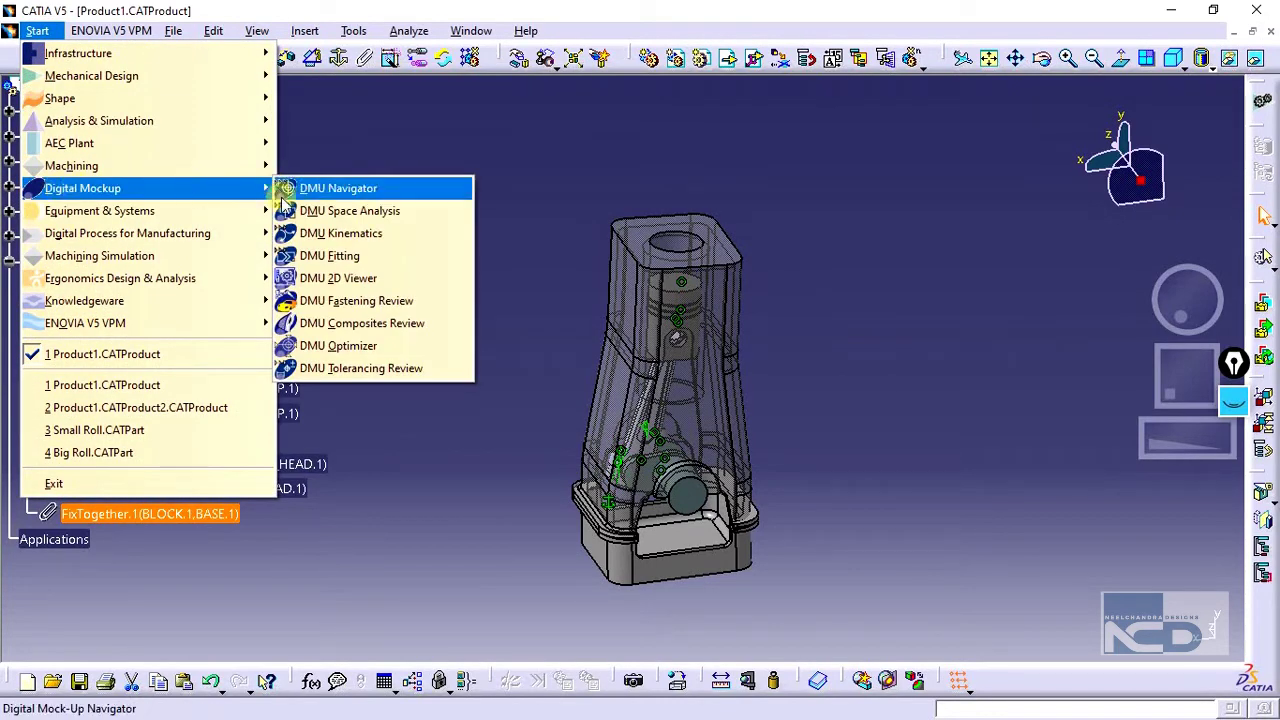
{"action": "left_click", "coordinate": [340, 233]}
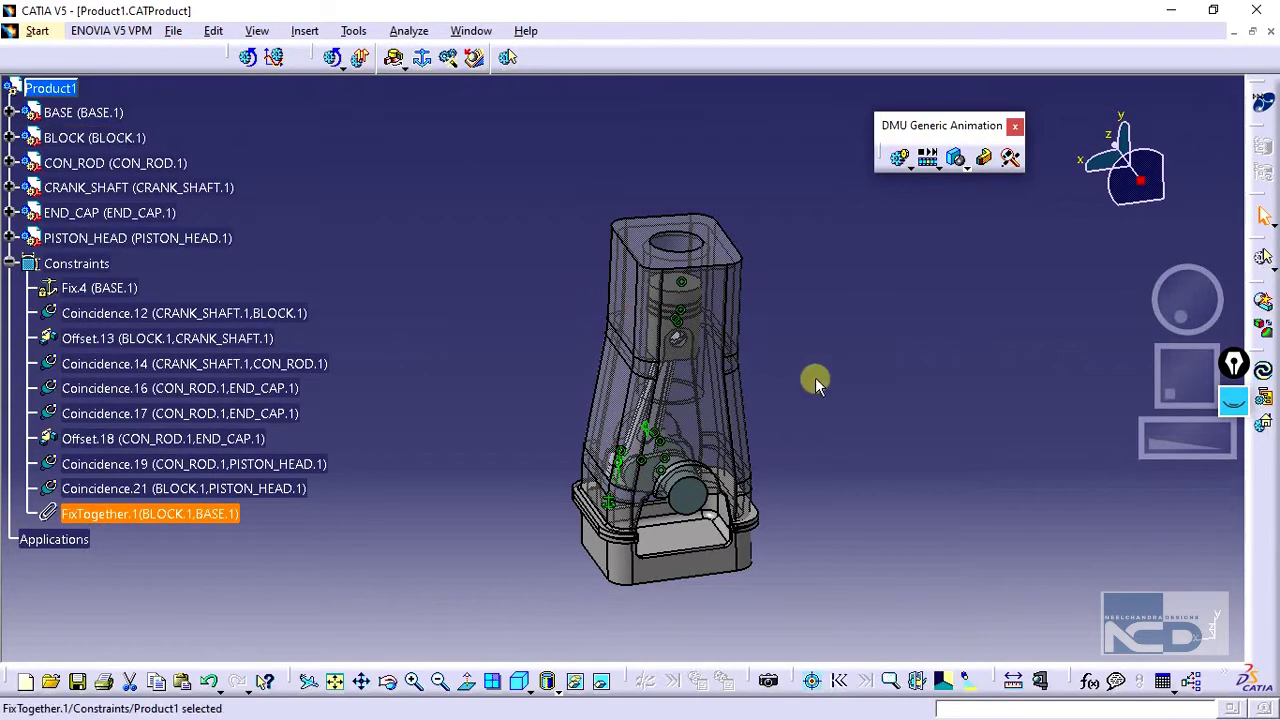
{"action": "middle_click_drag", "start_coordinate": [814, 380], "coordinate": [800, 370]}
{"action": "left_click_drag", "start_coordinate": [935, 125], "coordinate": [915, 57]}
{"action": "middle_click_drag", "start_coordinate": [782, 422], "coordinate": [806, 403]}
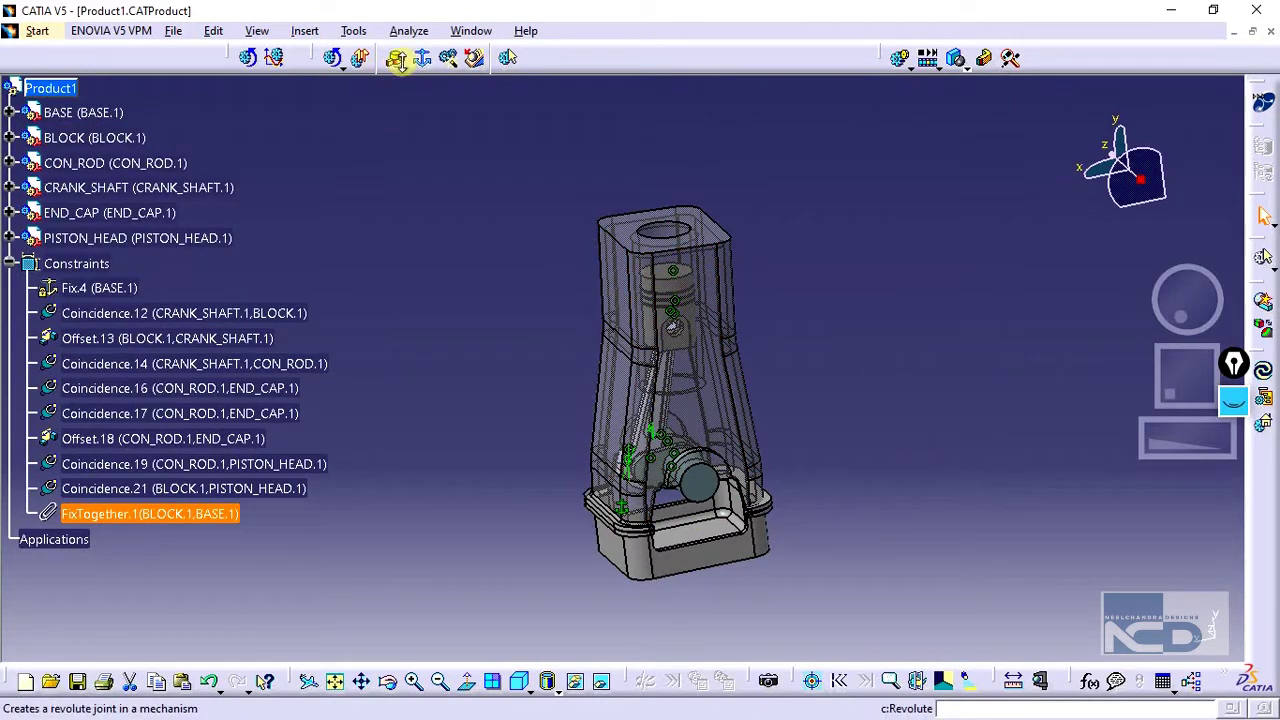
Convert the assembly constraints into joints automatically in a new mechanism named engine
{"action": "left_click", "coordinate": [398, 62]}
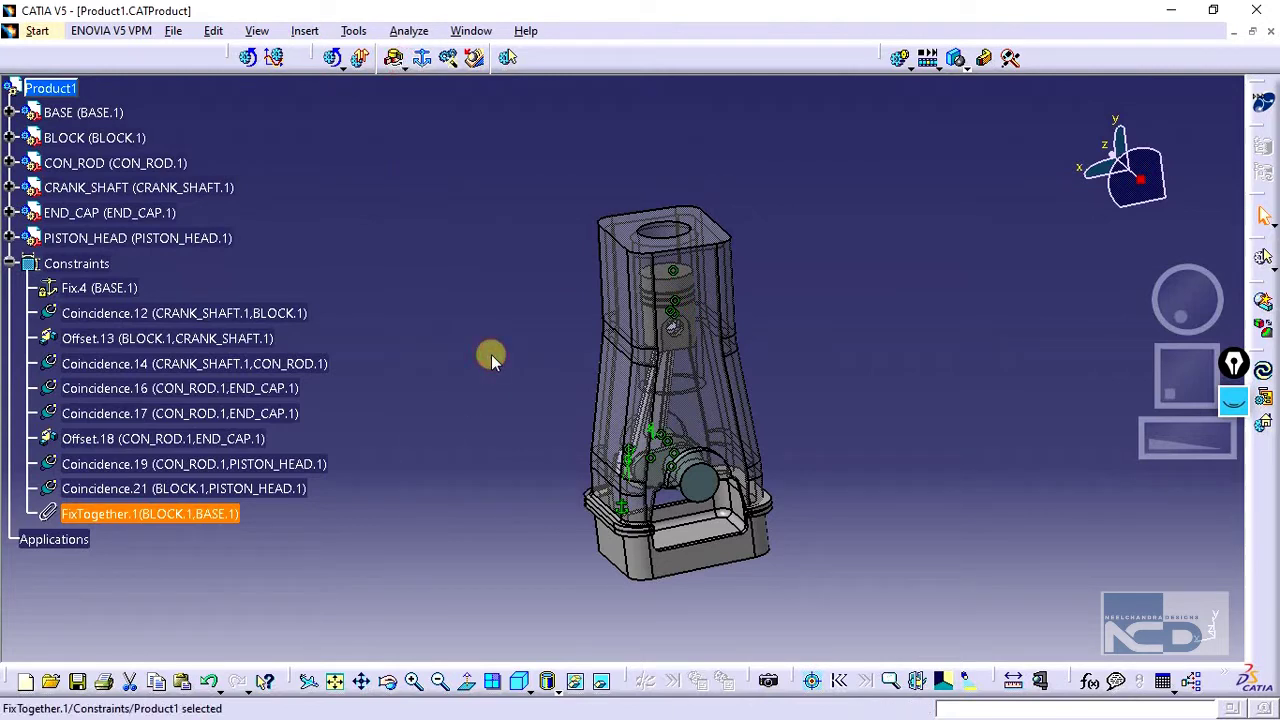
{"action": "left_click", "coordinate": [452, 62]}
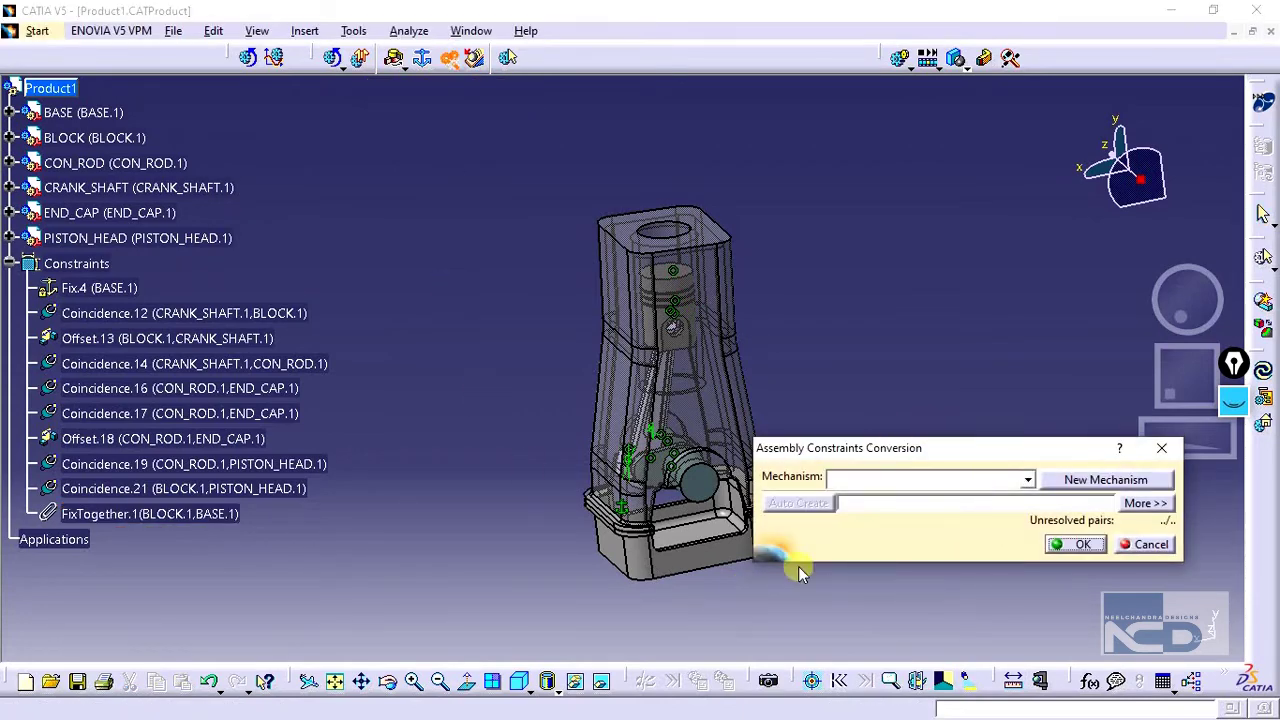
{"action": "left_click", "coordinate": [1084, 480]}
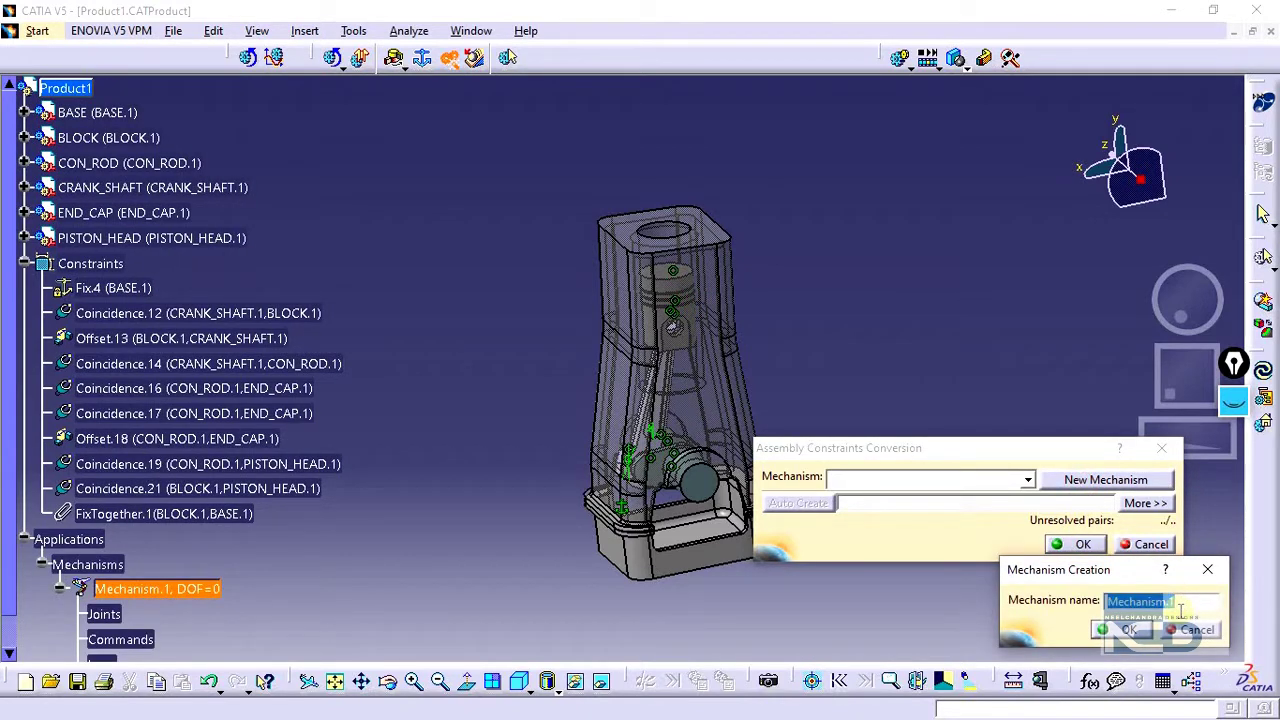
{"action": "type", "text": "S"}
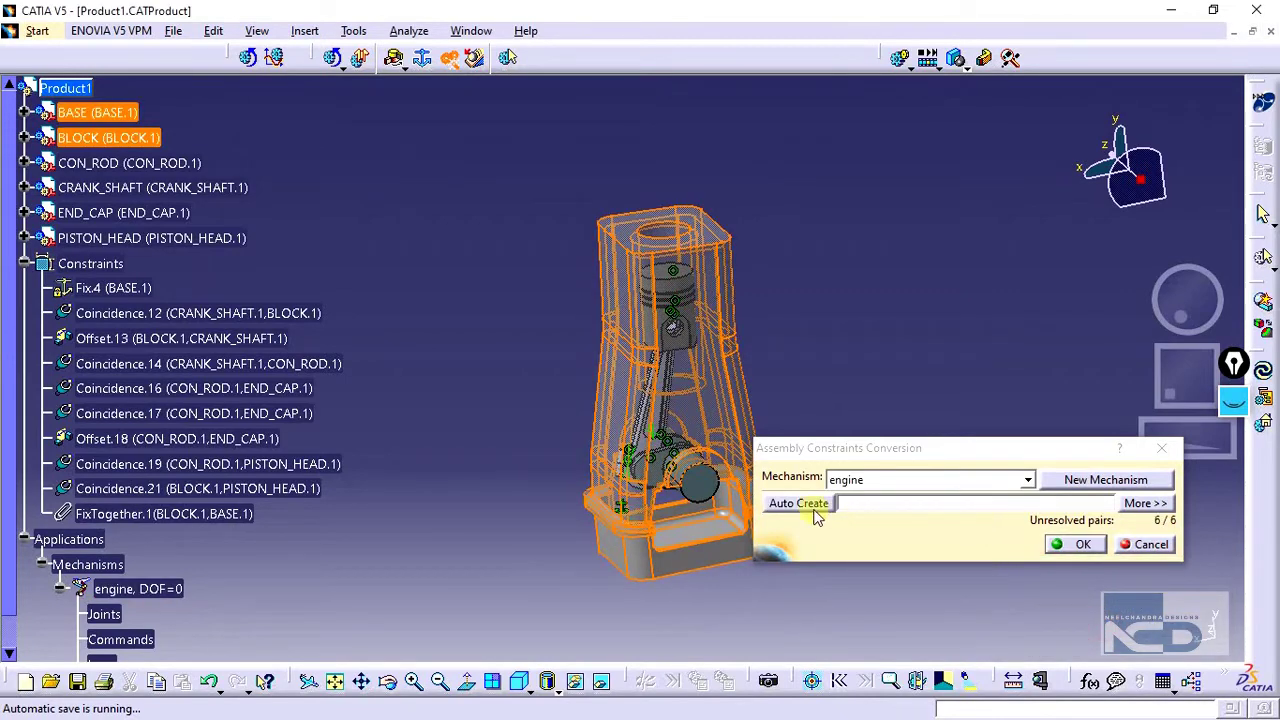
{"action": "scroll", "coordinate": [423, 496], "scroll_direction": "down", "scroll_amount": 2}
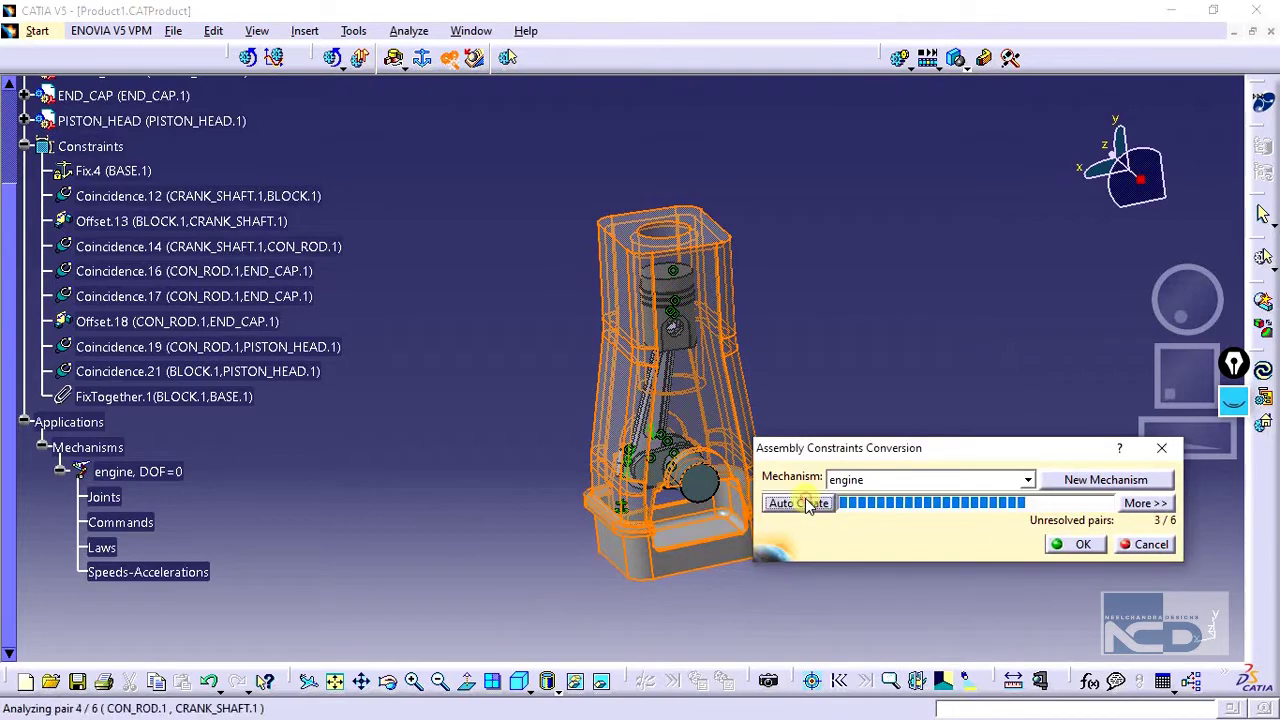
{"action": "left_click", "coordinate": [1070, 545]}
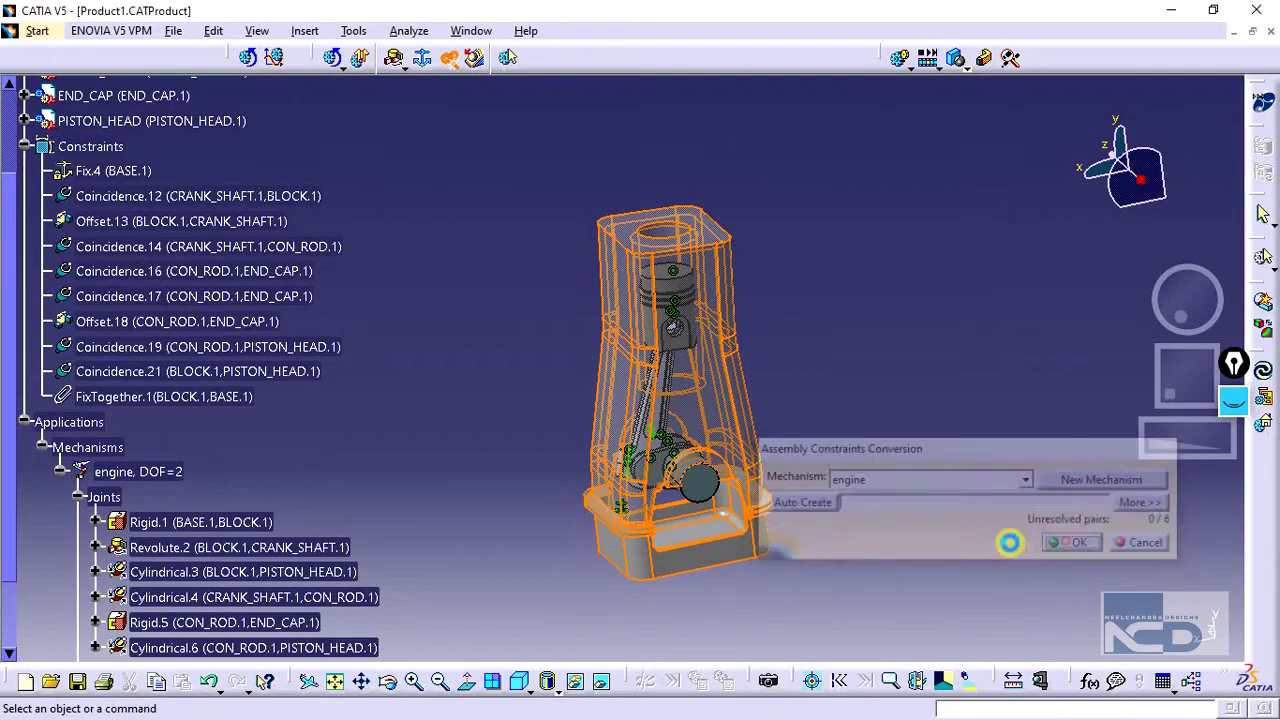
Examine which constraints make up the rigid base-block joint and the revolute joint between block and crank shaft
{"action": "scroll", "coordinate": [330, 500], "scroll_direction": "down", "scroll_amount": 2}
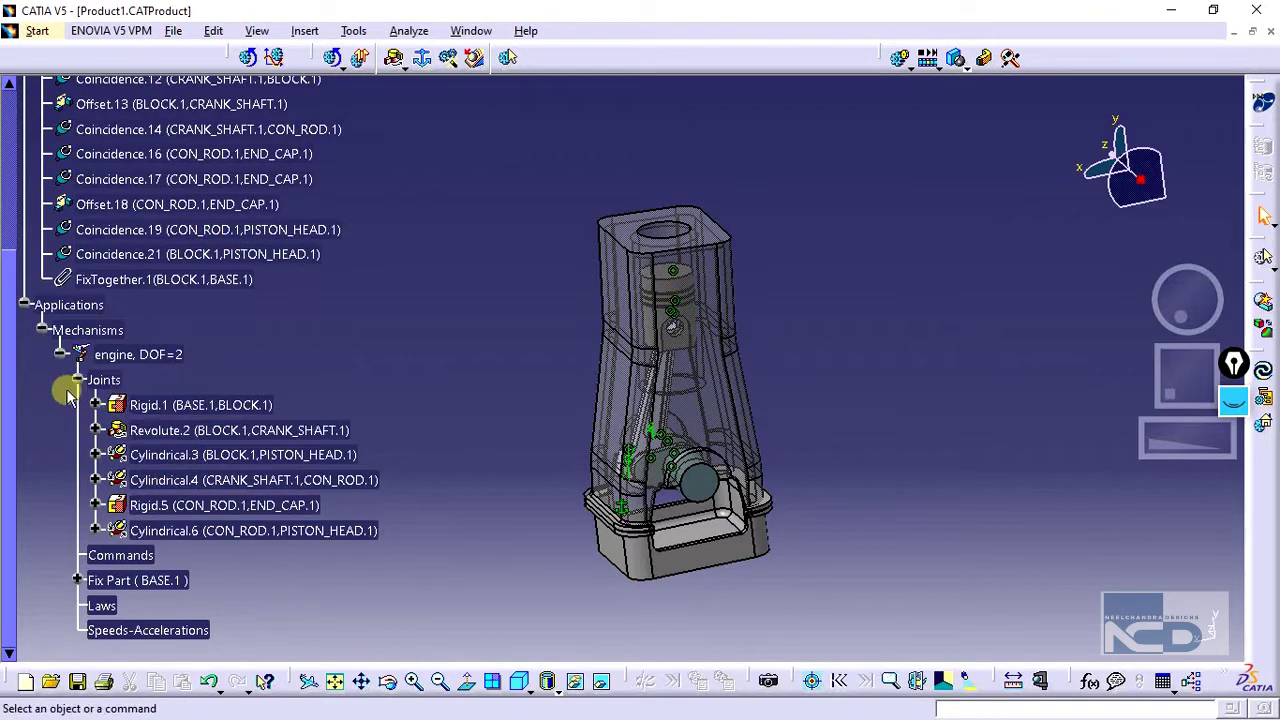
{"action": "left_click", "coordinate": [96, 405]}
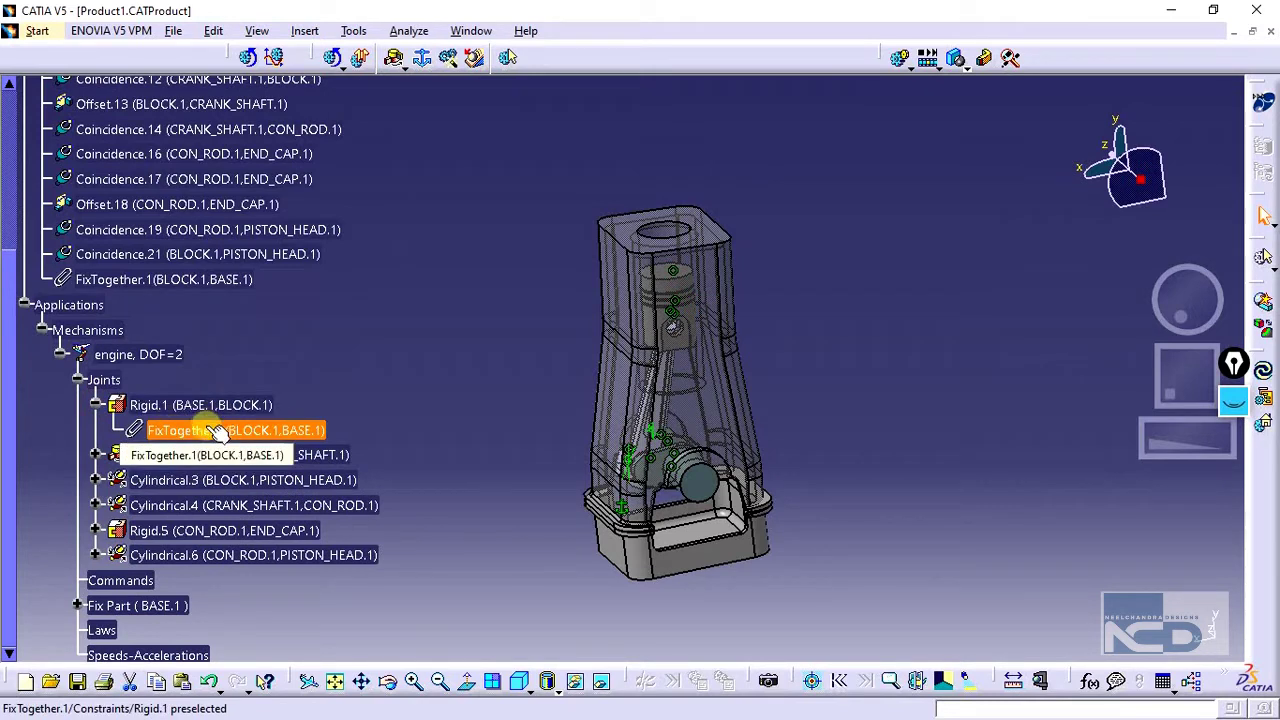
{"action": "left_click", "coordinate": [211, 431]}
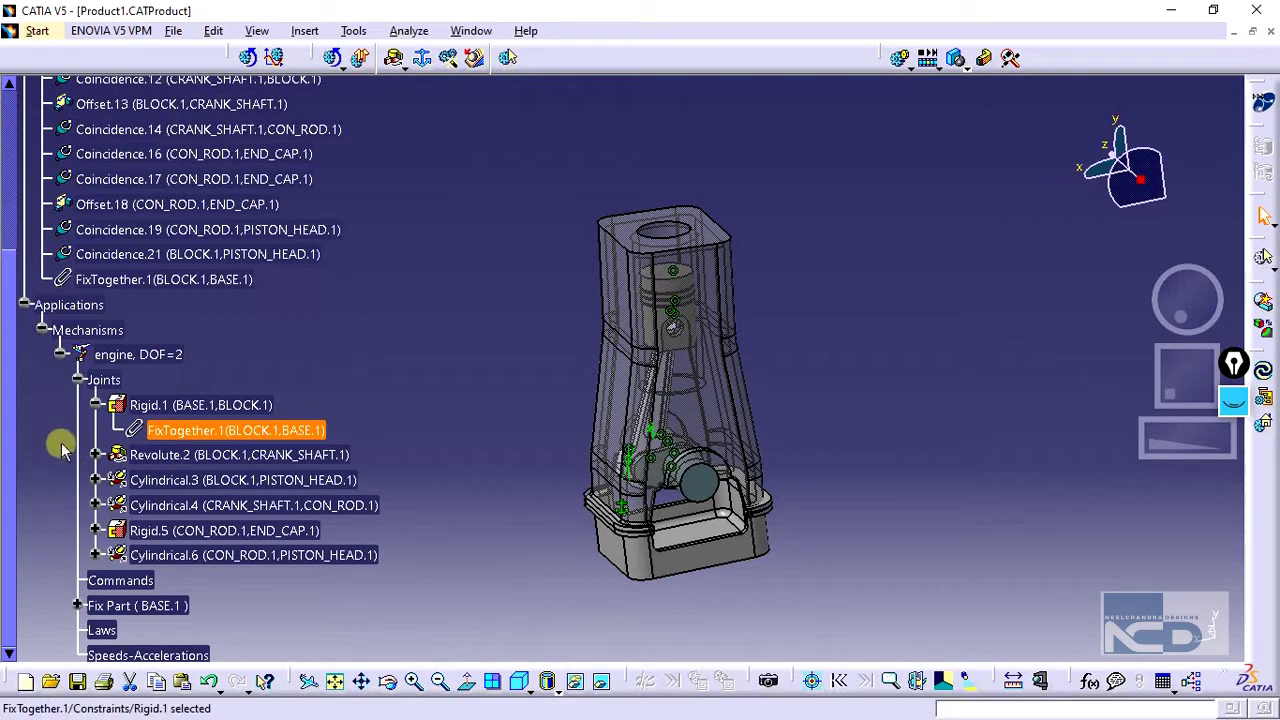
{"action": "left_click", "coordinate": [96, 405]}
{"action": "left_click", "coordinate": [95, 430]}
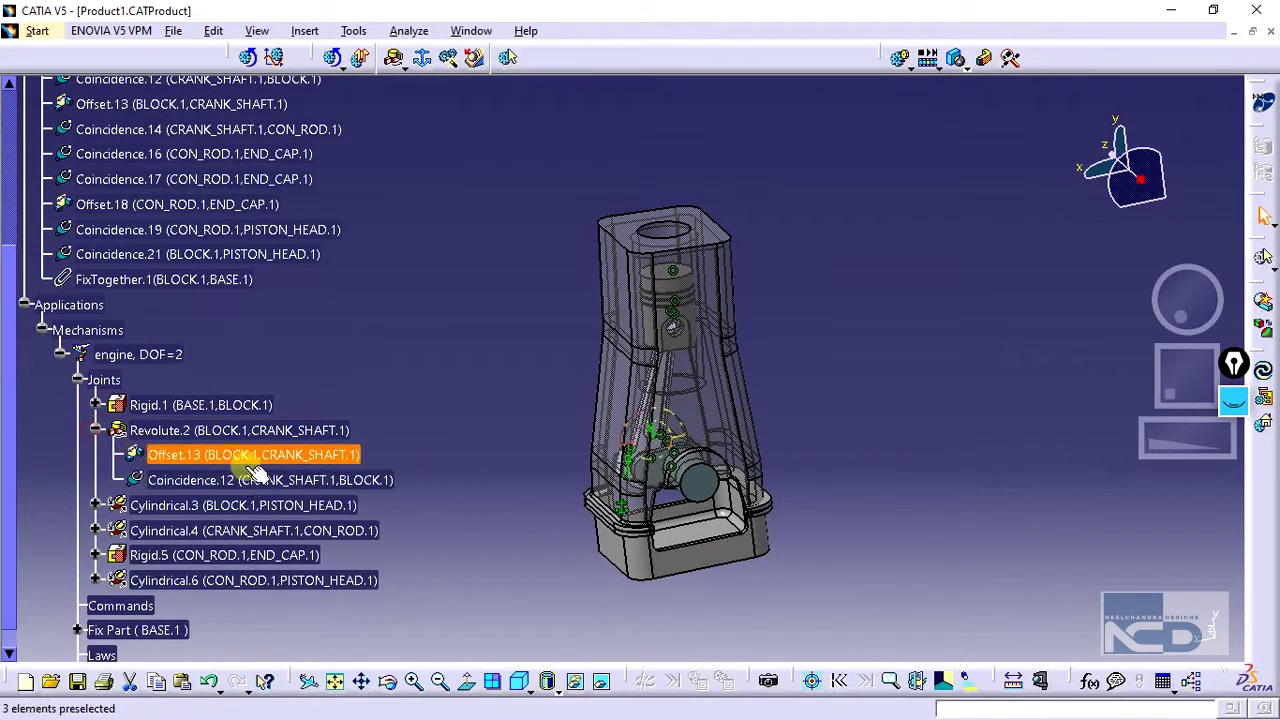
{"action": "middle_click_drag", "start_coordinate": [549, 507], "coordinate": [792, 188]}
{"action": "middle_click_drag", "start_coordinate": [768, 295], "coordinate": [748, 276]}
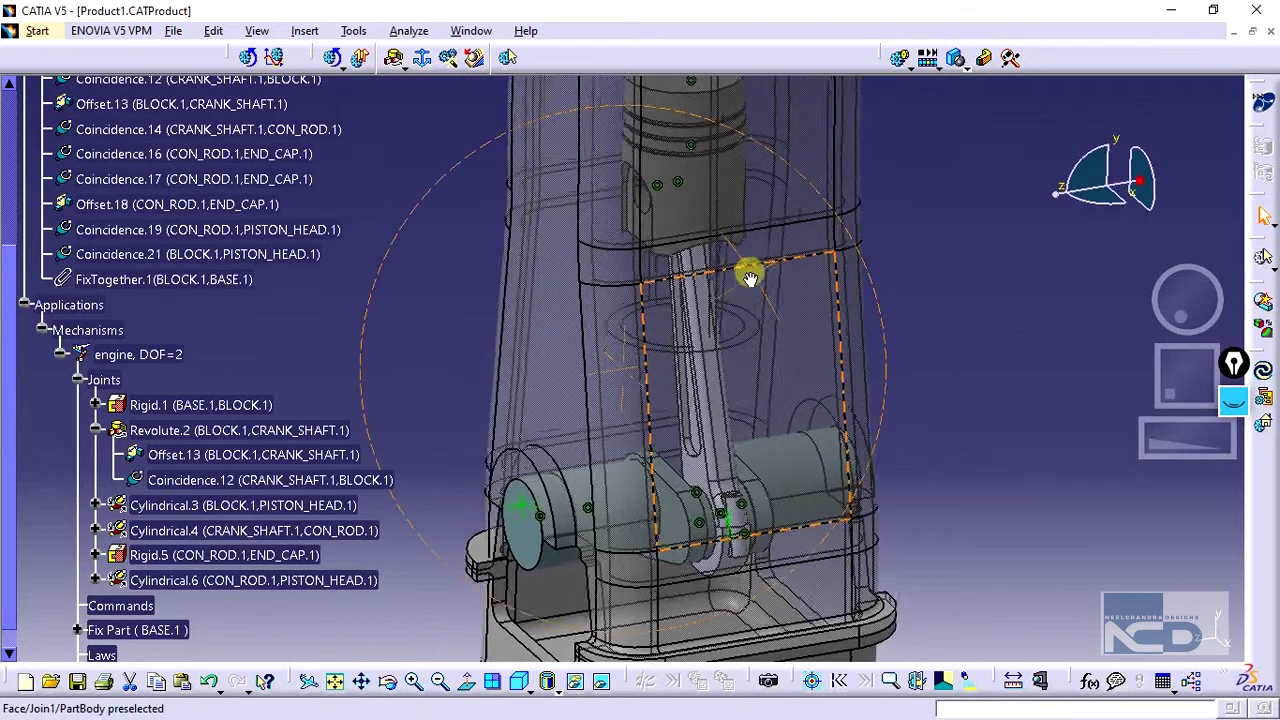
{"action": "left_click", "coordinate": [206, 454]}
{"action": "left_click", "coordinate": [214, 480]}
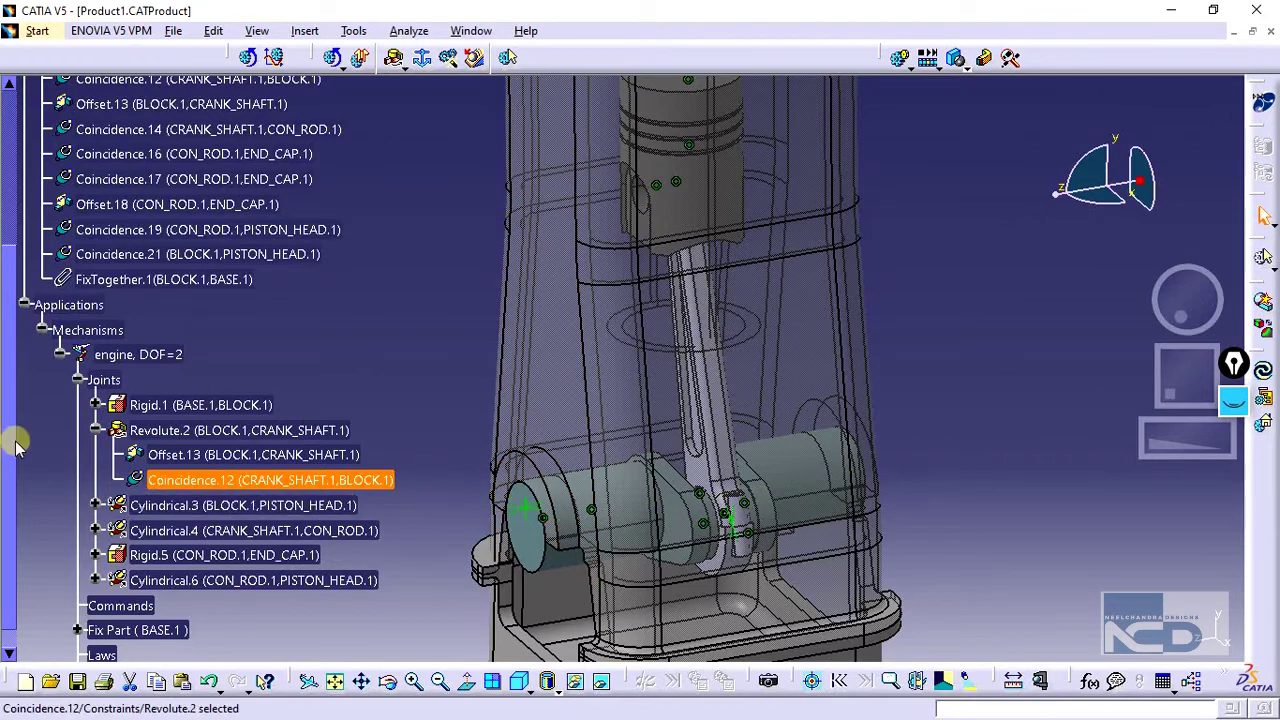
{"action": "left_click", "coordinate": [96, 430]}
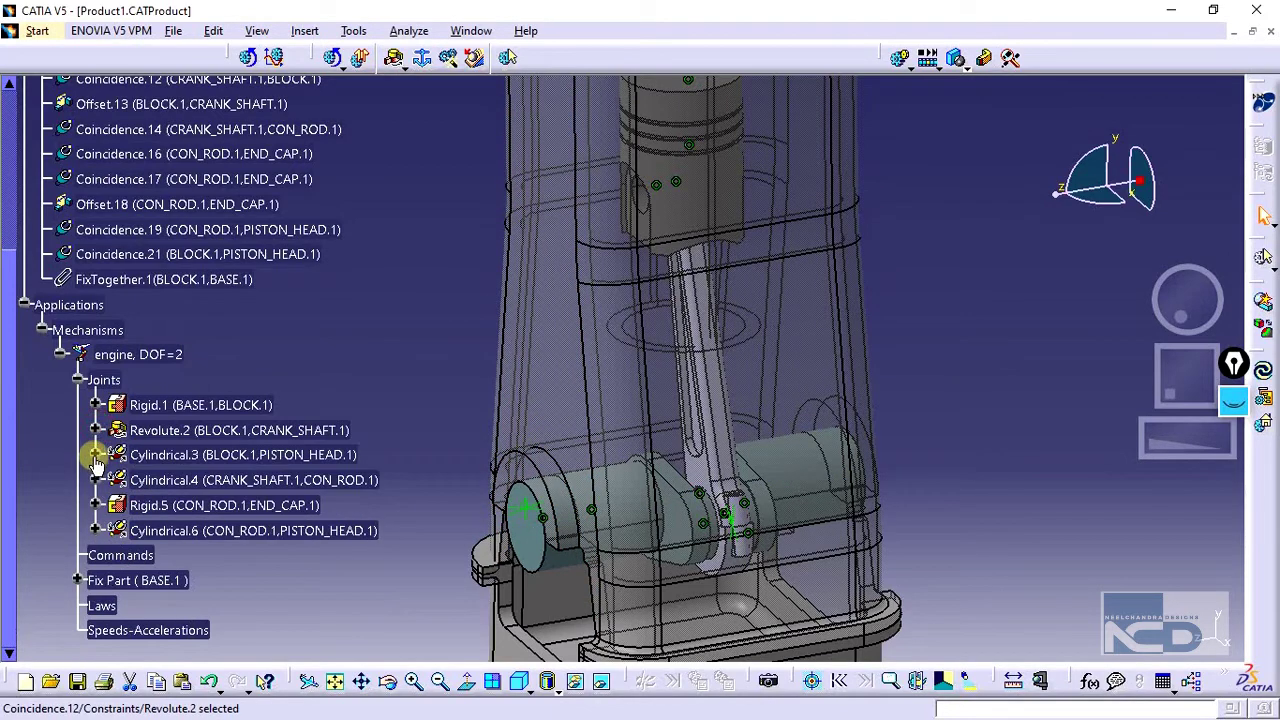
Examine the coincidence constraints behind the block-piston head and crank shaft-con rod cylindrical joints
{"action": "left_click", "coordinate": [96, 456]}
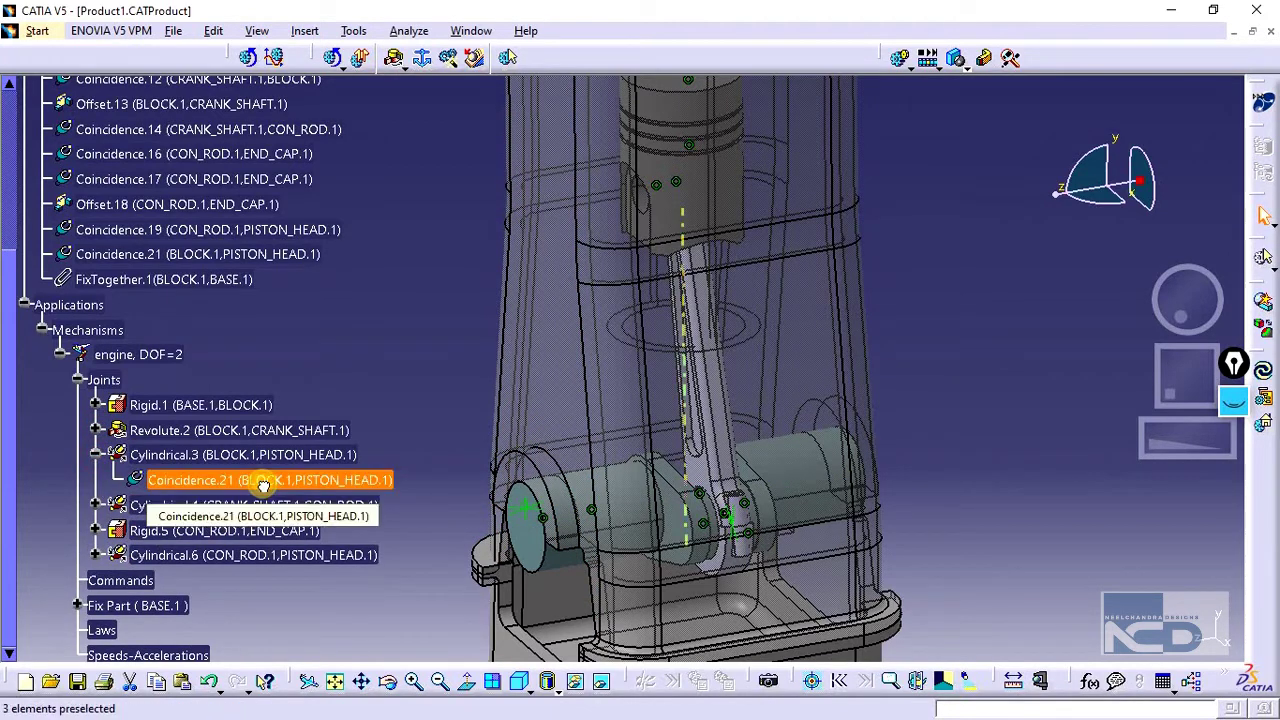
{"action": "middle_click_drag", "start_coordinate": [735, 418], "coordinate": [684, 449]}
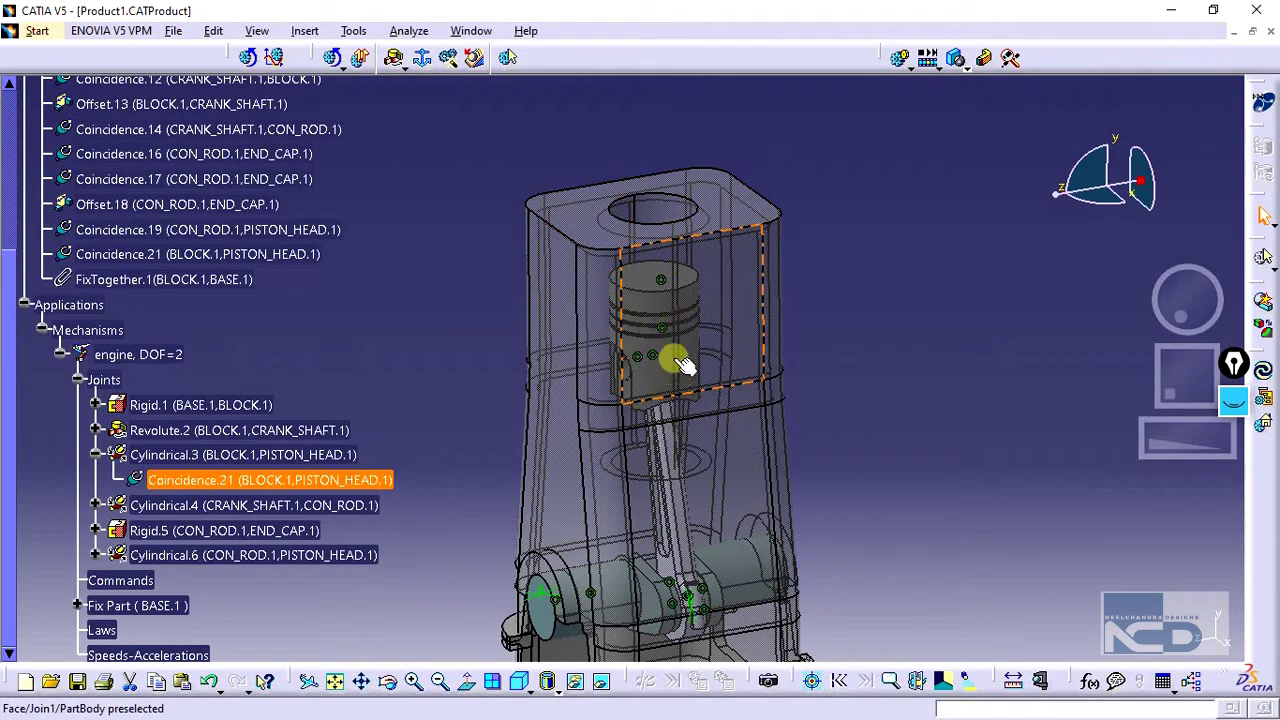
{"action": "left_click", "coordinate": [95, 455]}
{"action": "left_click", "coordinate": [96, 480]}
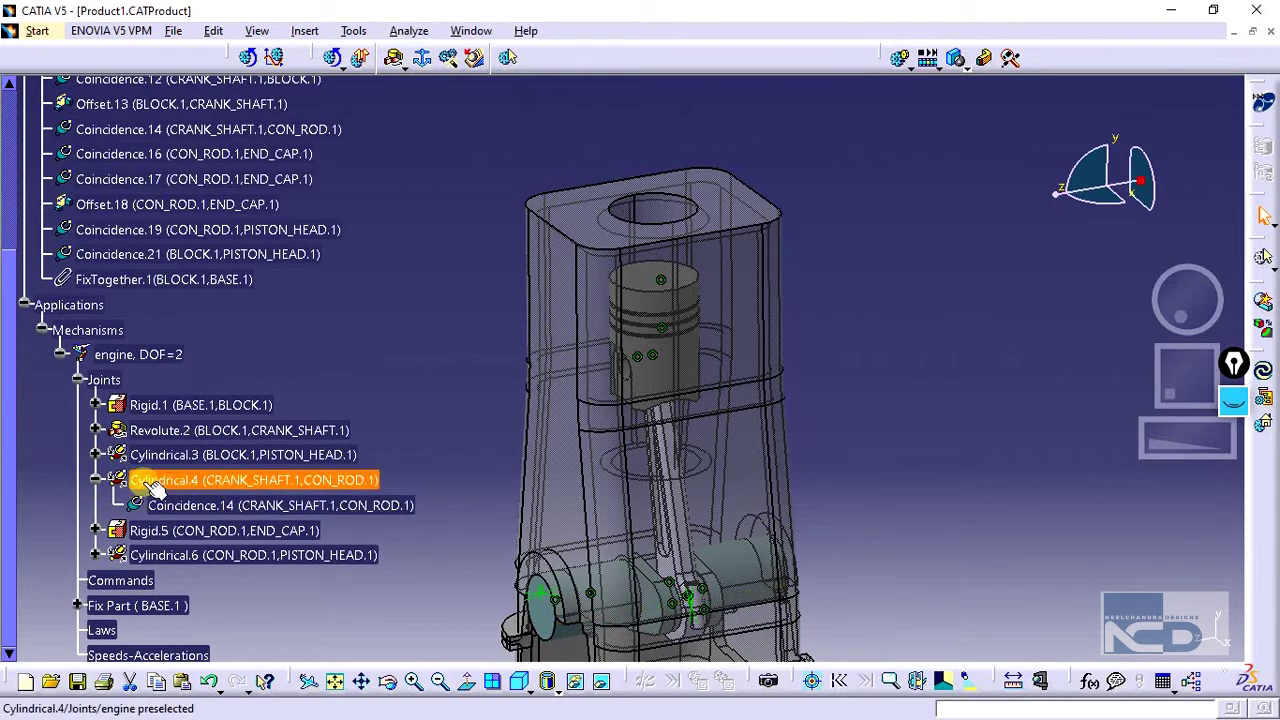
{"action": "left_click", "coordinate": [190, 505]}
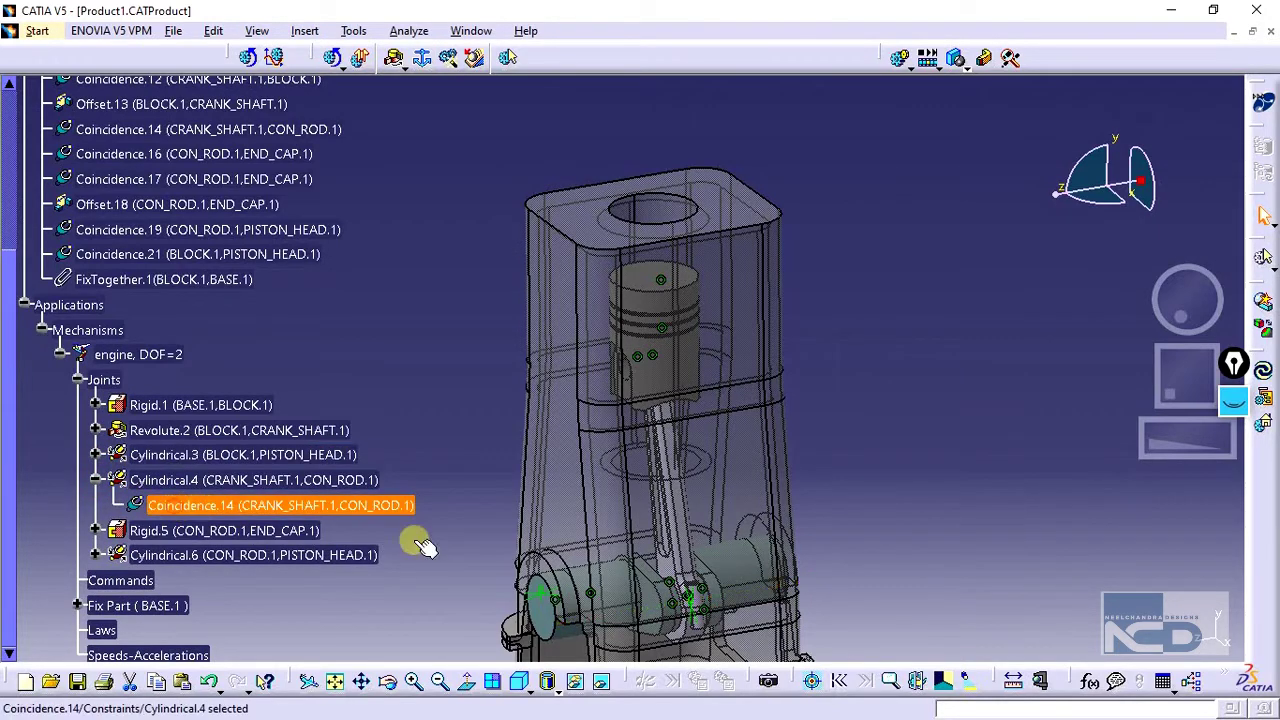
{"action": "middle_click_drag", "start_coordinate": [692, 502], "coordinate": [595, 397]}
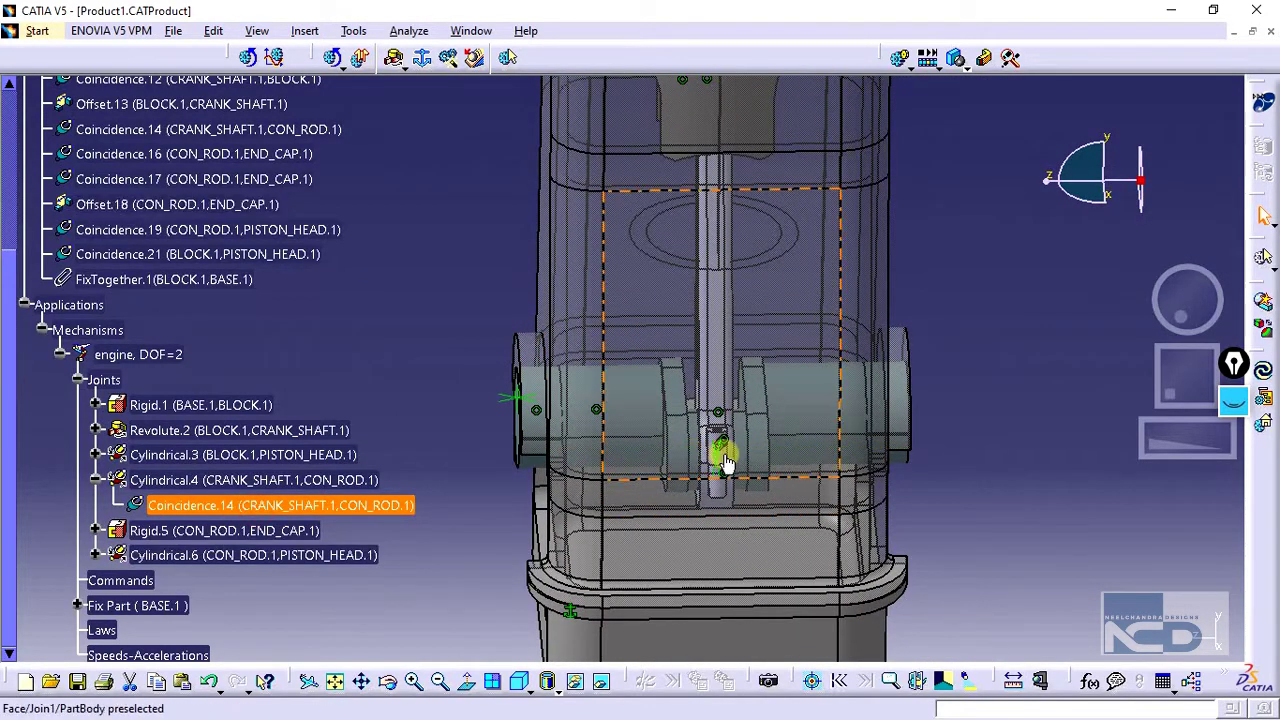
{"action": "middle_click_drag", "start_coordinate": [729, 571], "coordinate": [757, 391]}
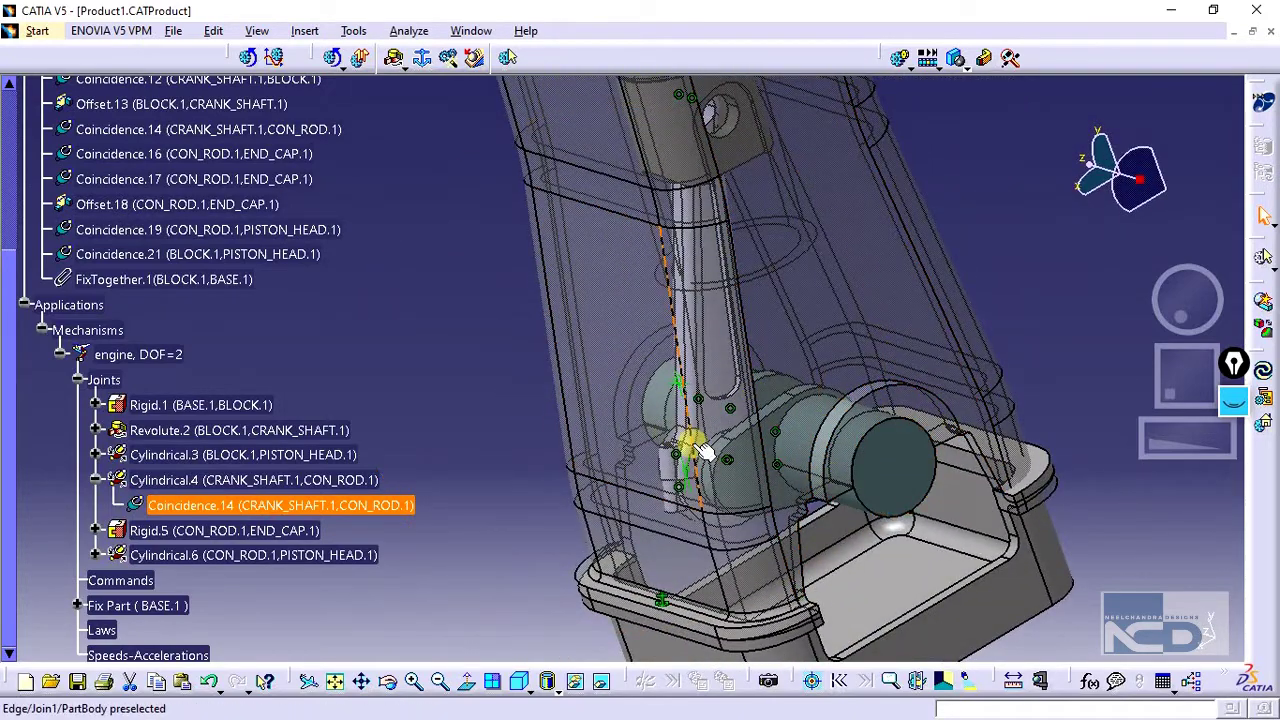
Hide the block to expose the connection between the crank shaft and con rod
{"action": "left_click", "coordinate": [848, 270]}
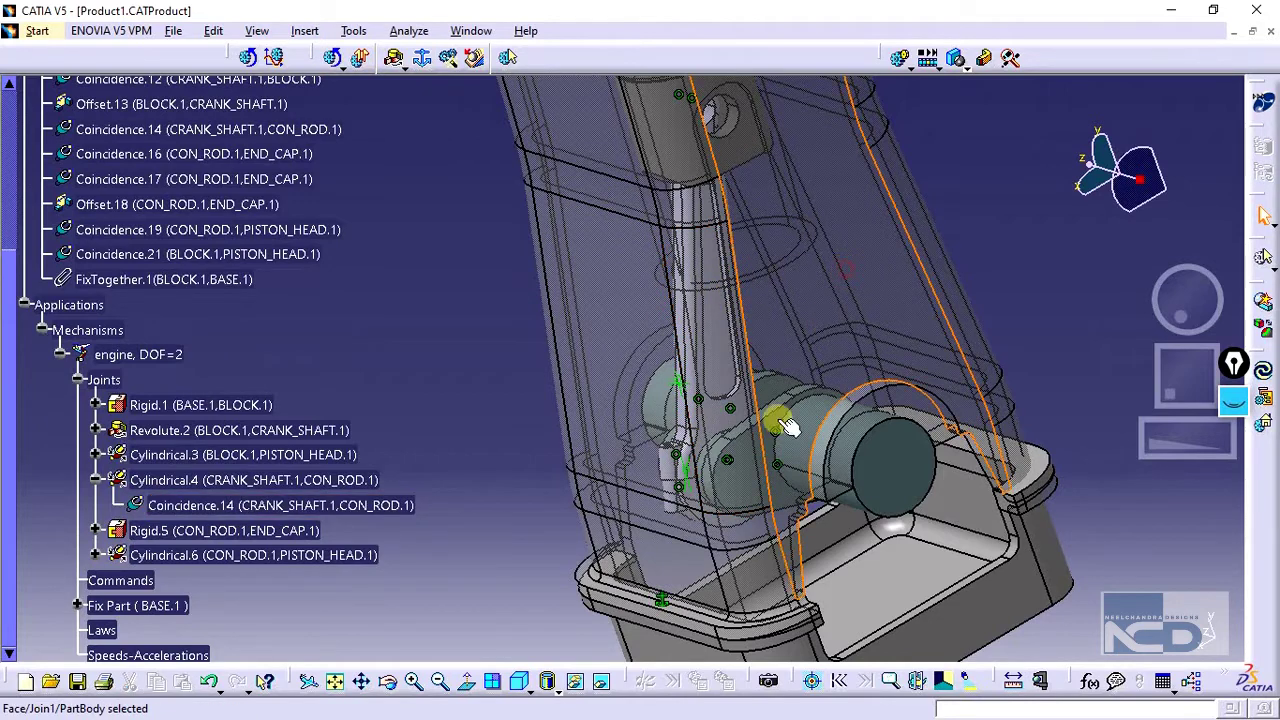
{"action": "left_click", "coordinate": [578, 680]}
{"action": "middle_click_drag", "start_coordinate": [597, 366], "coordinate": [829, 306]}
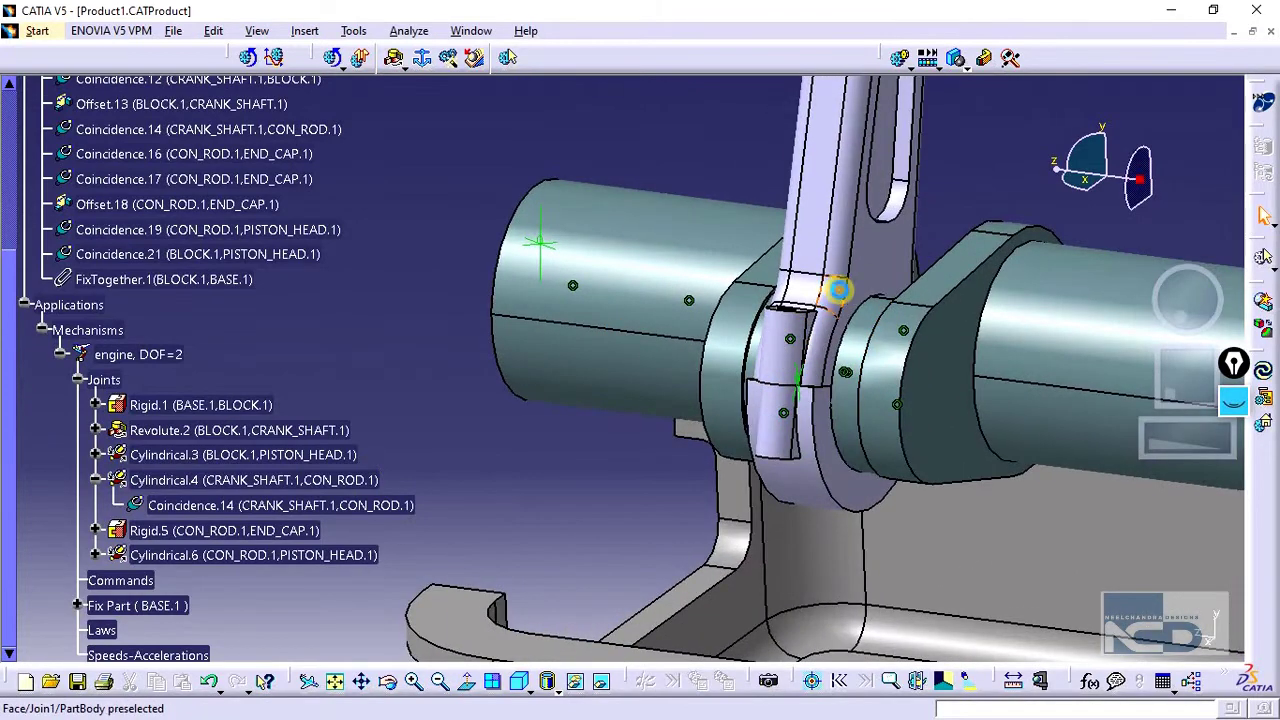
Compare the crank shaft-con rod joint's coincidence constraint with the list of assembly constraints
{"action": "left_click", "coordinate": [390, 505]}
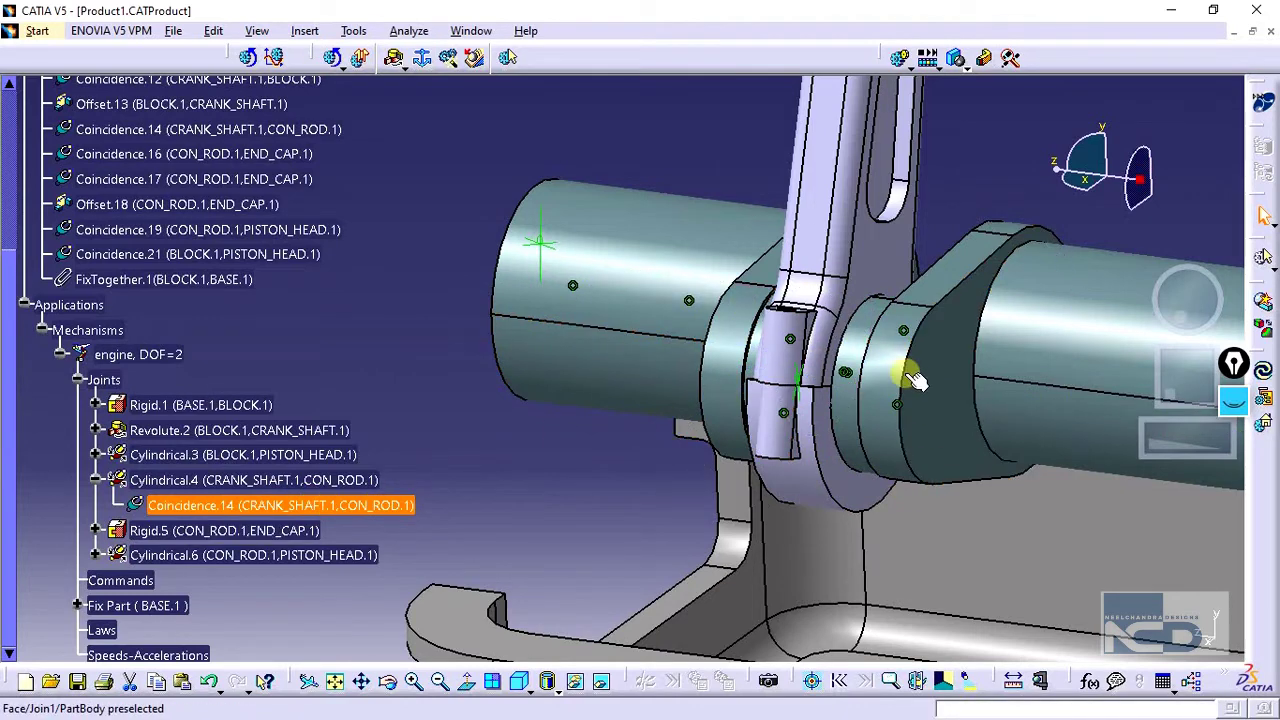
{"action": "left_click", "coordinate": [245, 505]}
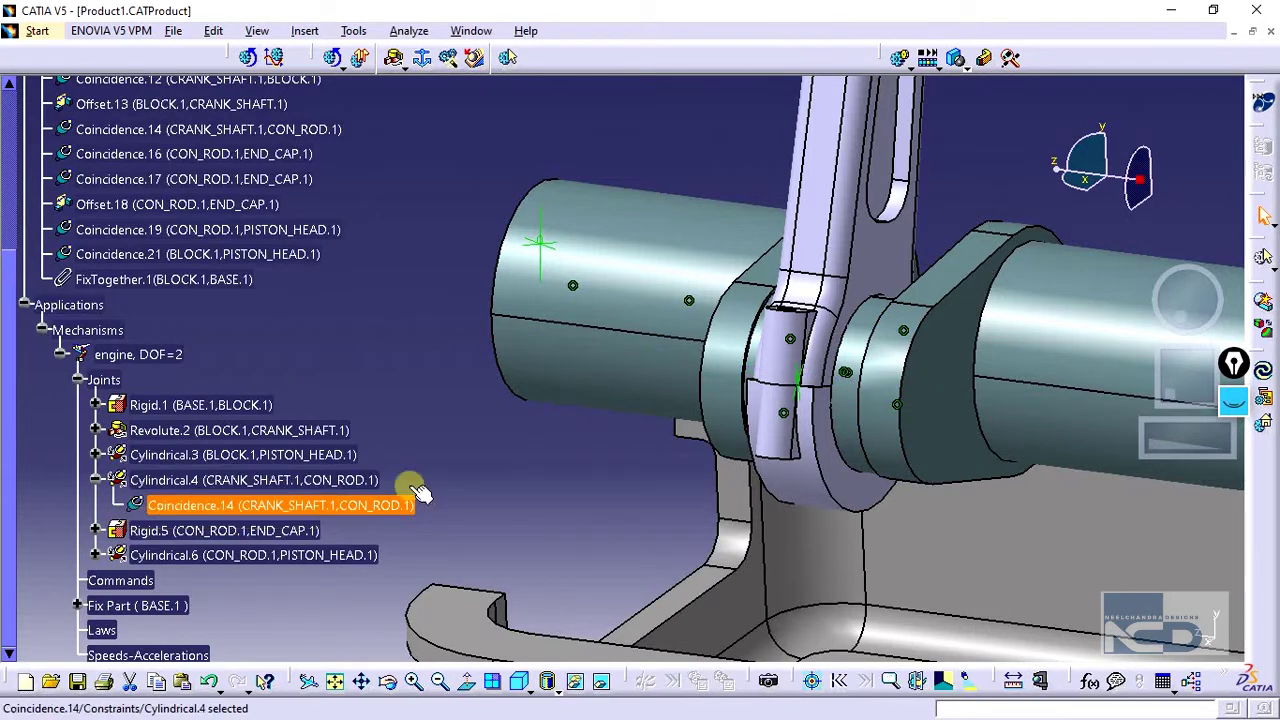
{"action": "left_click", "coordinate": [96, 480]}
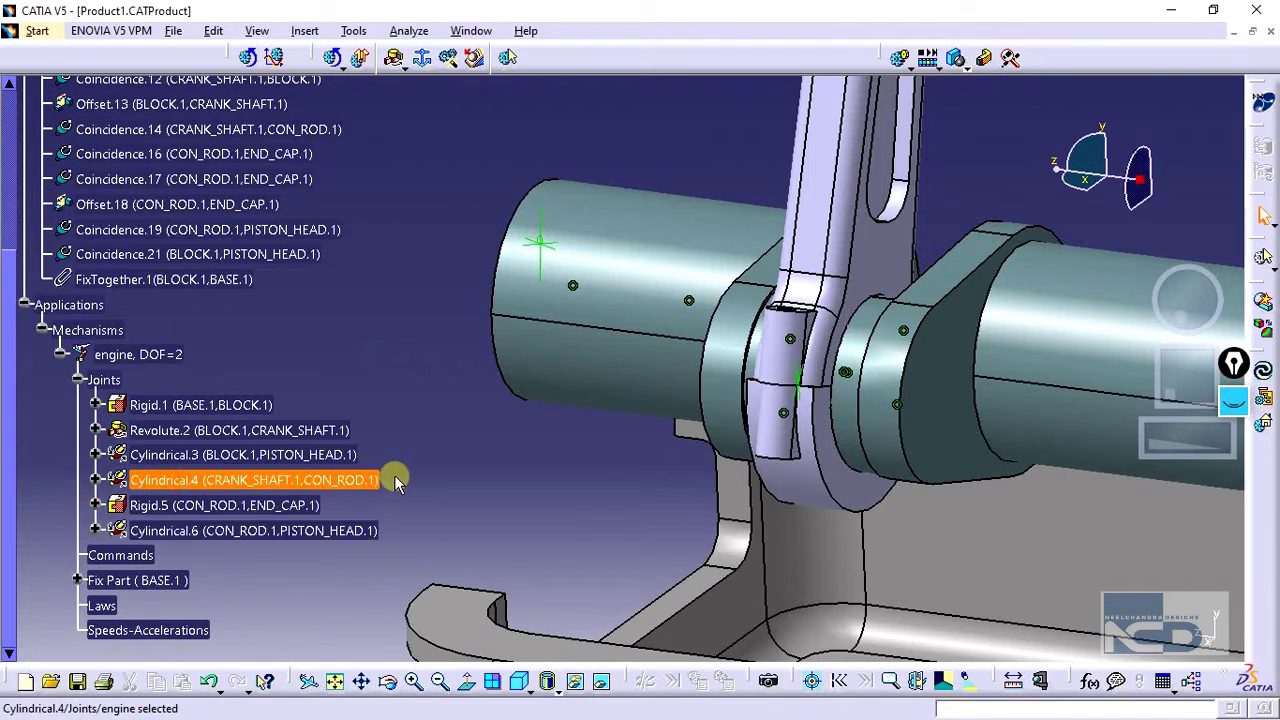
{"action": "scroll", "coordinate": [300, 480], "scroll_direction": "up", "scroll_amount": 3}
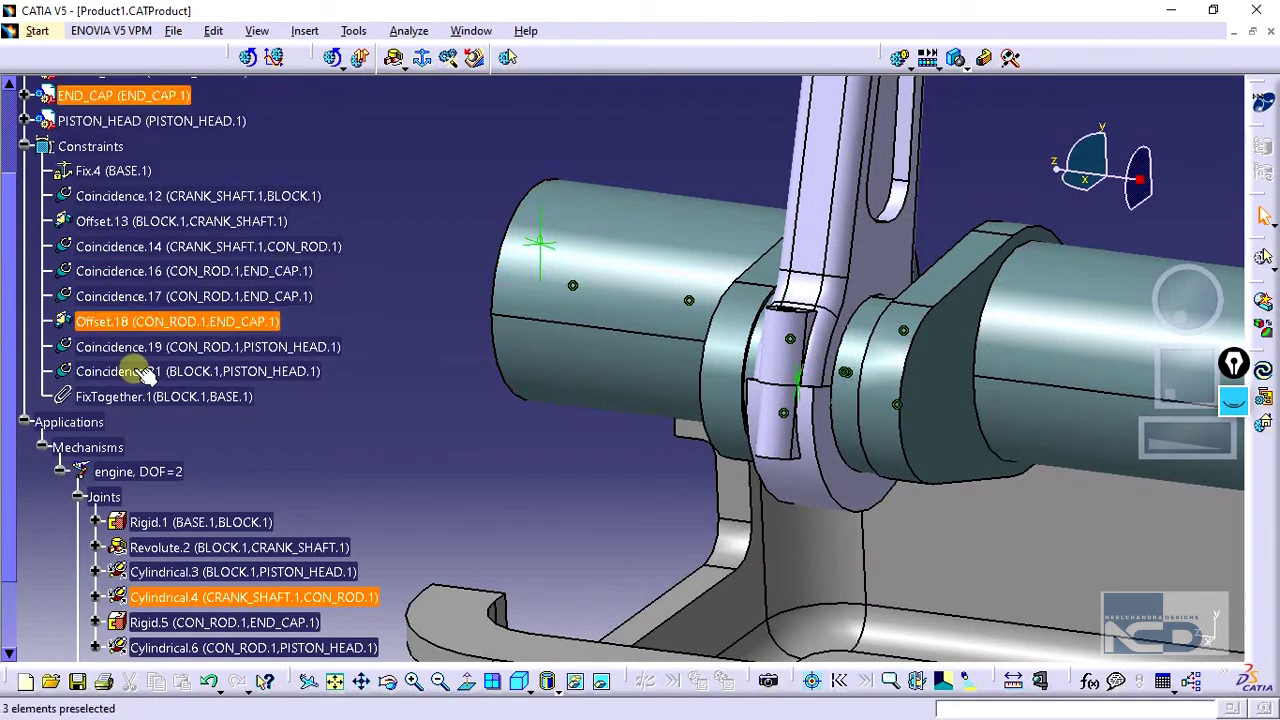
{"action": "scroll", "coordinate": [285, 540], "scroll_direction": "down", "scroll_amount": 2}
{"action": "left_click", "coordinate": [285, 540]}
{"action": "scroll", "coordinate": [285, 540], "scroll_direction": "down", "scroll_amount": 2}
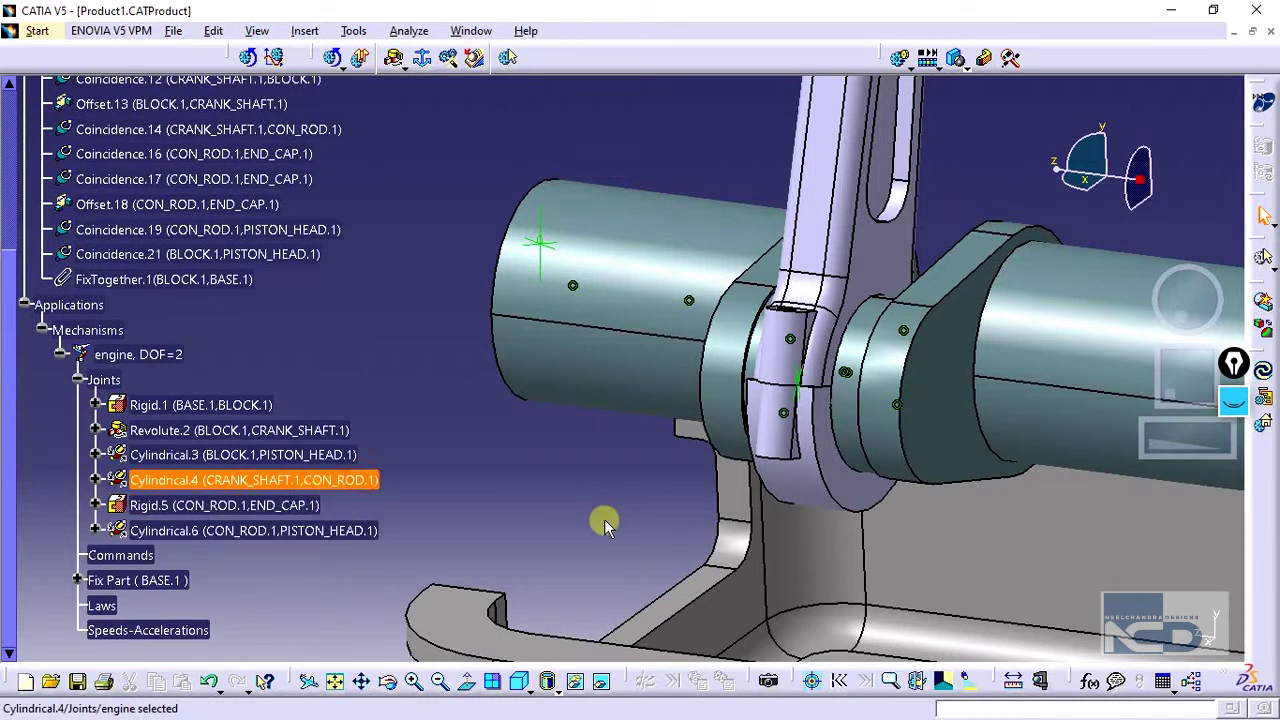
{"action": "key", "text": "Delete"}
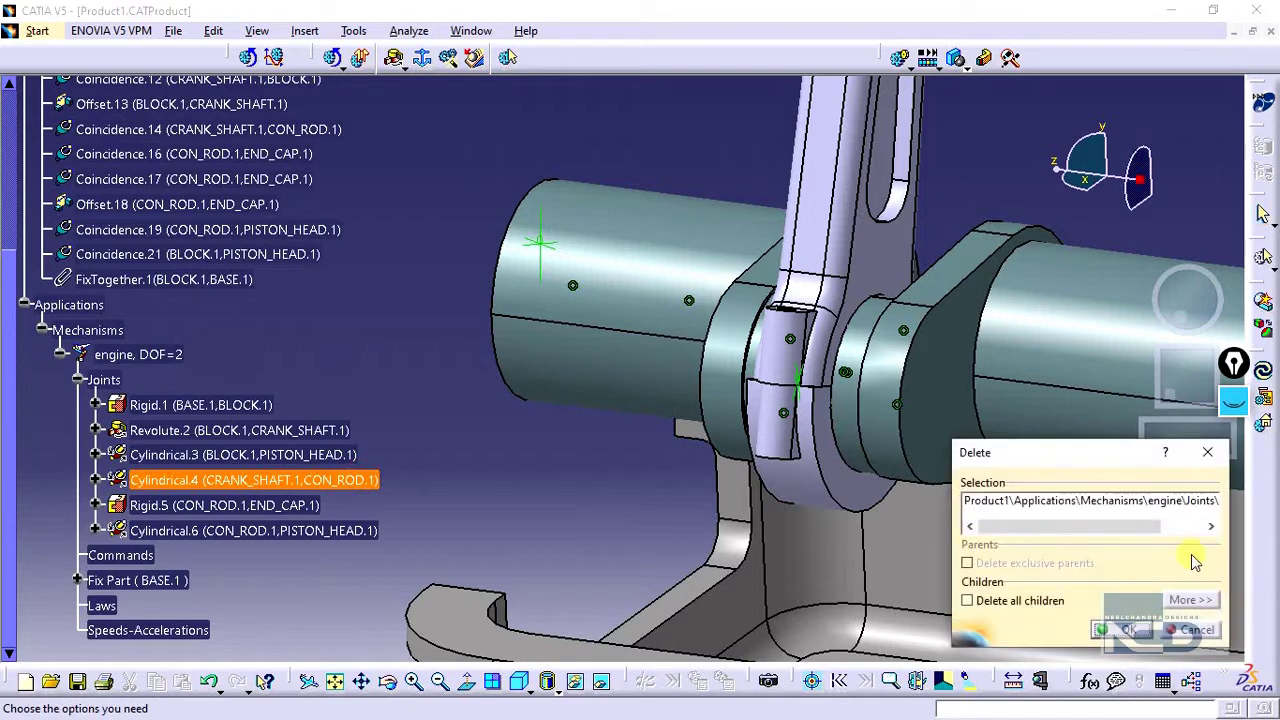
{"action": "left_click", "coordinate": [1205, 630]}
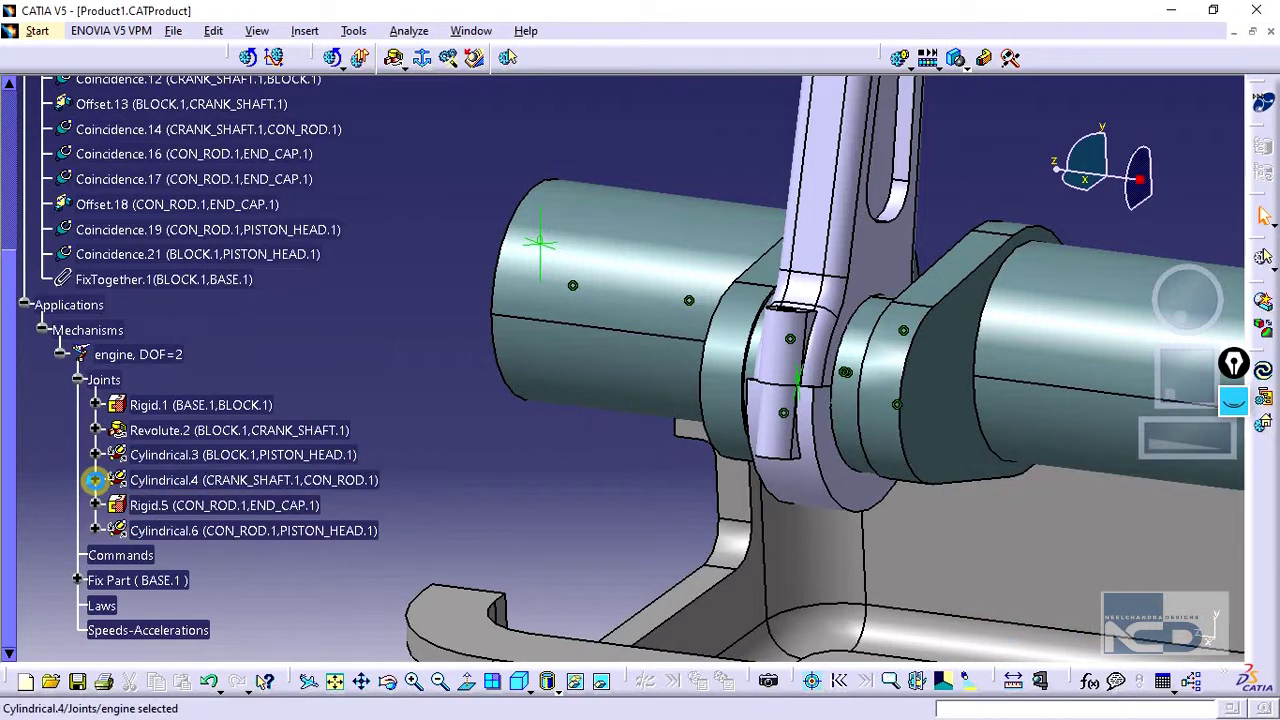
Recheck the constraint inside the crank shaft-con rod cylindrical joint and select that joint
{"action": "left_click", "coordinate": [95, 480]}
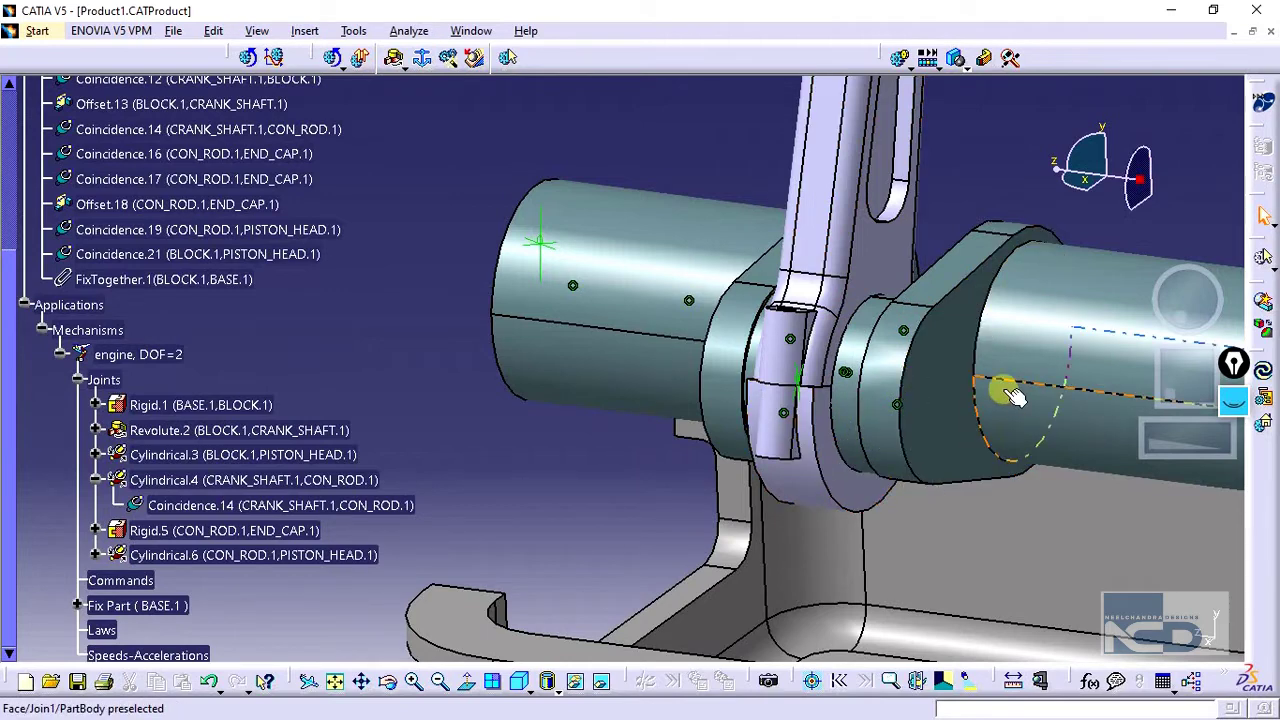
{"action": "left_click", "coordinate": [215, 503]}
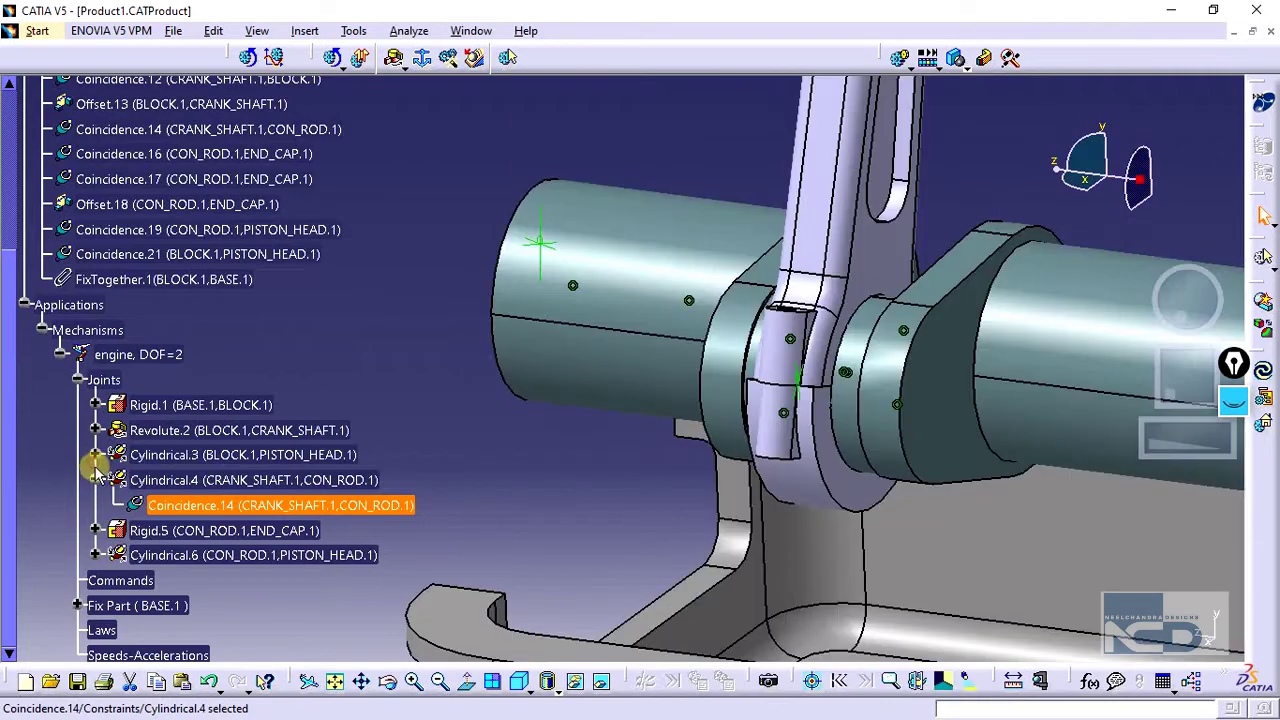
{"action": "left_click", "coordinate": [95, 480]}
{"action": "left_click", "coordinate": [171, 480]}
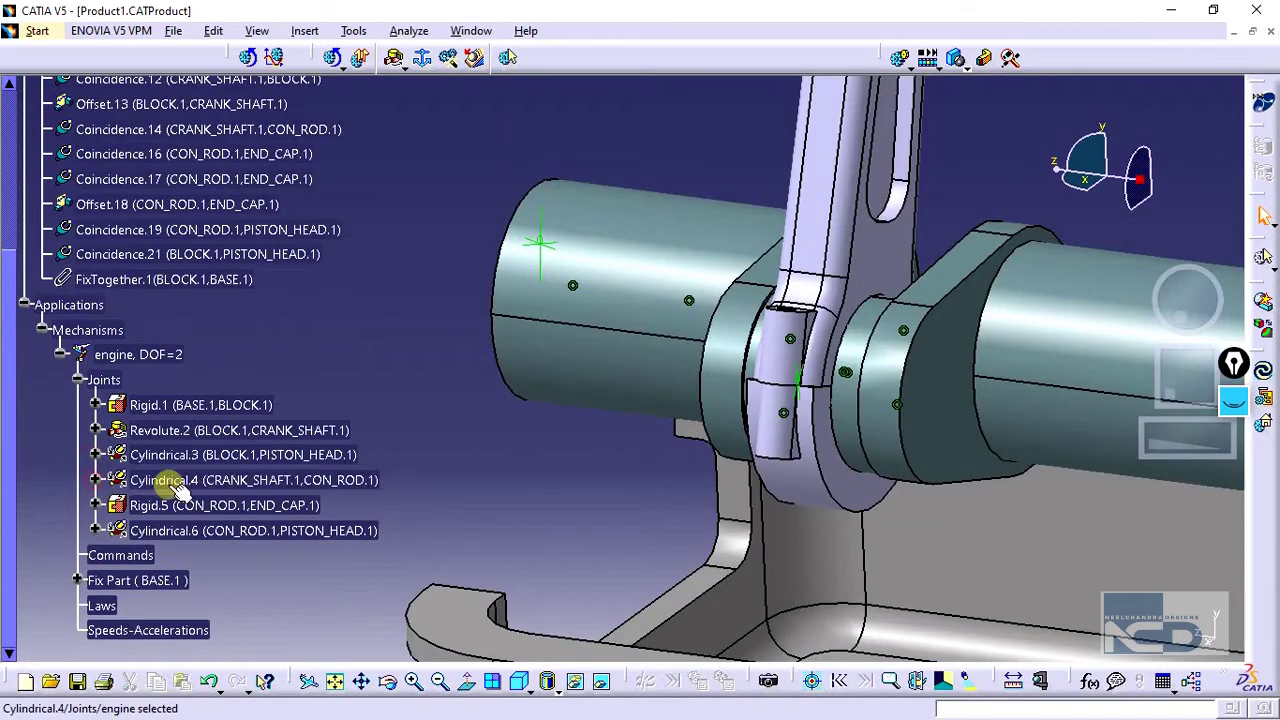
Delete the cylindrical joint between the crank shaft and con rod from the engine mechanism
{"action": "left_click", "coordinate": [335, 527], "text": "ctrl"}
{"action": "left_click", "coordinate": [338, 518], "text": "ctrl"}
{"action": "key", "text": "Delete"}
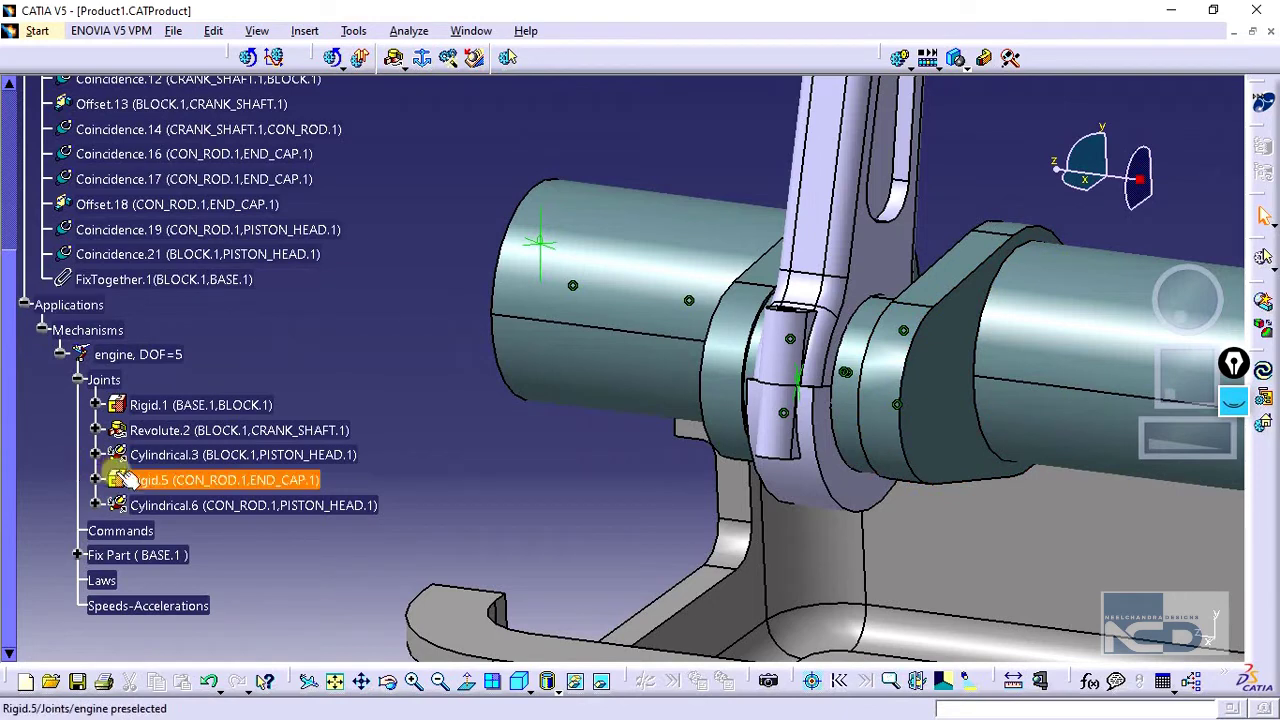
Start a revolute joint in the engine mechanism, using the crank pin axis and the con rod big-end axis as its two lines
{"action": "middle_click_drag", "start_coordinate": [605, 452], "coordinate": [440, 214]}
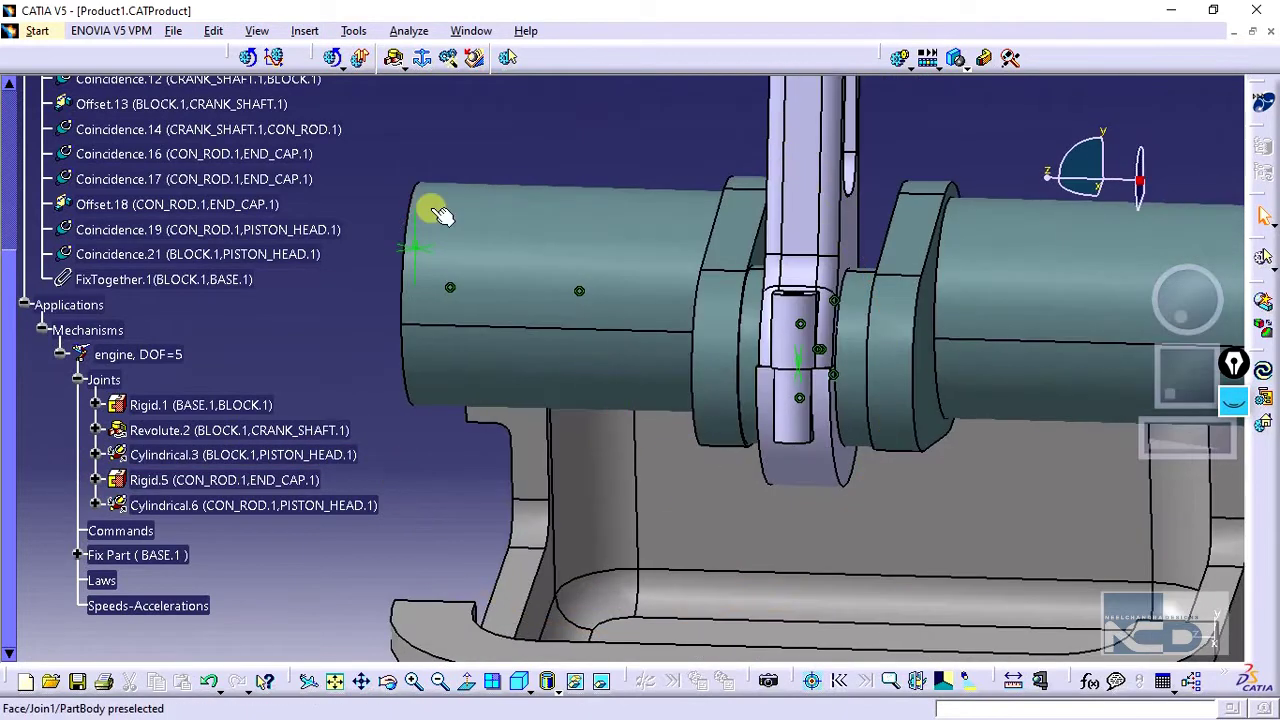
{"action": "left_click", "coordinate": [396, 58]}
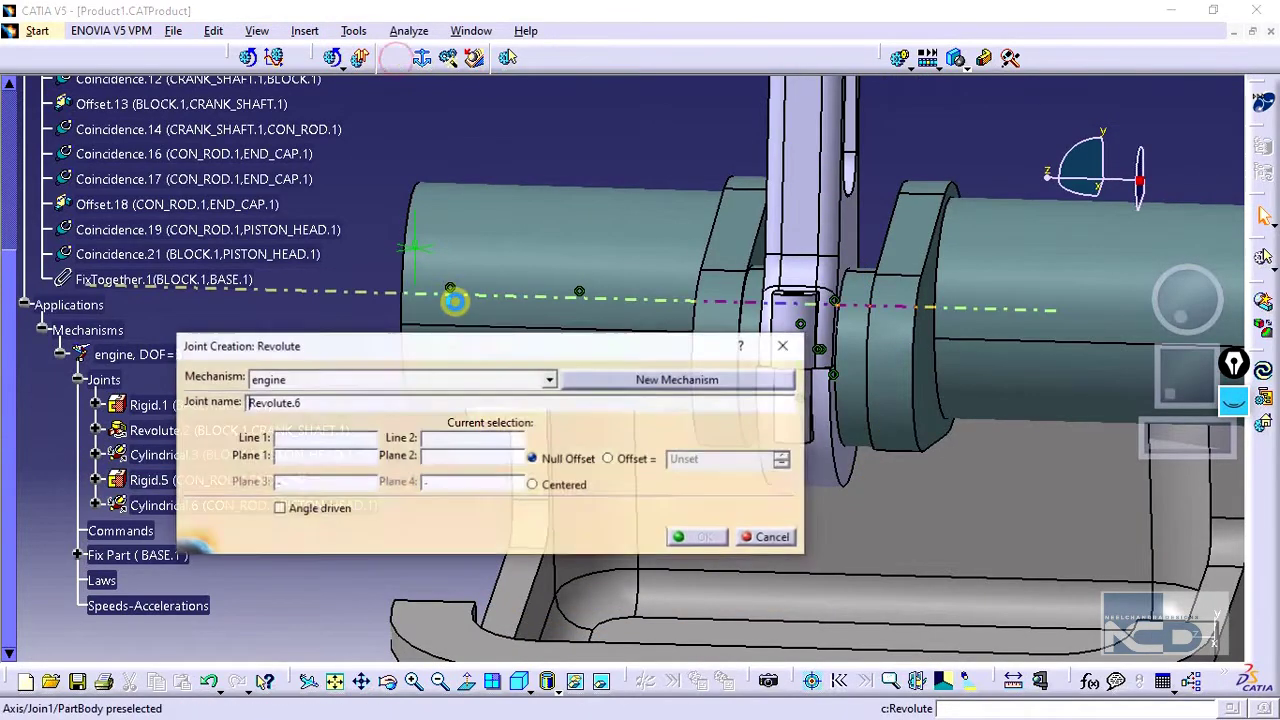
{"action": "left_click_drag", "start_coordinate": [392, 344], "coordinate": [371, 421]}
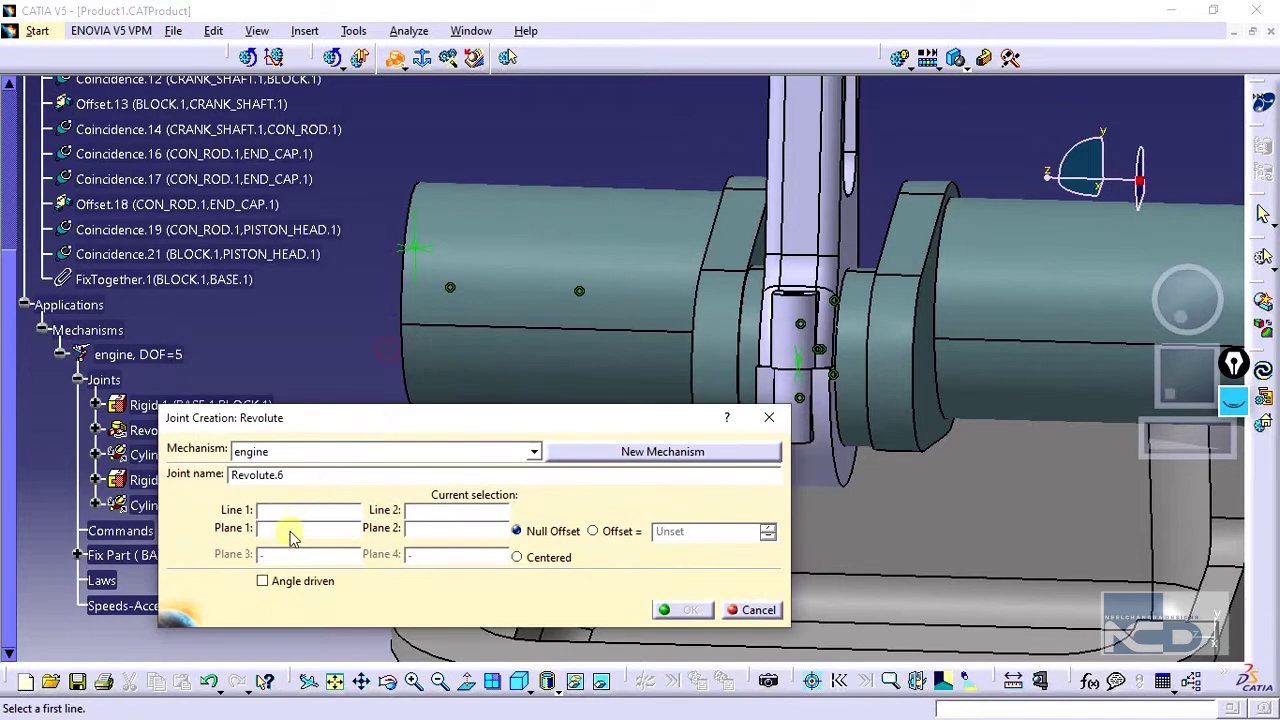
{"action": "left_click", "coordinate": [832, 346]}
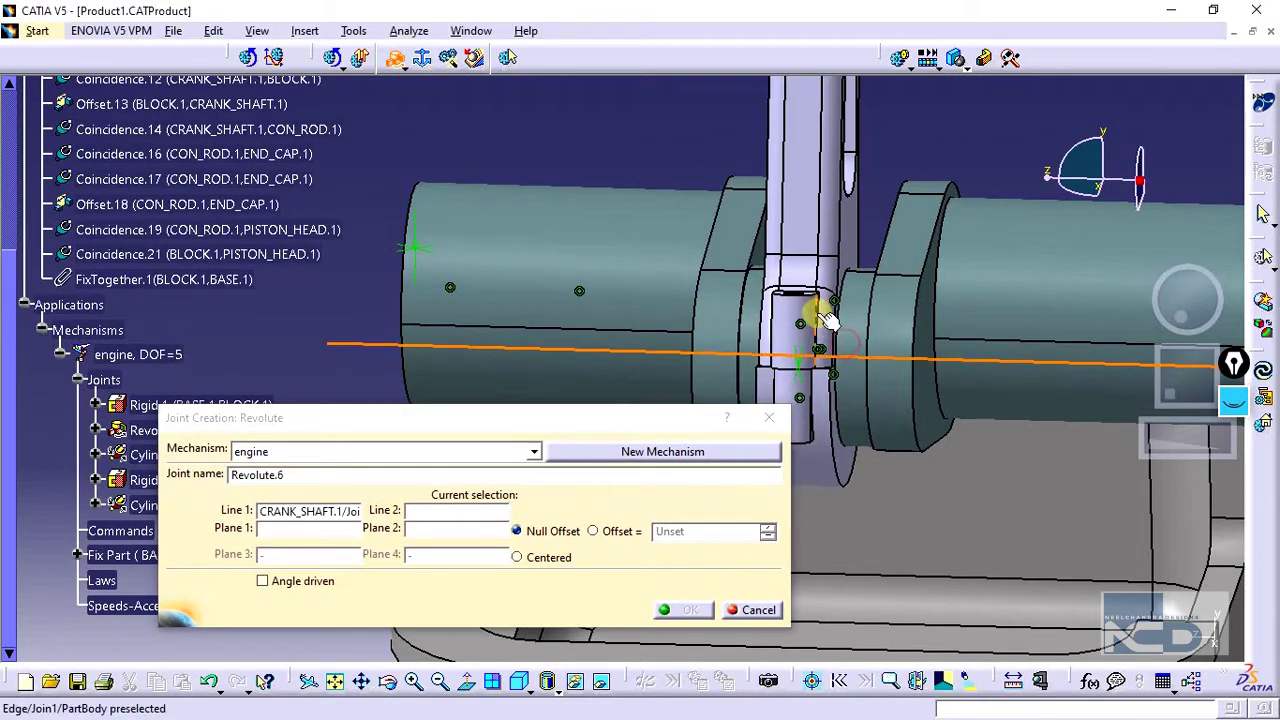
{"action": "left_click", "coordinate": [833, 347]}
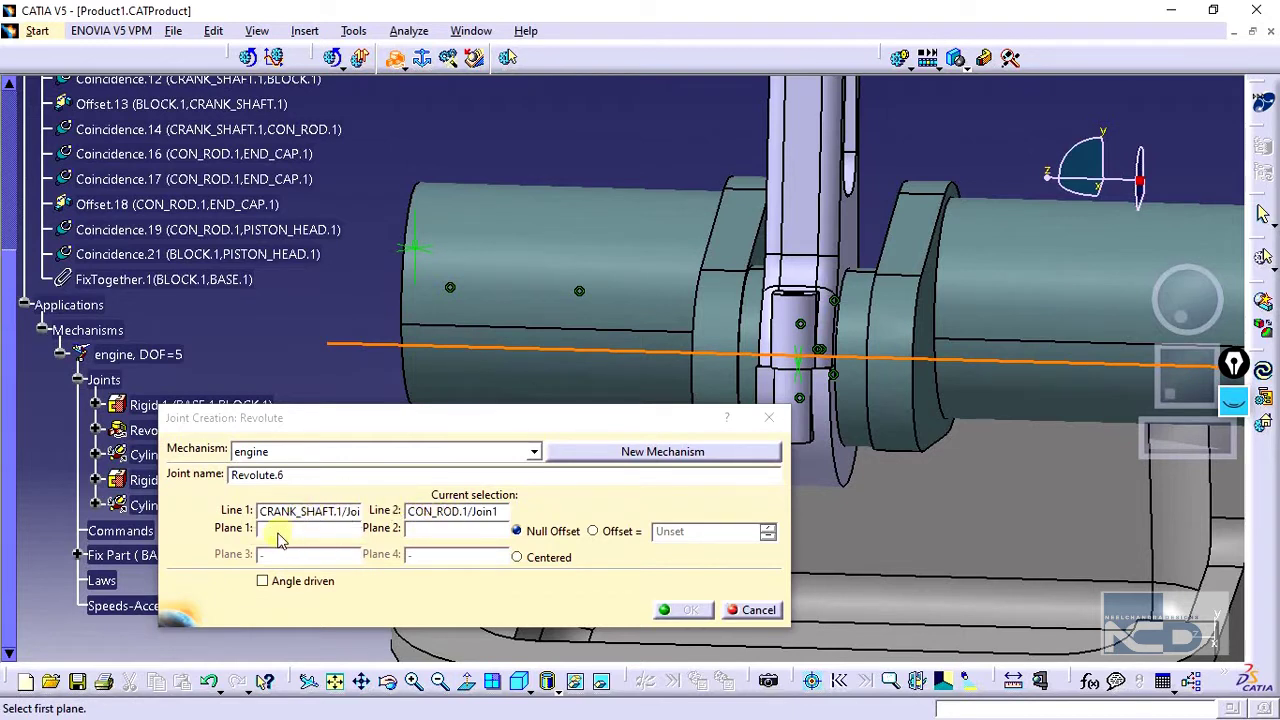
Assign the crank shaft web face and con rod side face as the joint's planes and create it with null offset
{"action": "left_click", "coordinate": [755, 257]}
{"action": "middle_click_drag", "start_coordinate": [538, 330], "coordinate": [458, 478]}
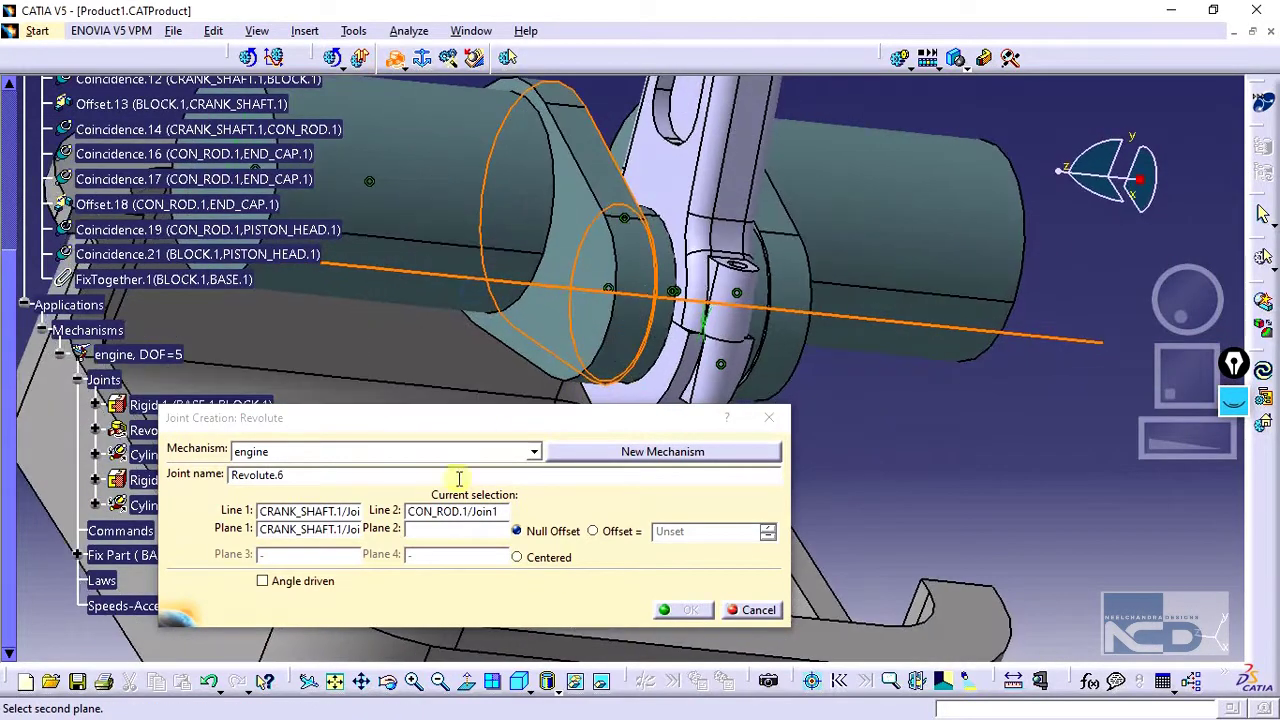
{"action": "left_click", "coordinate": [668, 198]}
{"action": "middle_click_drag", "start_coordinate": [891, 417], "coordinate": [696, 543]}
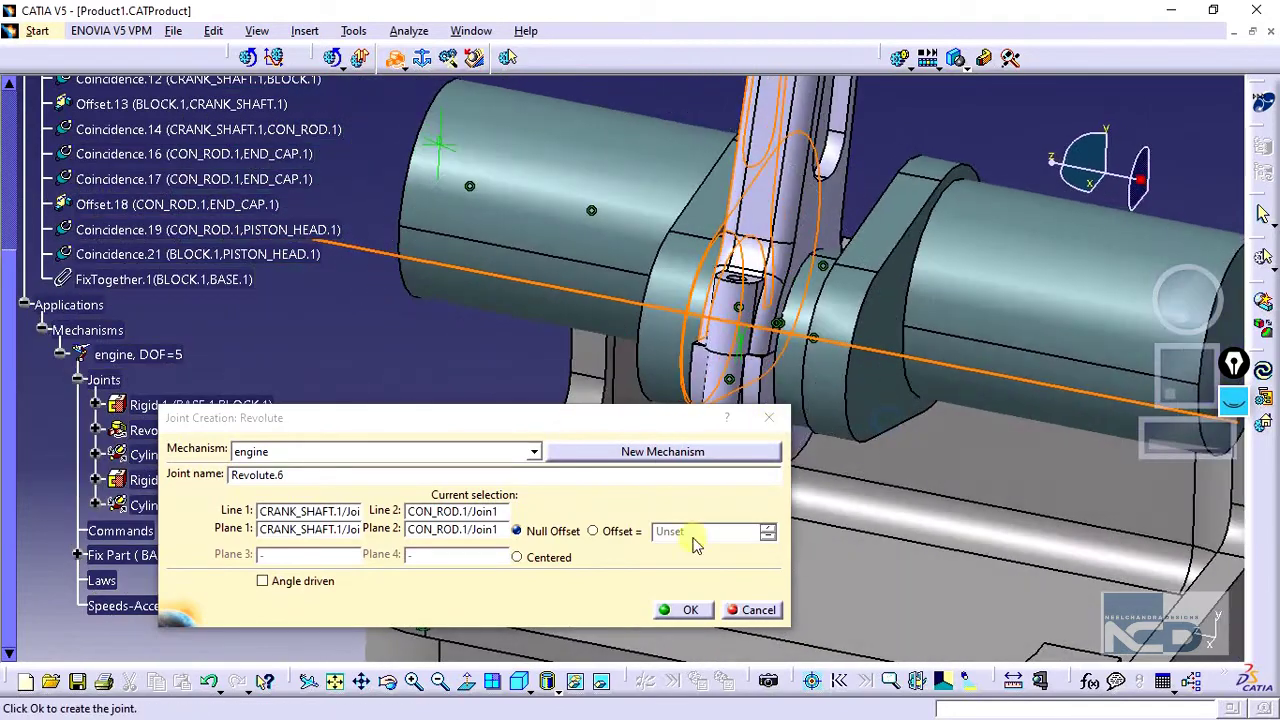
{"action": "left_click", "coordinate": [678, 612]}
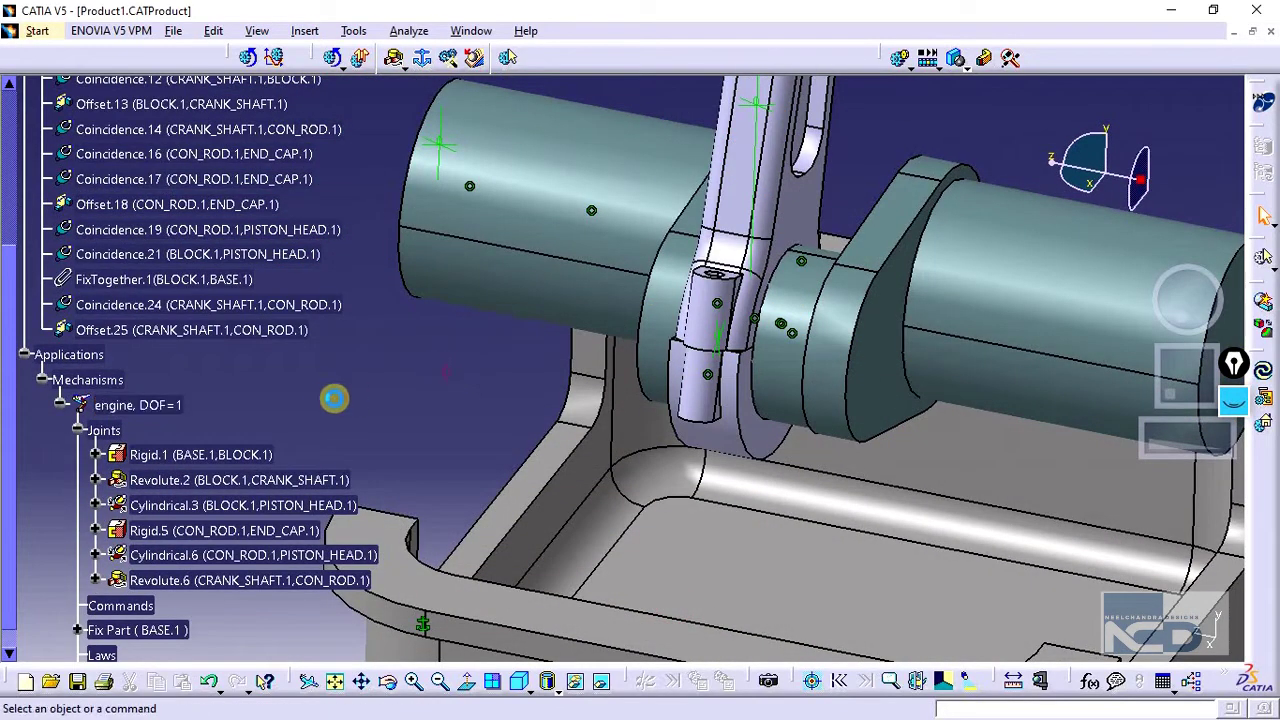
Set the crank shaft-con rod offset constraint to 15 mm and update the engine mechanism
{"action": "middle_click_drag", "start_coordinate": [332, 399], "coordinate": [398, 315]}
{"action": "middle_click_drag", "start_coordinate": [687, 427], "coordinate": [680, 530]}
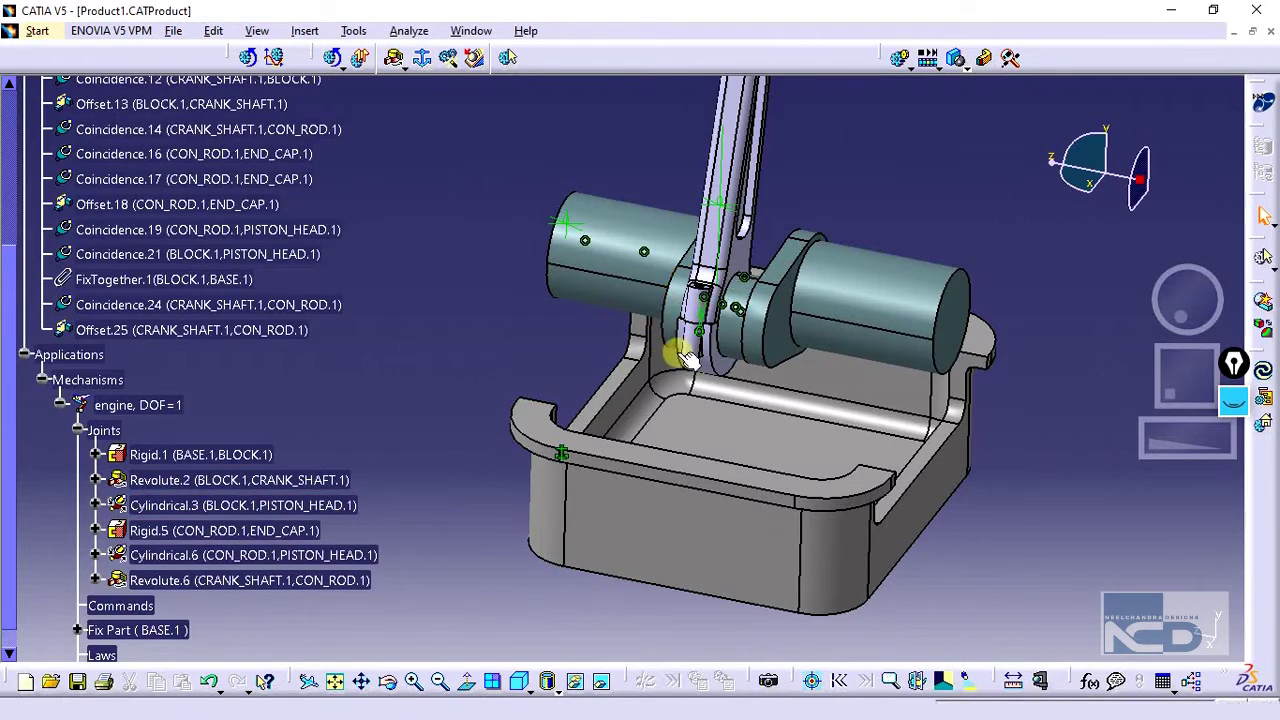
{"action": "middle_click_drag", "start_coordinate": [680, 352], "coordinate": [820, 280]}
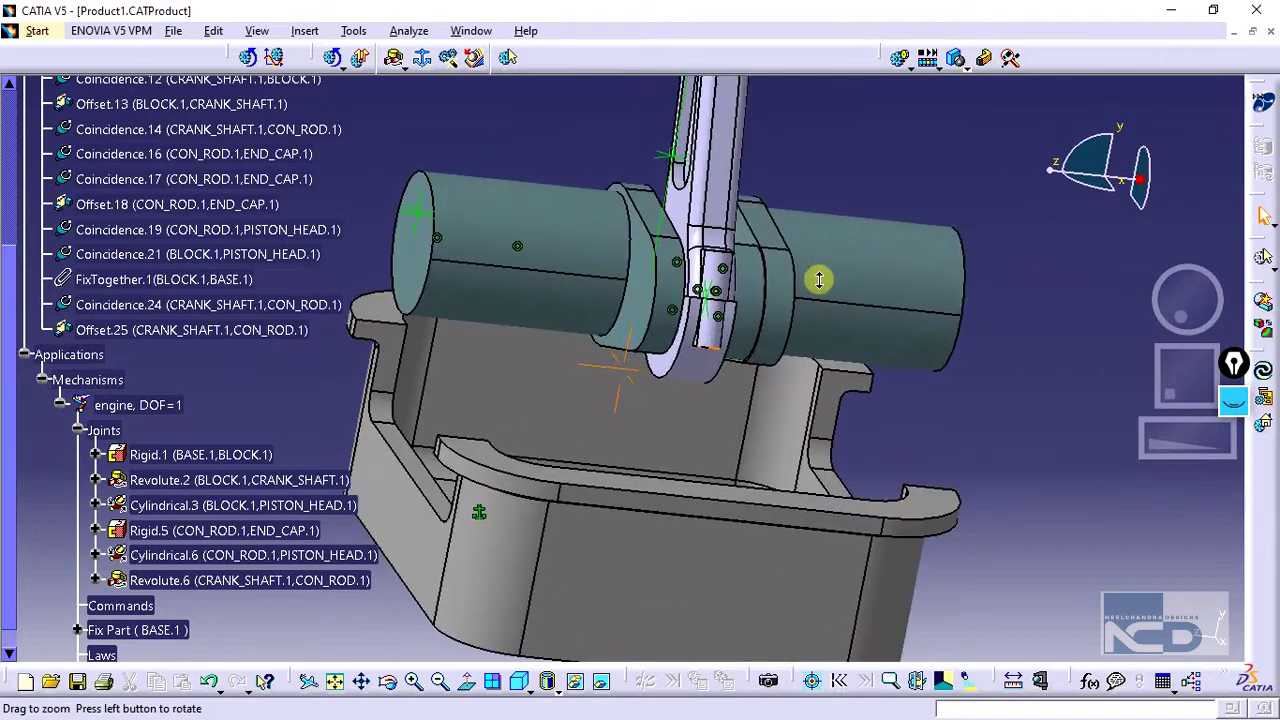
{"action": "middle_click_drag", "start_coordinate": [646, 301], "coordinate": [658, 466]}
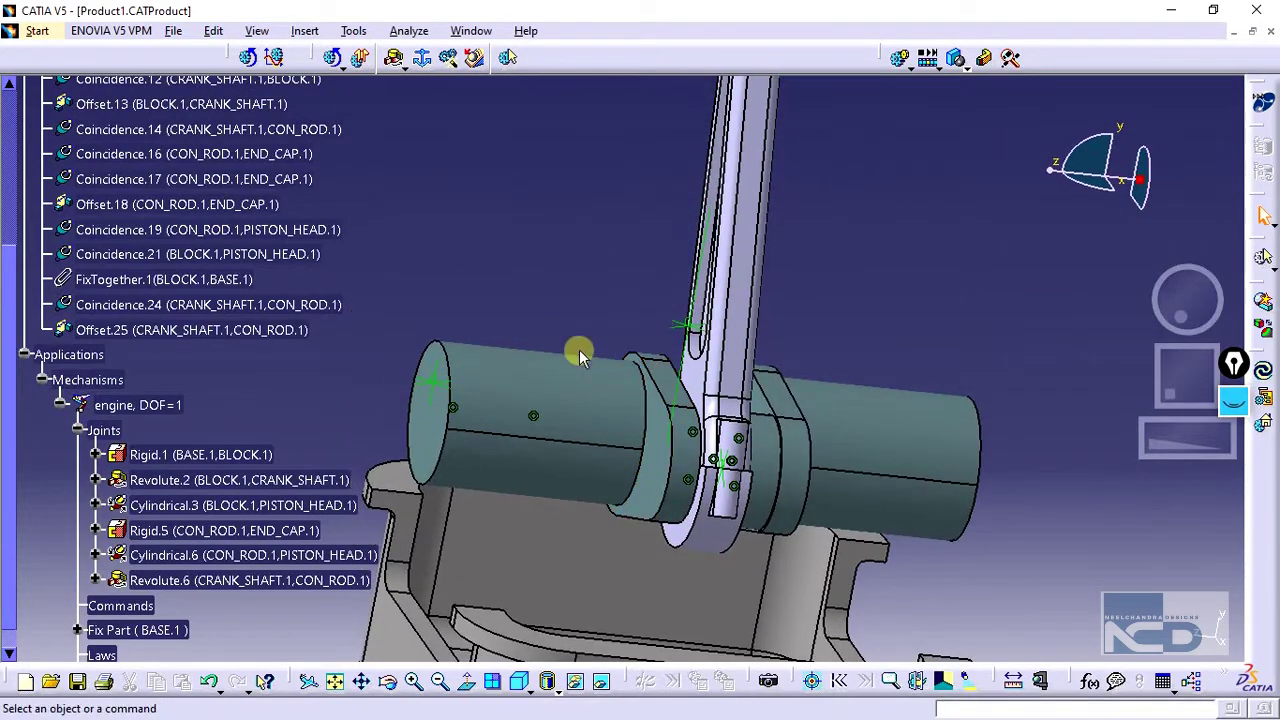
{"action": "middle_click_drag", "start_coordinate": [577, 351], "coordinate": [780, 428]}
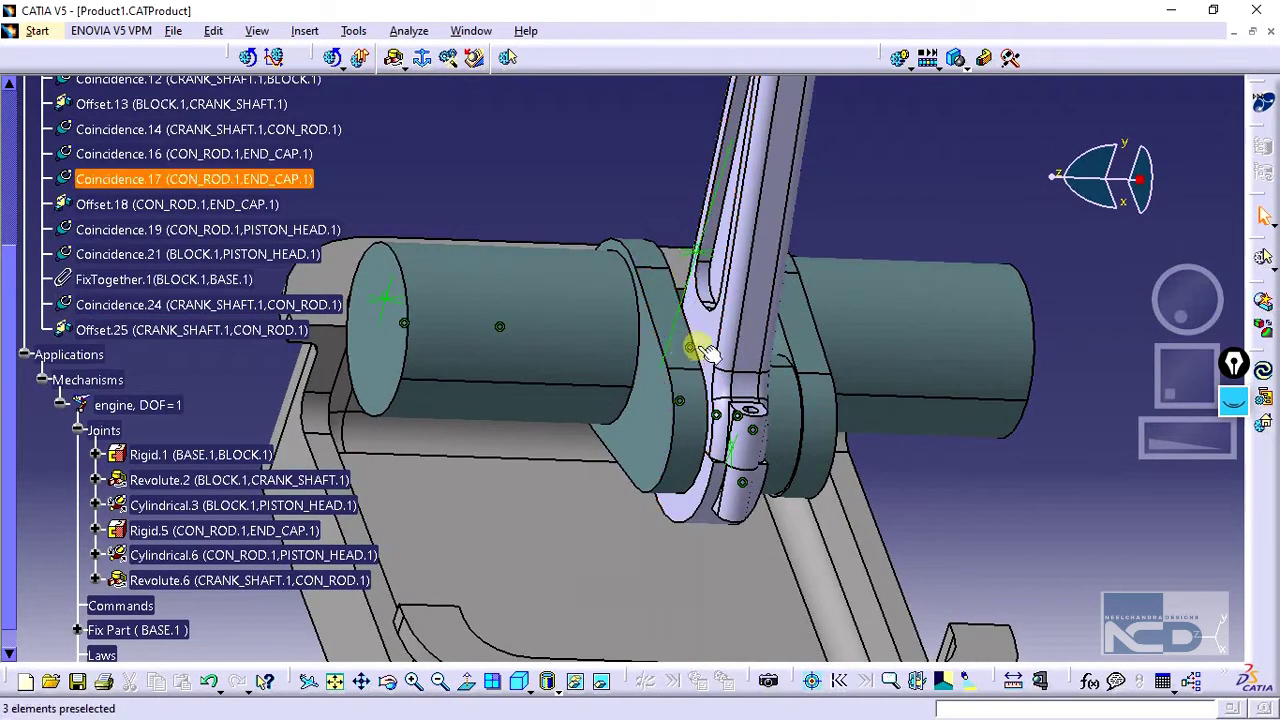
{"action": "double_click", "coordinate": [690, 255]}
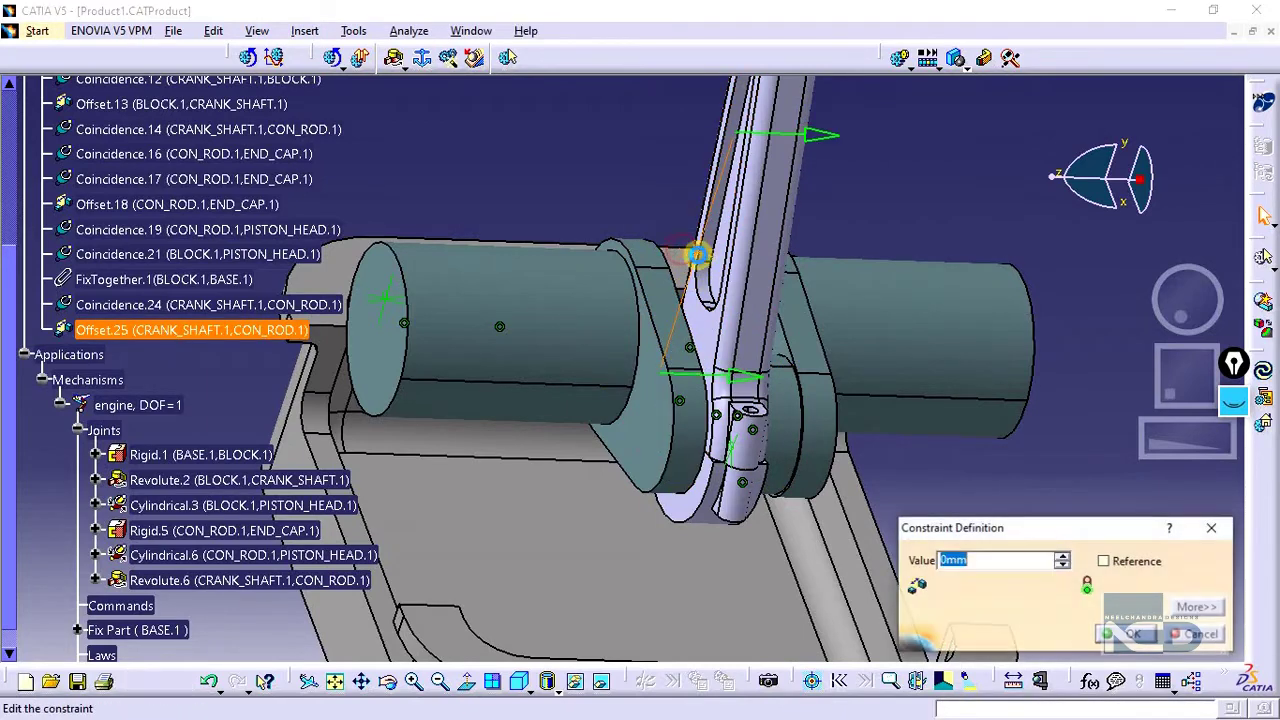
{"action": "key", "text": "Return"}
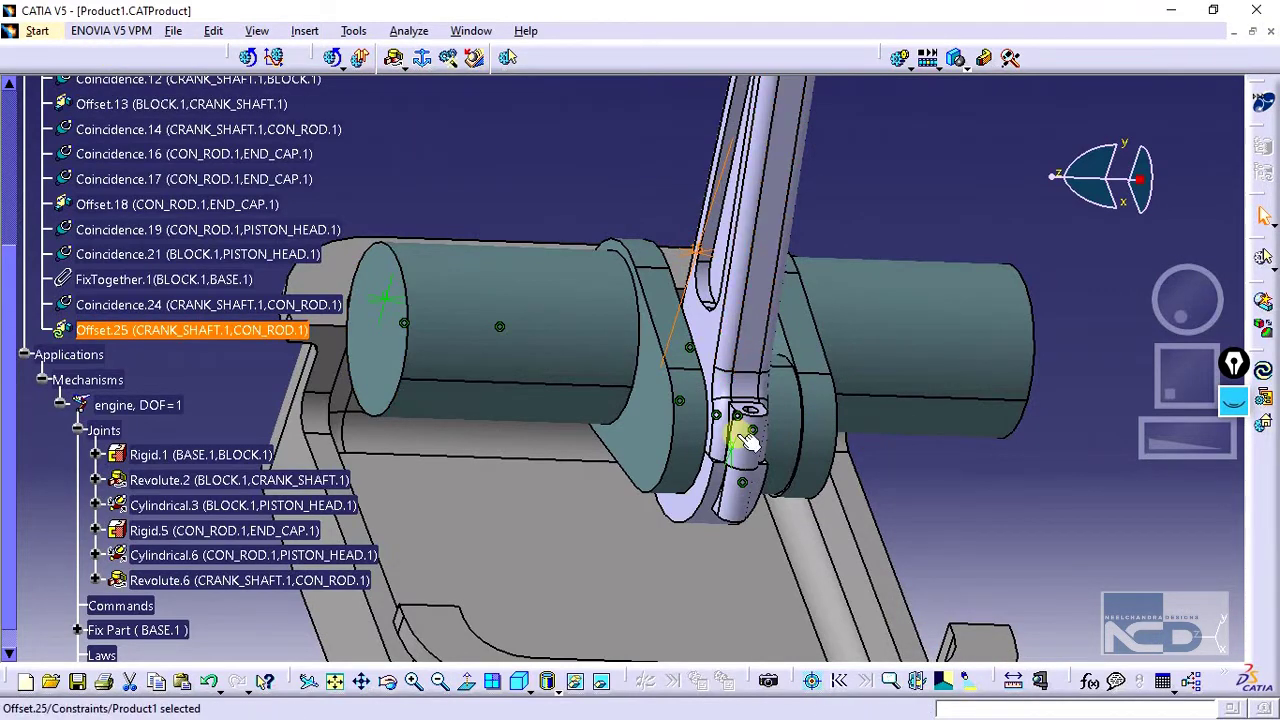
{"action": "left_click", "coordinate": [1074, 434]}
{"action": "left_click", "coordinate": [1263, 372]}
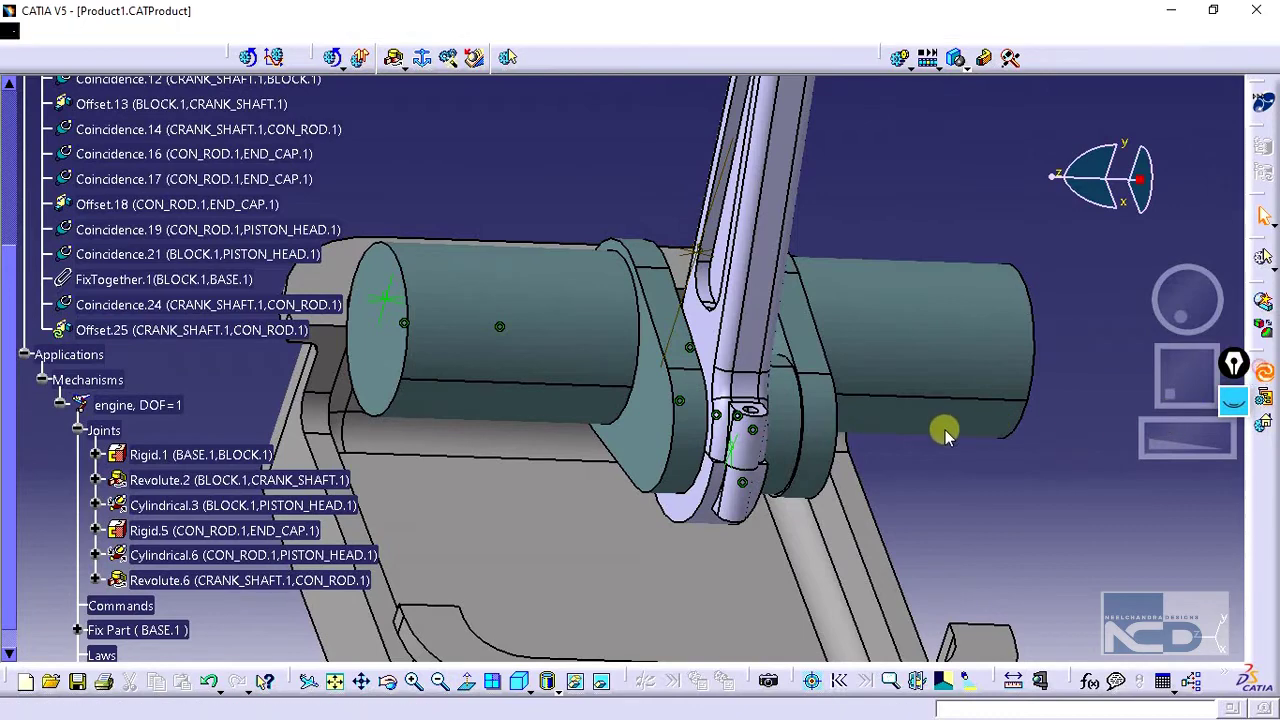
{"action": "left_click", "coordinate": [1120, 629]}
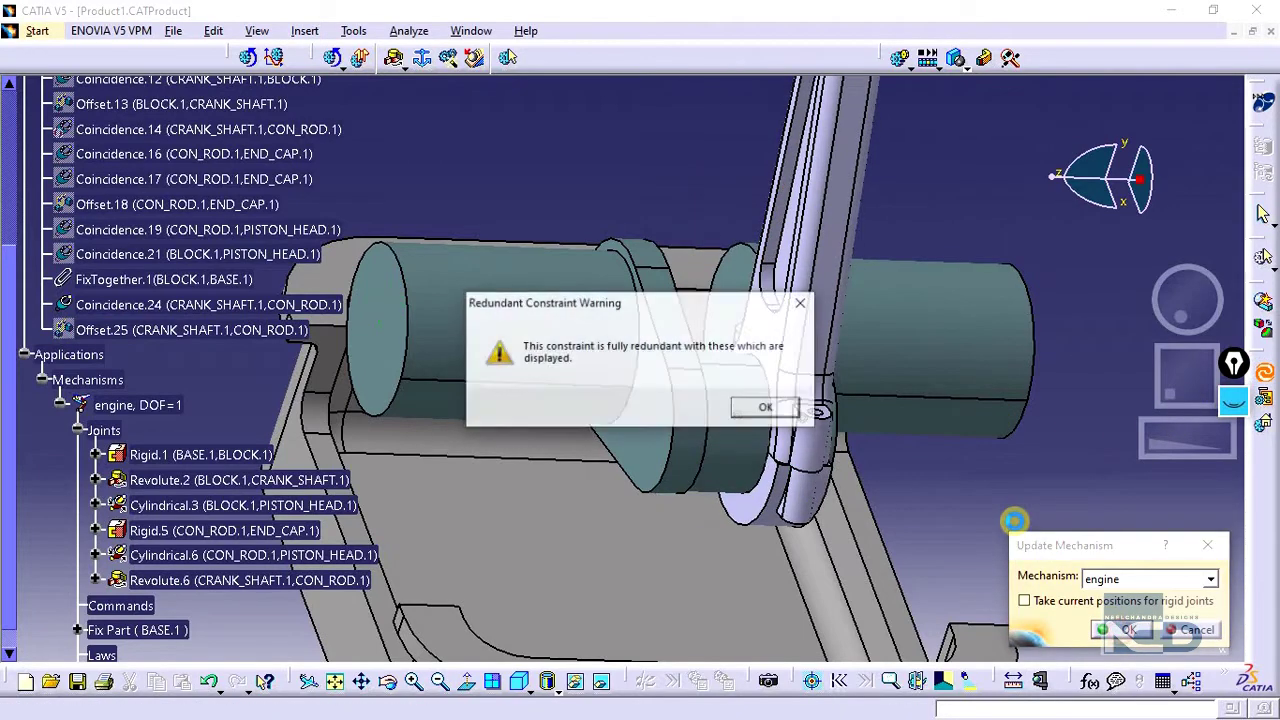
{"action": "left_click", "coordinate": [762, 409]}
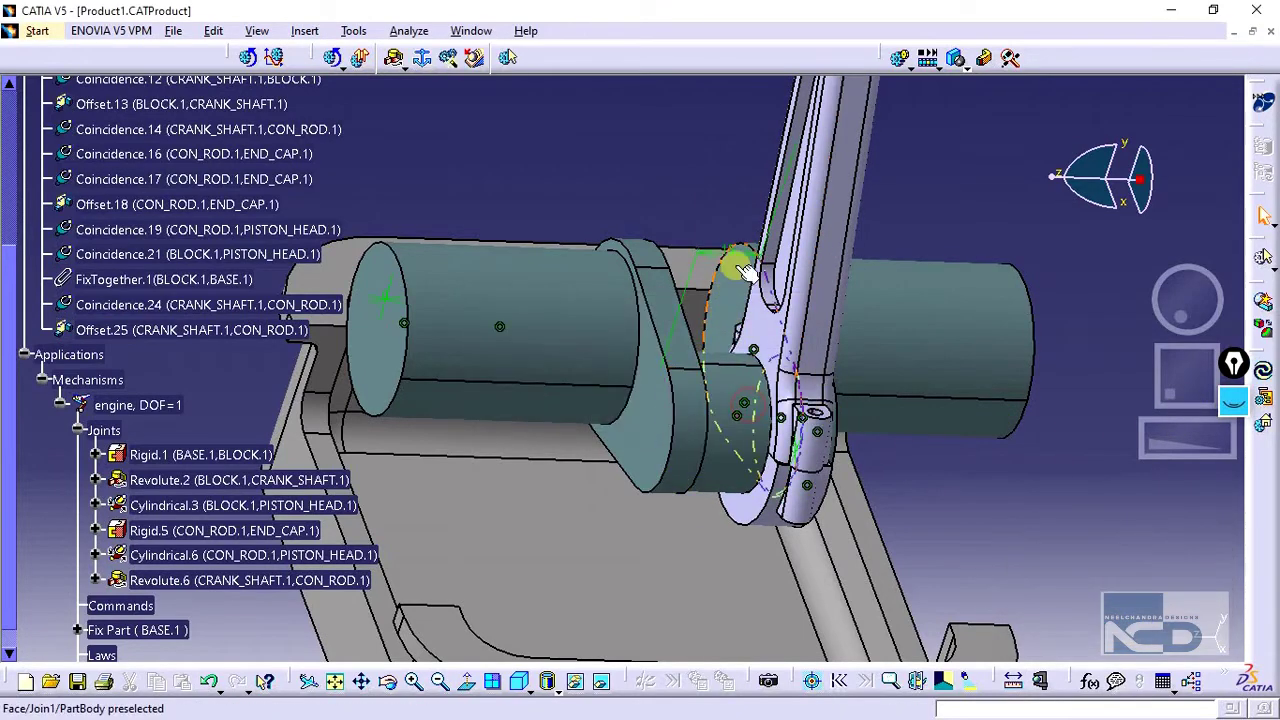
Set the crank shaft-con rod offset to 5 mm and update the engine mechanism again
{"action": "double_click", "coordinate": [920, 394]}
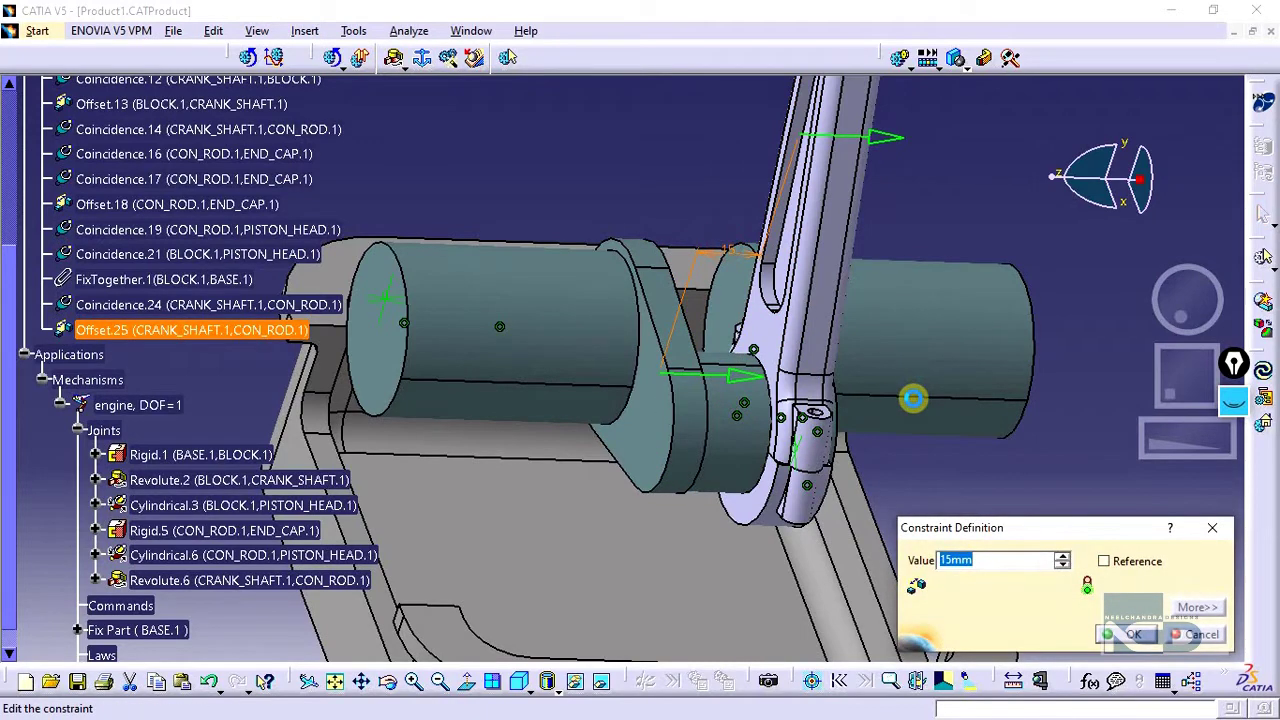
{"action": "key", "text": "Return"}
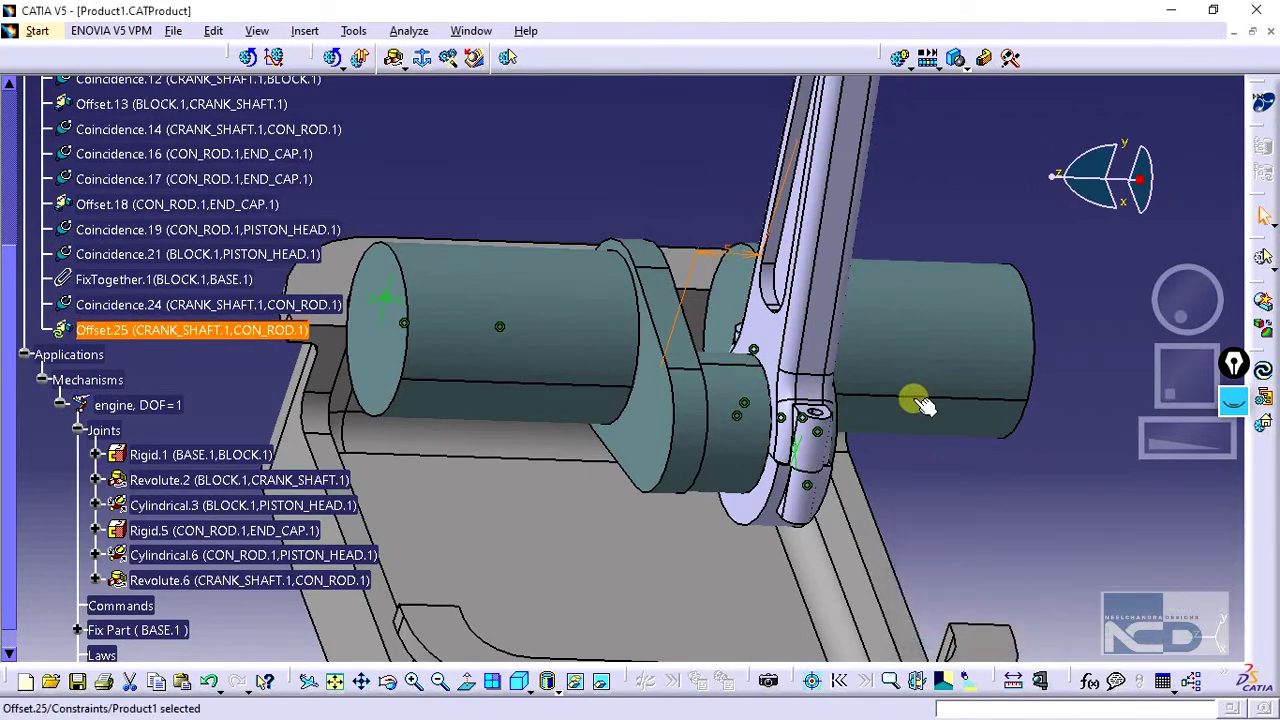
{"action": "left_click", "coordinate": [1263, 370]}
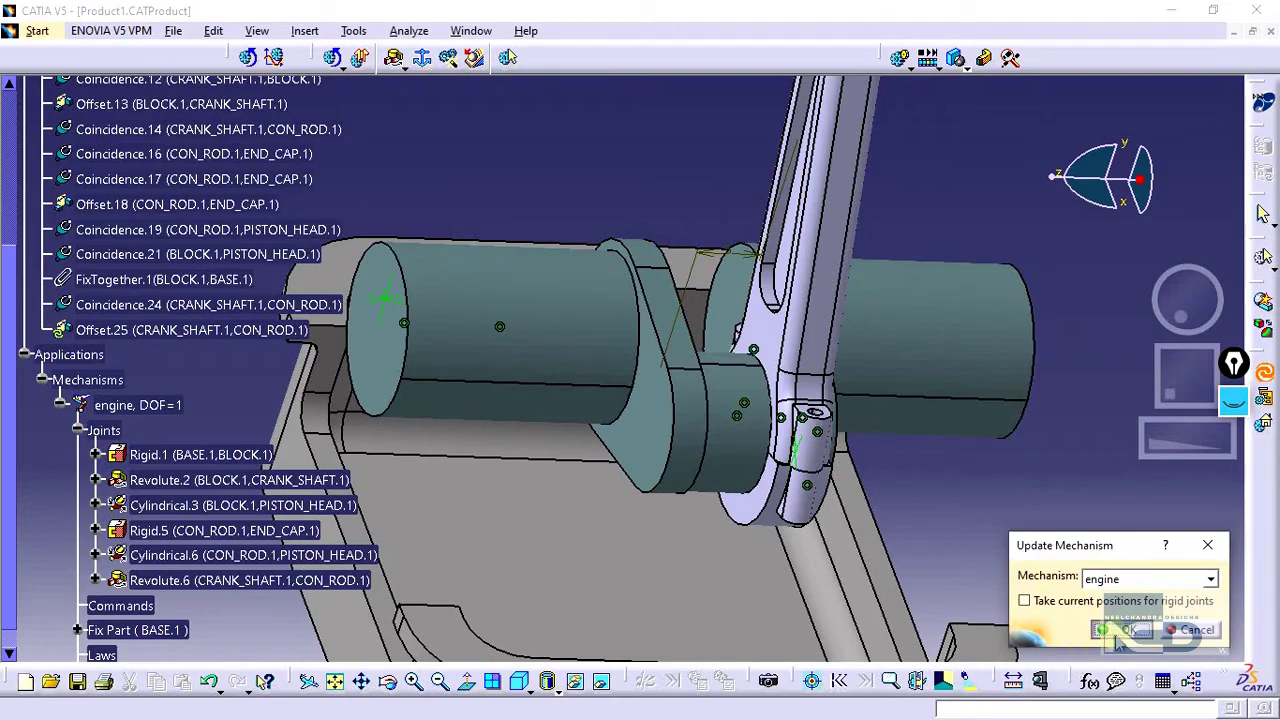
{"action": "left_click", "coordinate": [1122, 630]}
{"action": "left_click", "coordinate": [766, 406]}
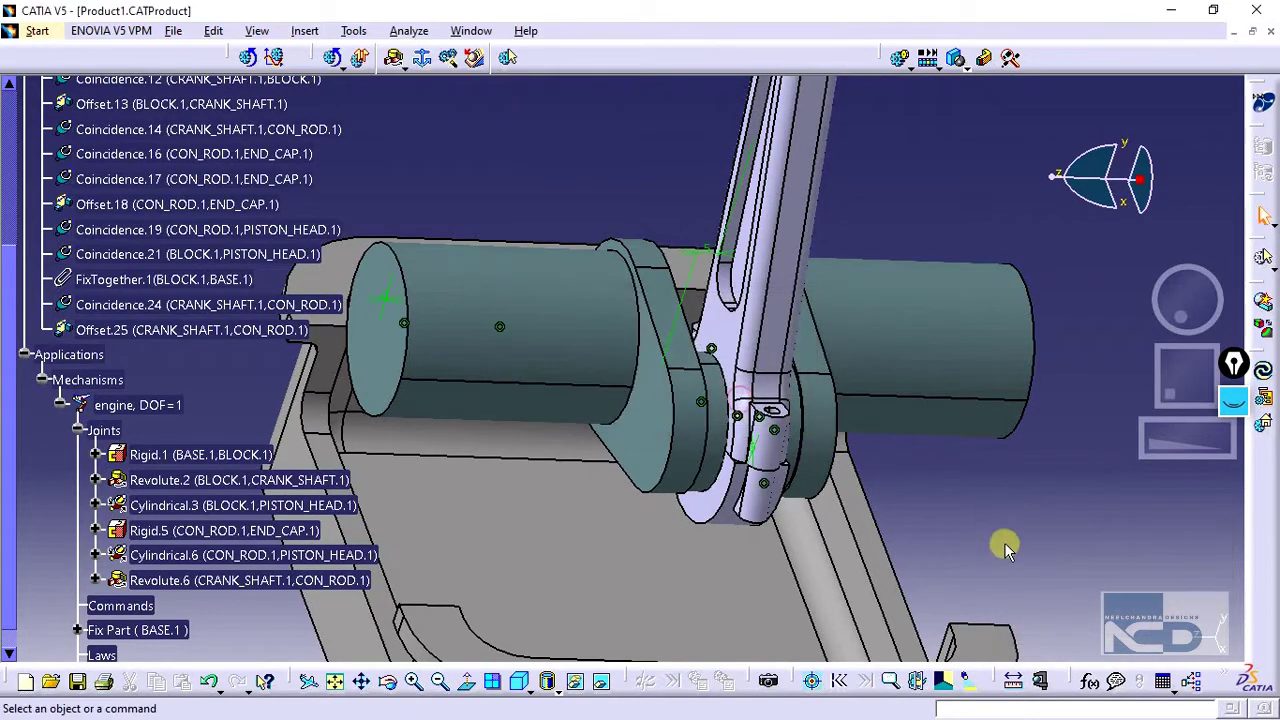
Make the block-crank shaft revolute joint angle driven with limits of -360 and 360 deg
{"action": "middle_click_drag", "start_coordinate": [860, 484], "coordinate": [780, 363]}
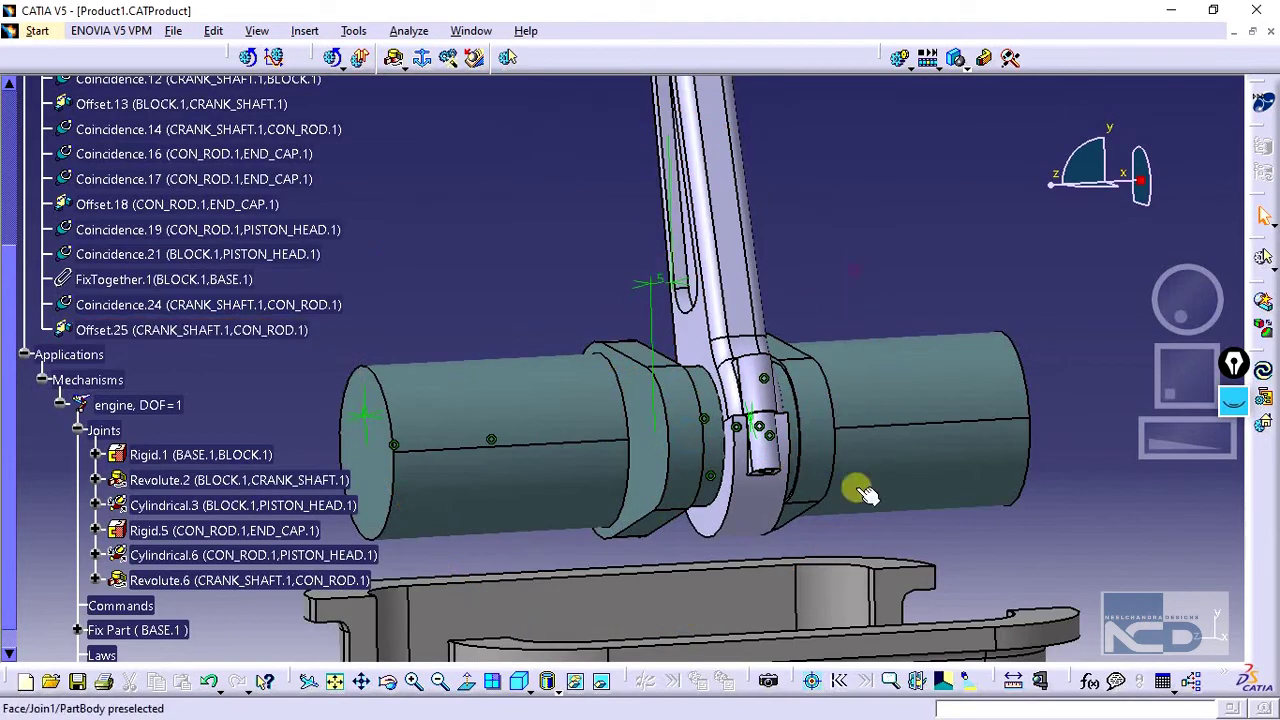
{"action": "middle_click_drag", "start_coordinate": [857, 491], "coordinate": [543, 443]}
{"action": "scroll", "coordinate": [300, 460], "scroll_direction": "down", "scroll_amount": 3}
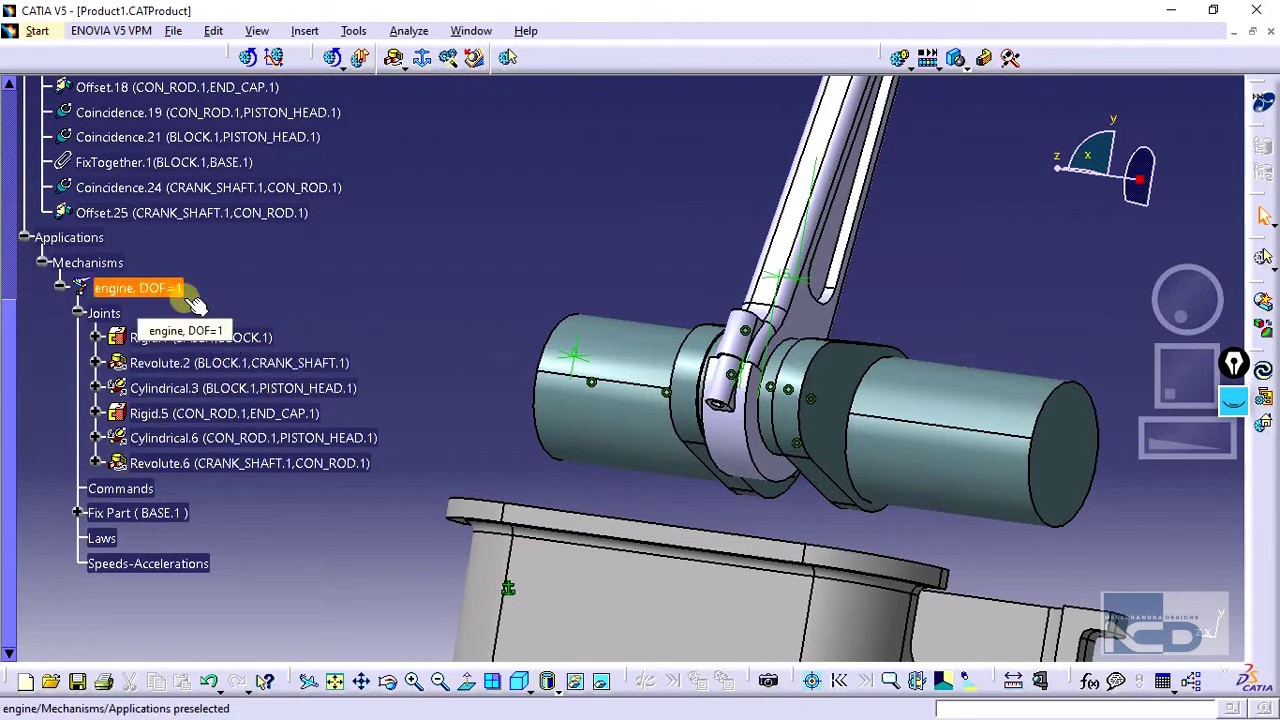
{"action": "left_click", "coordinate": [95, 362]}
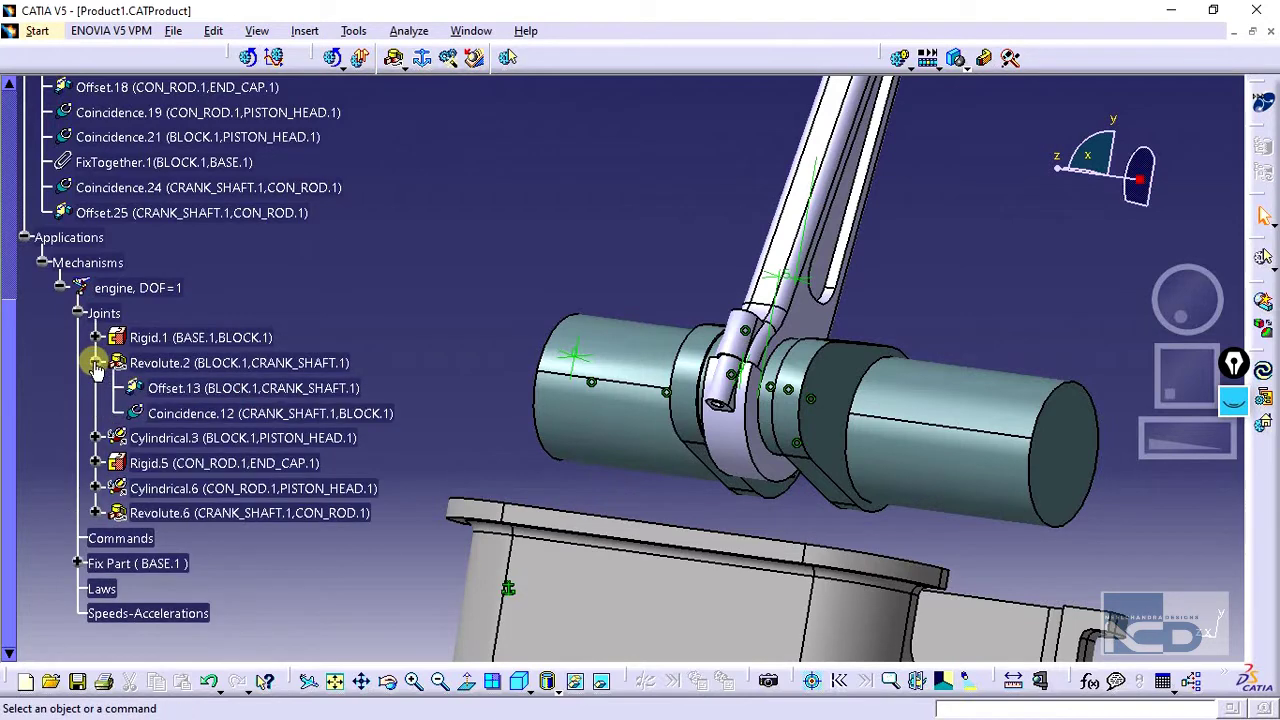
{"action": "double_click", "coordinate": [170, 363]}
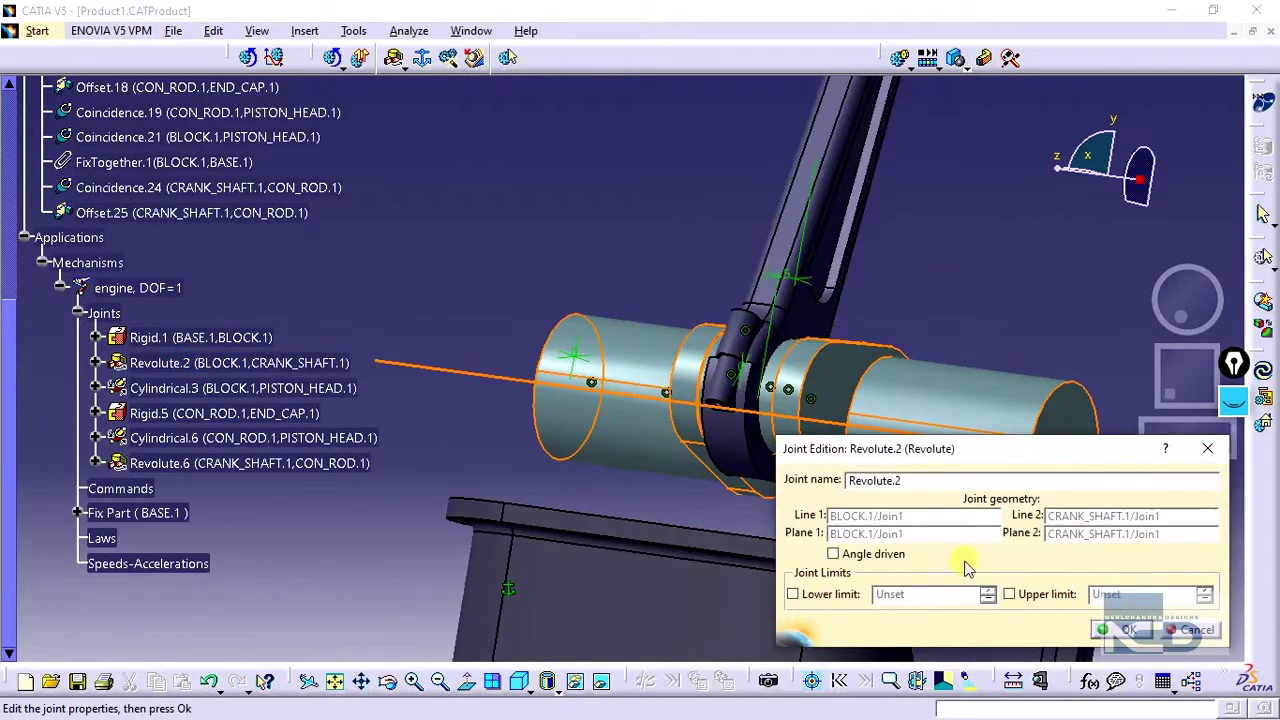
{"action": "left_click", "coordinate": [833, 554]}
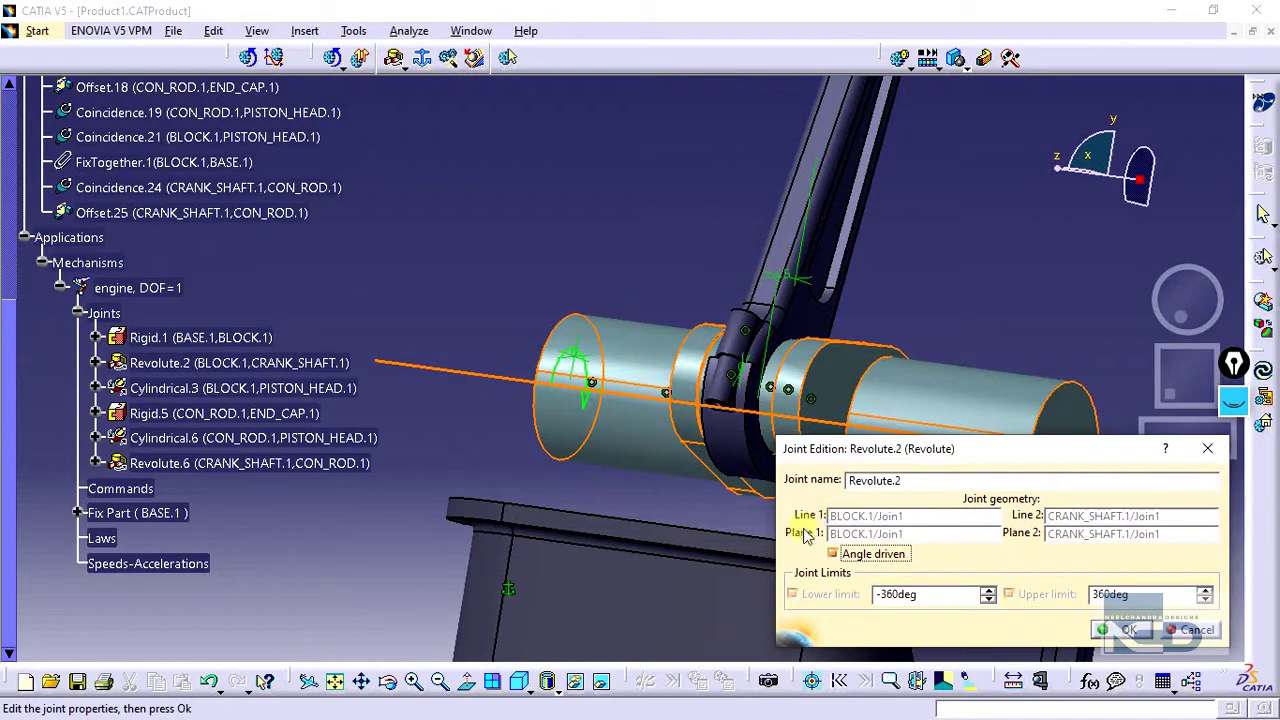
{"action": "left_click", "coordinate": [1128, 630]}
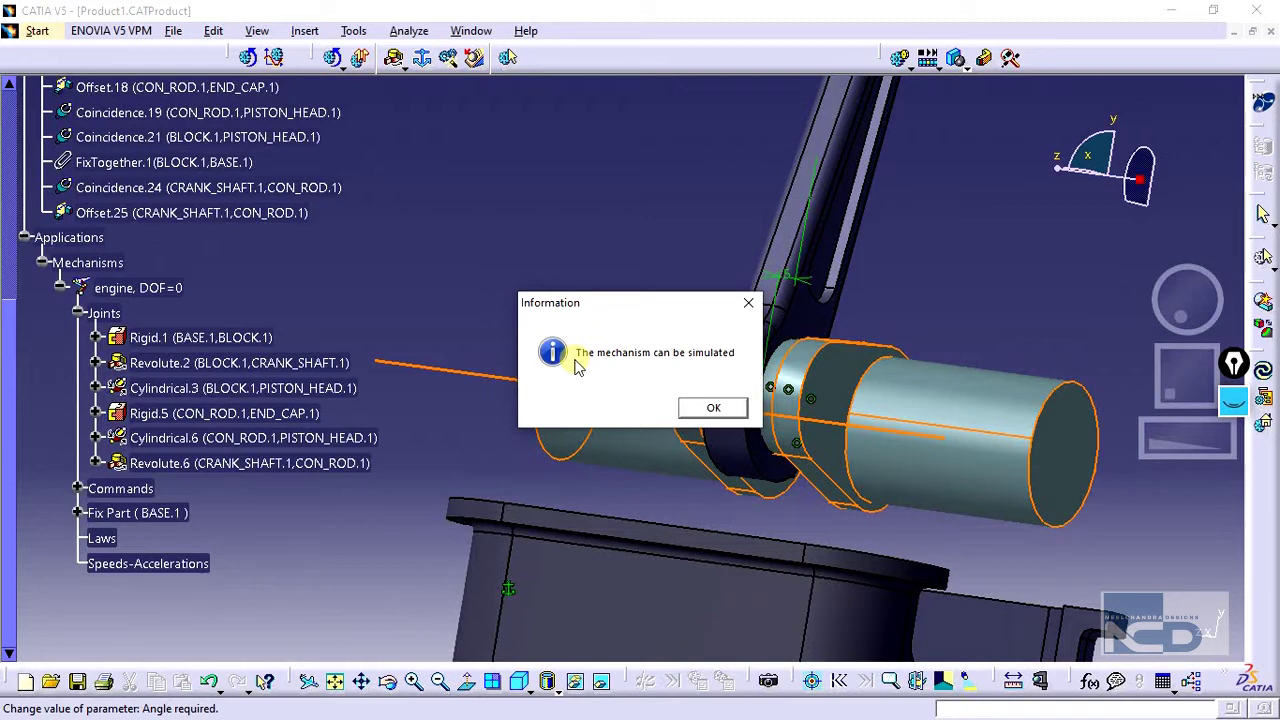
{"action": "left_click", "coordinate": [706, 408]}
Open the kinematics simulation of the engine mechanism and drive the crank shaft angle command to 252 degrees
{"action": "left_click", "coordinate": [136, 564]}
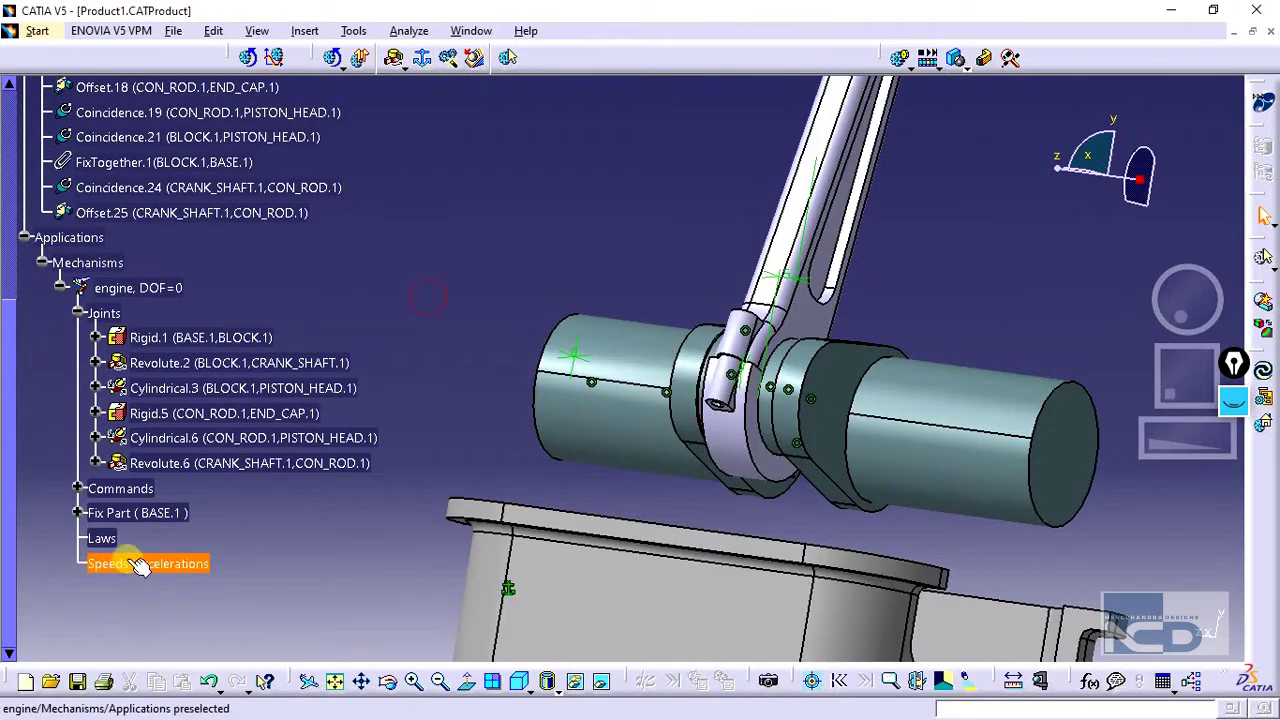
{"action": "middle_click_drag", "start_coordinate": [531, 273], "coordinate": [548, 440]}
{"action": "middle_click_drag", "start_coordinate": [675, 225], "coordinate": [498, 358]}
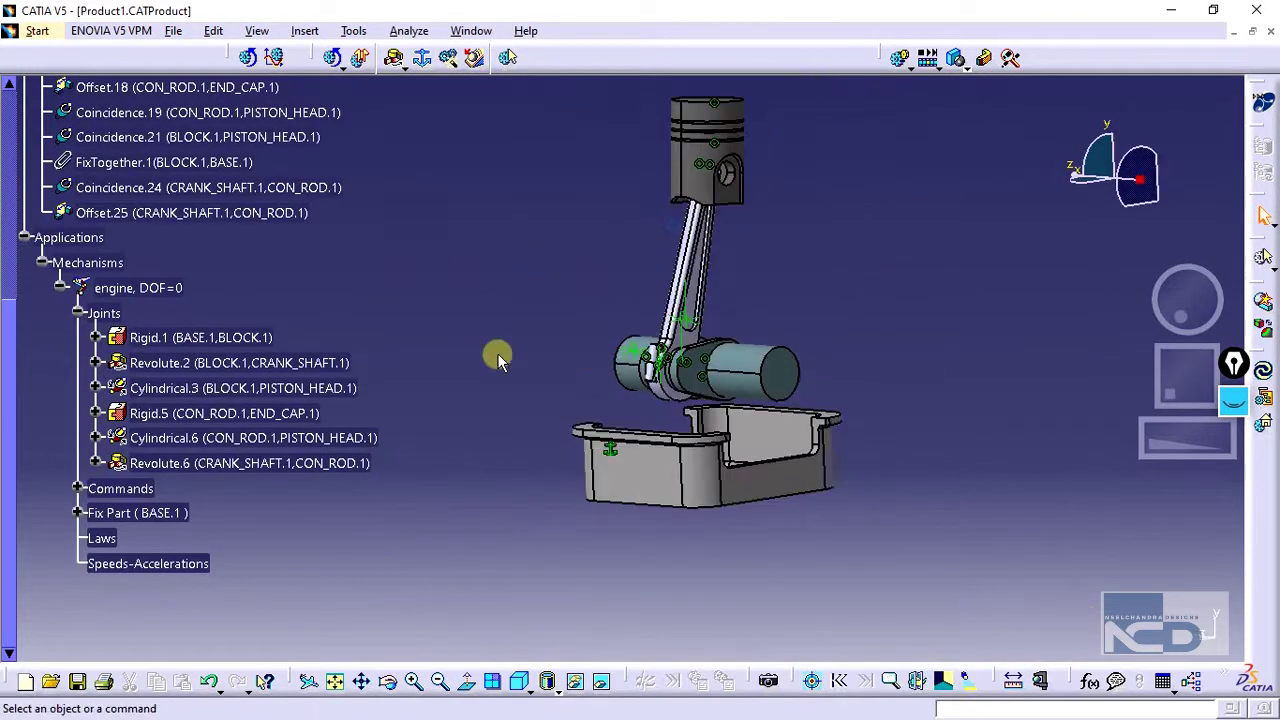
{"action": "double_click", "coordinate": [170, 562]}
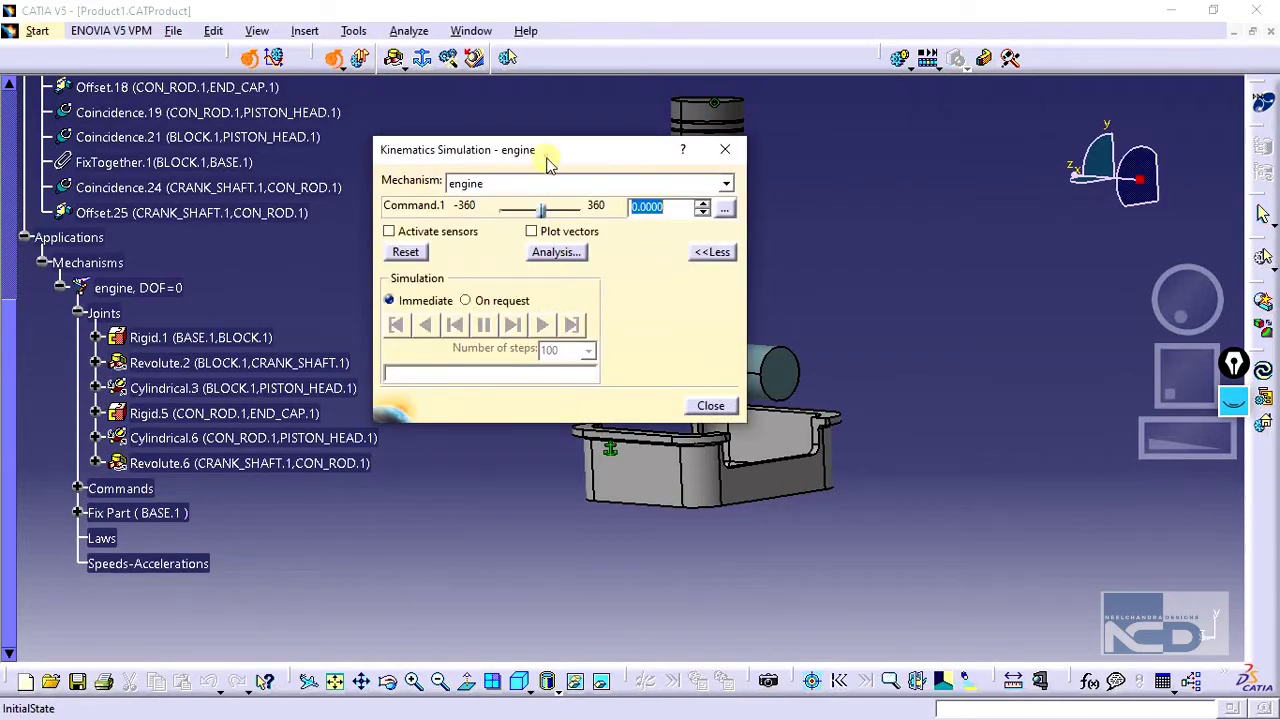
{"action": "left_click_drag", "start_coordinate": [548, 163], "coordinate": [331, 348]}
{"action": "left_click_drag", "start_coordinate": [324, 396], "coordinate": [357, 393]}
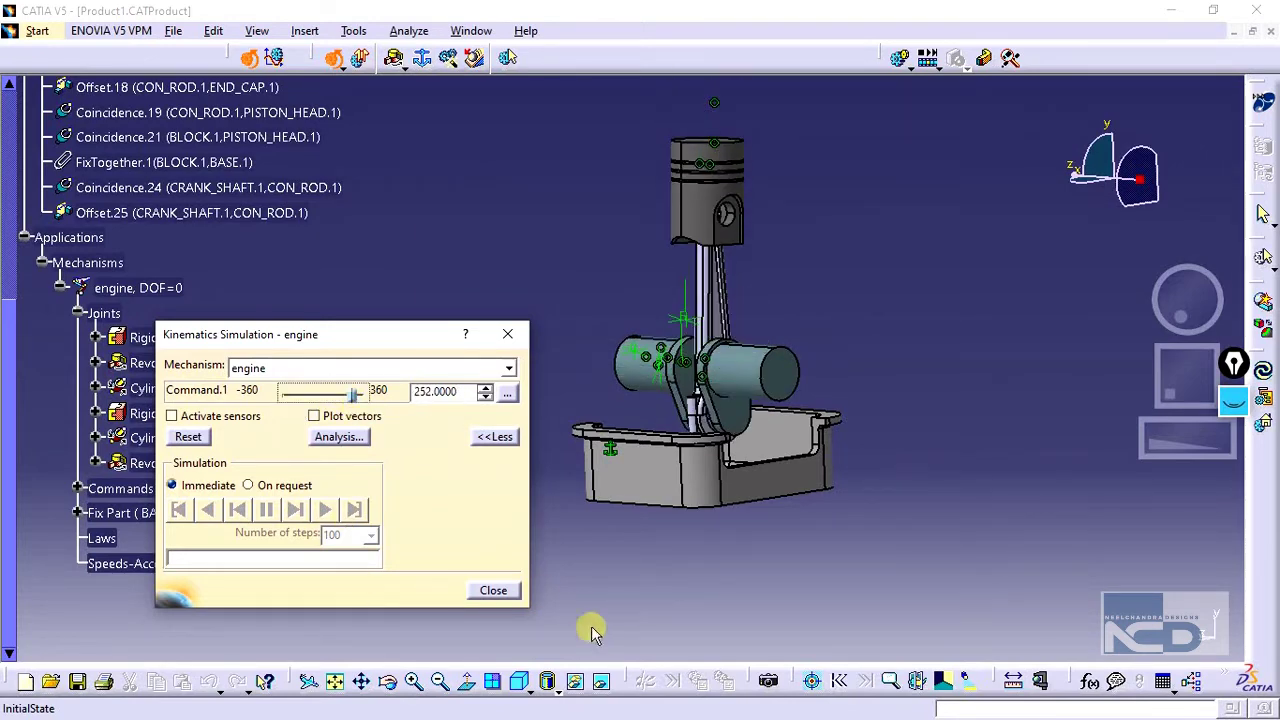
Bring the hidden block back into the visible space around the piston and con rod
{"action": "left_click", "coordinate": [599, 683]}
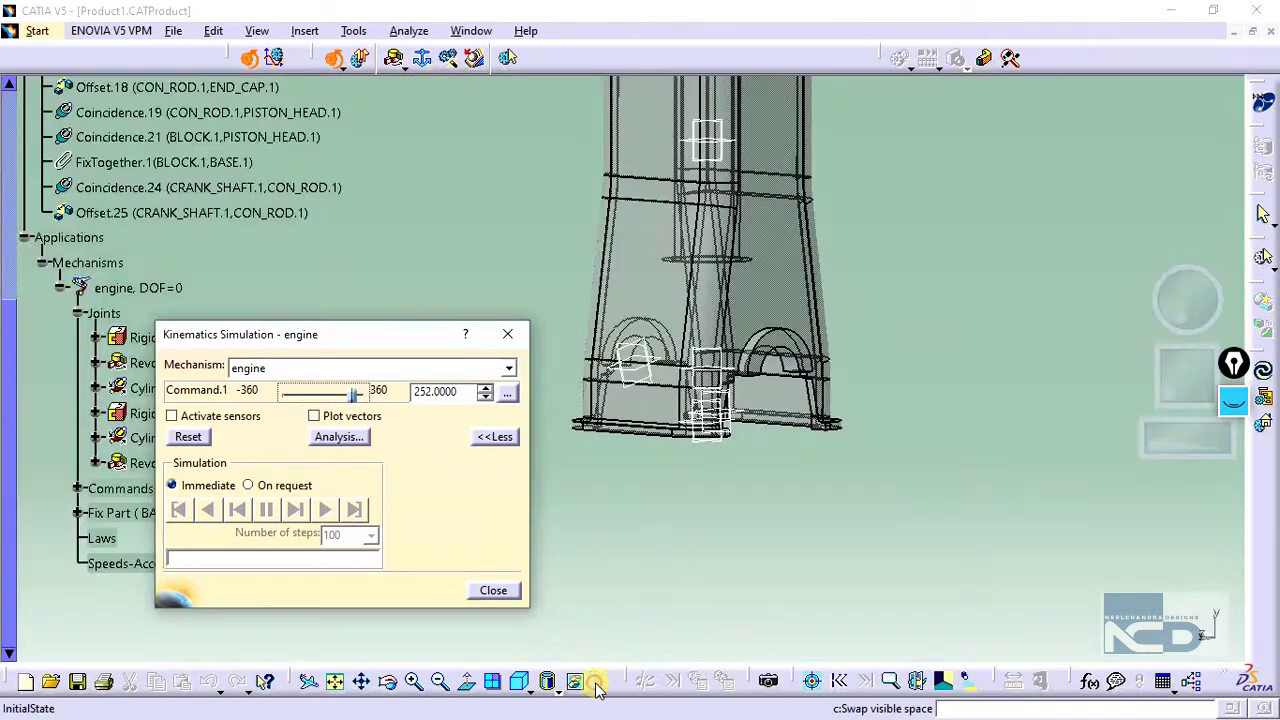
{"action": "left_click", "coordinate": [575, 681]}
{"action": "left_click", "coordinate": [781, 262]}
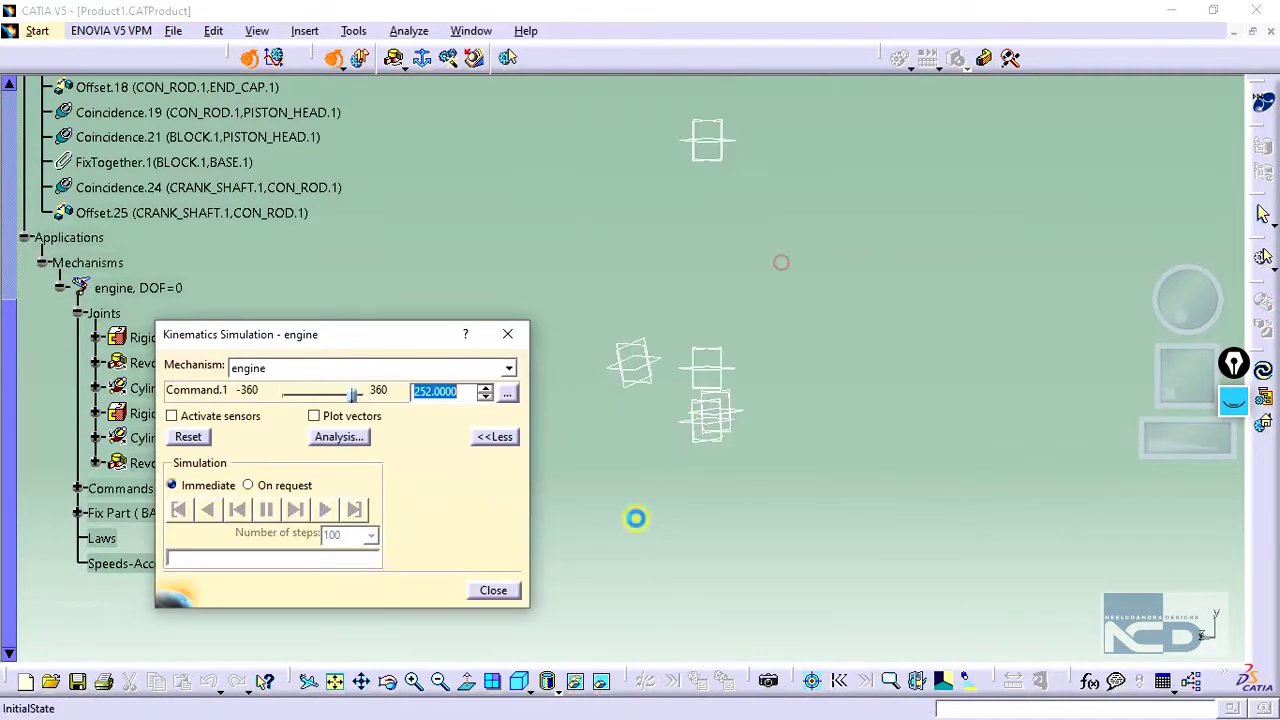
{"action": "left_click", "coordinate": [599, 681]}
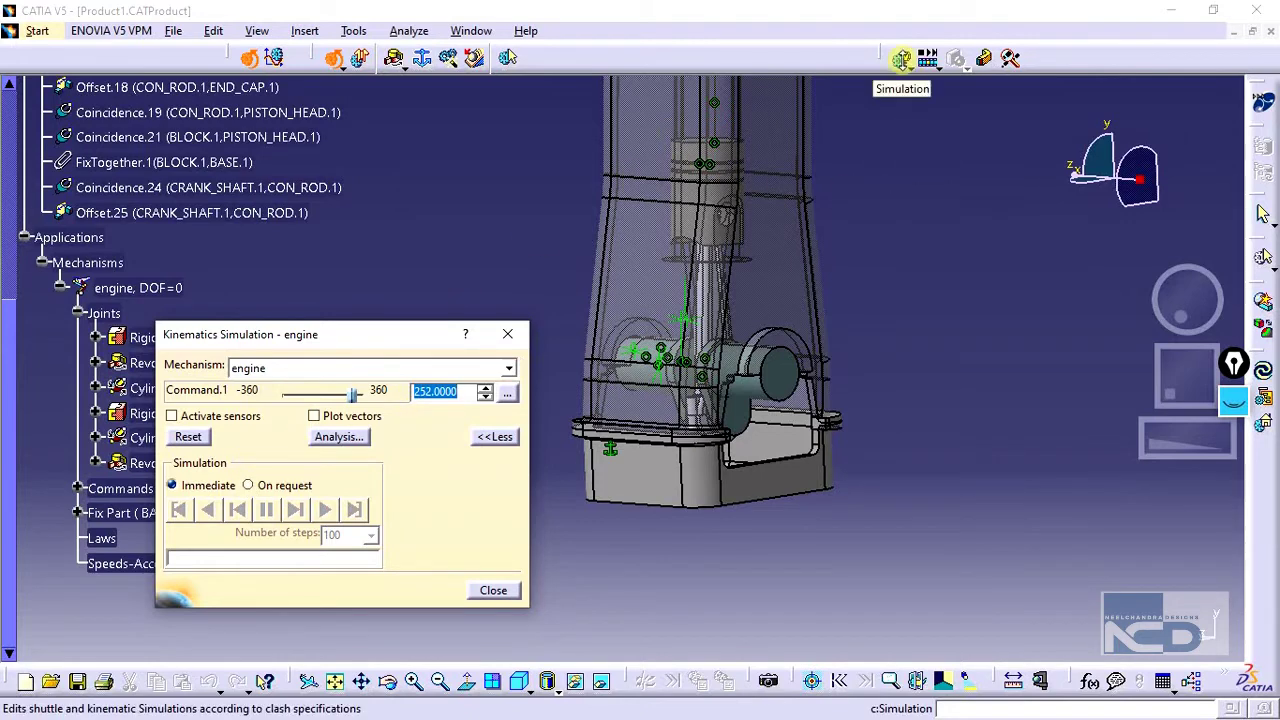
Close the kinematics simulation and review the block-crank shaft revolute joint's angle limits and the mechanism's command
{"action": "left_click", "coordinate": [493, 590]}
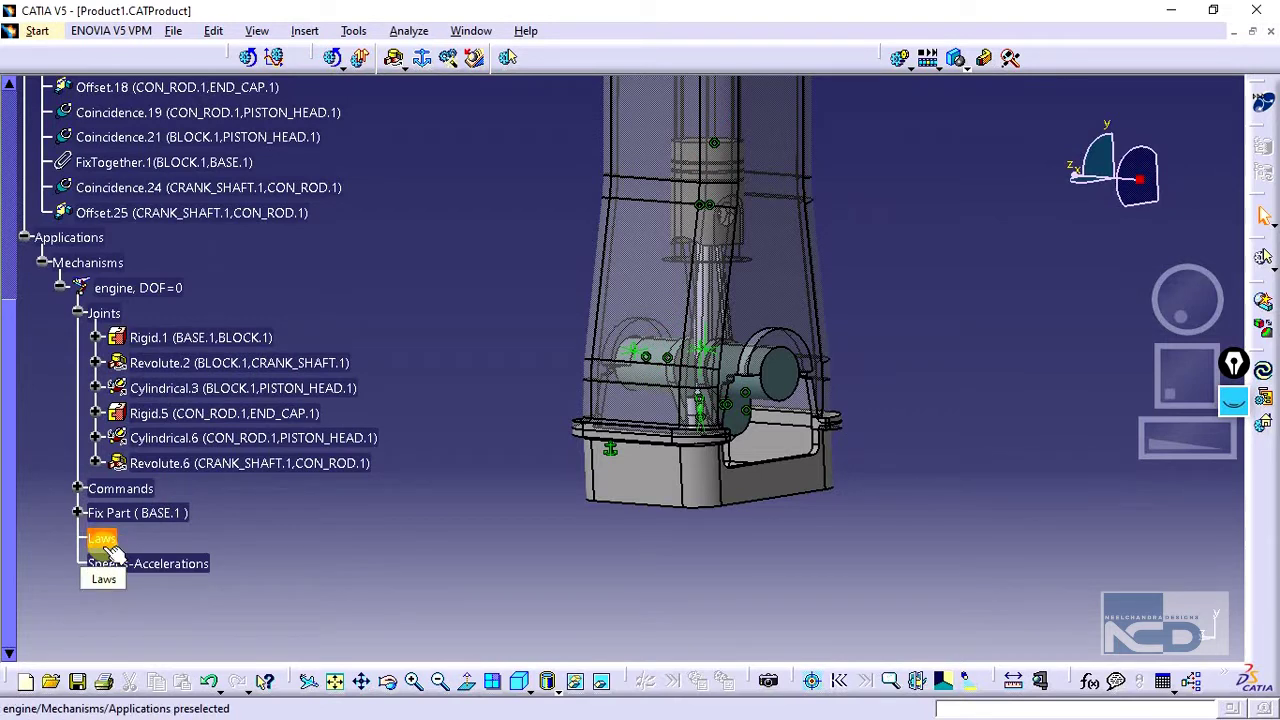
{"action": "double_click", "coordinate": [145, 364]}
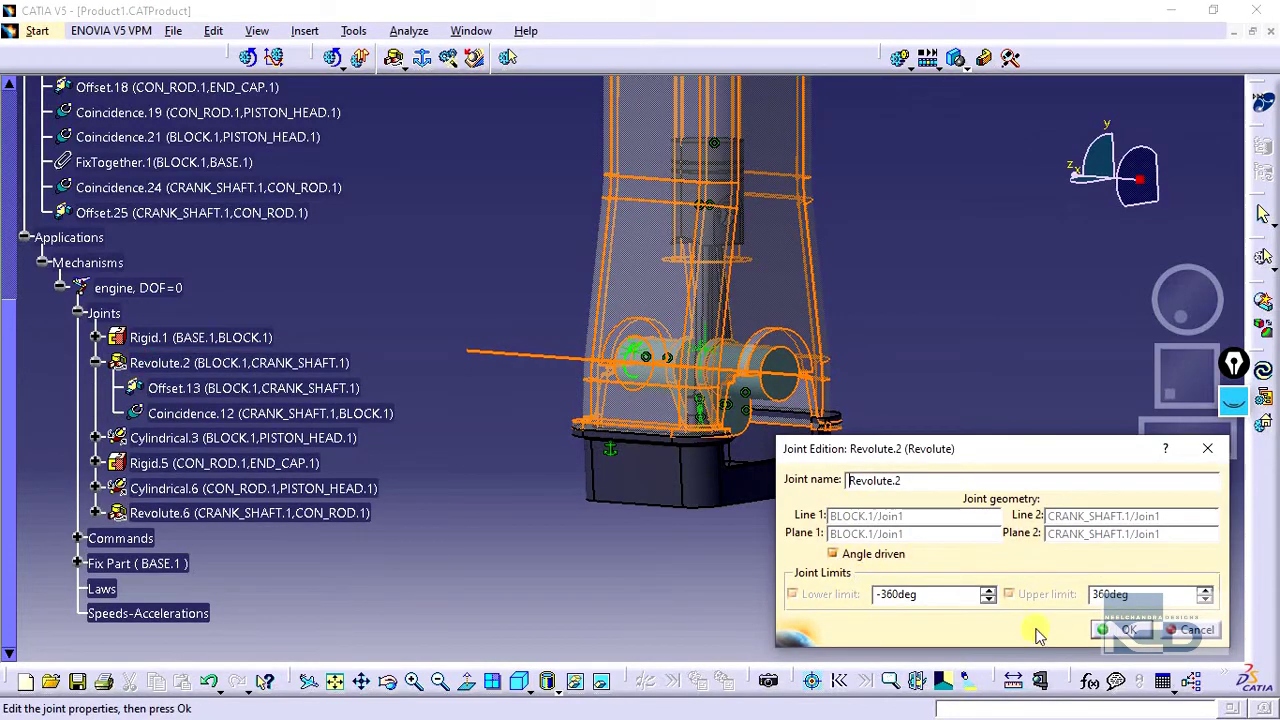
{"action": "left_click", "coordinate": [1122, 631]}
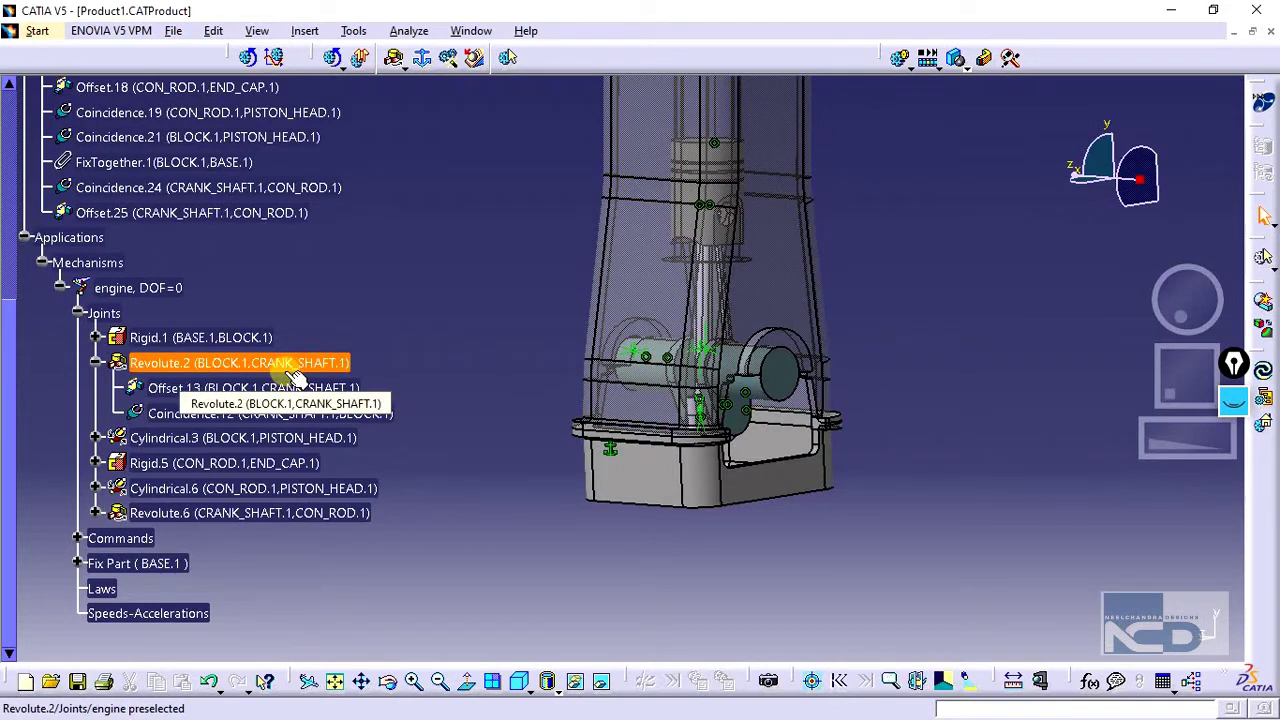
{"action": "left_click", "coordinate": [95, 362]}
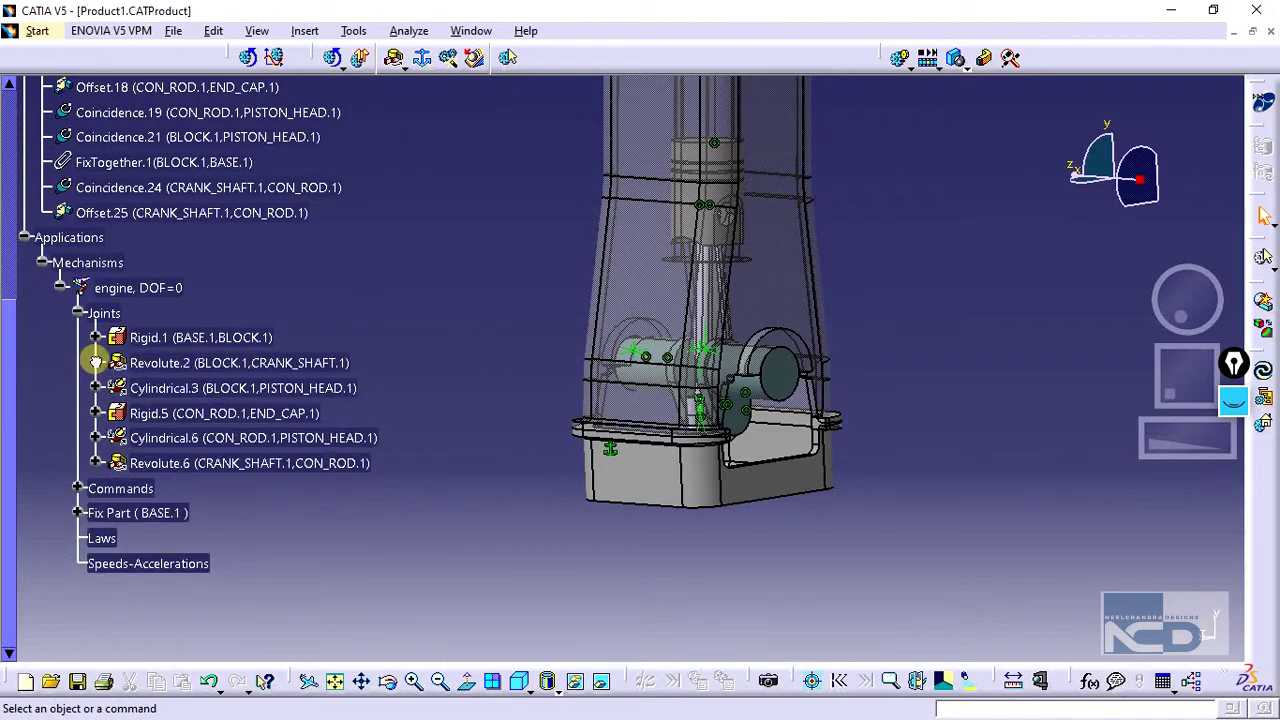
{"action": "left_click", "coordinate": [78, 488]}
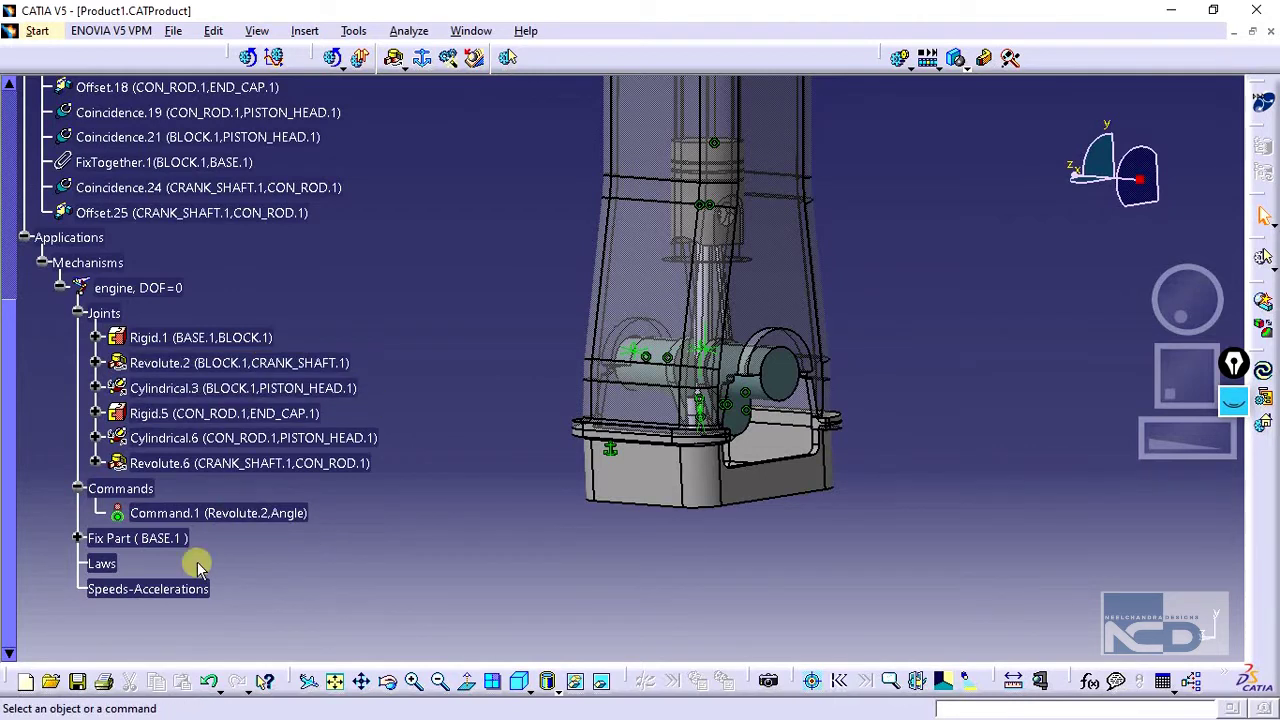
{"action": "left_click", "coordinate": [385, 538]}
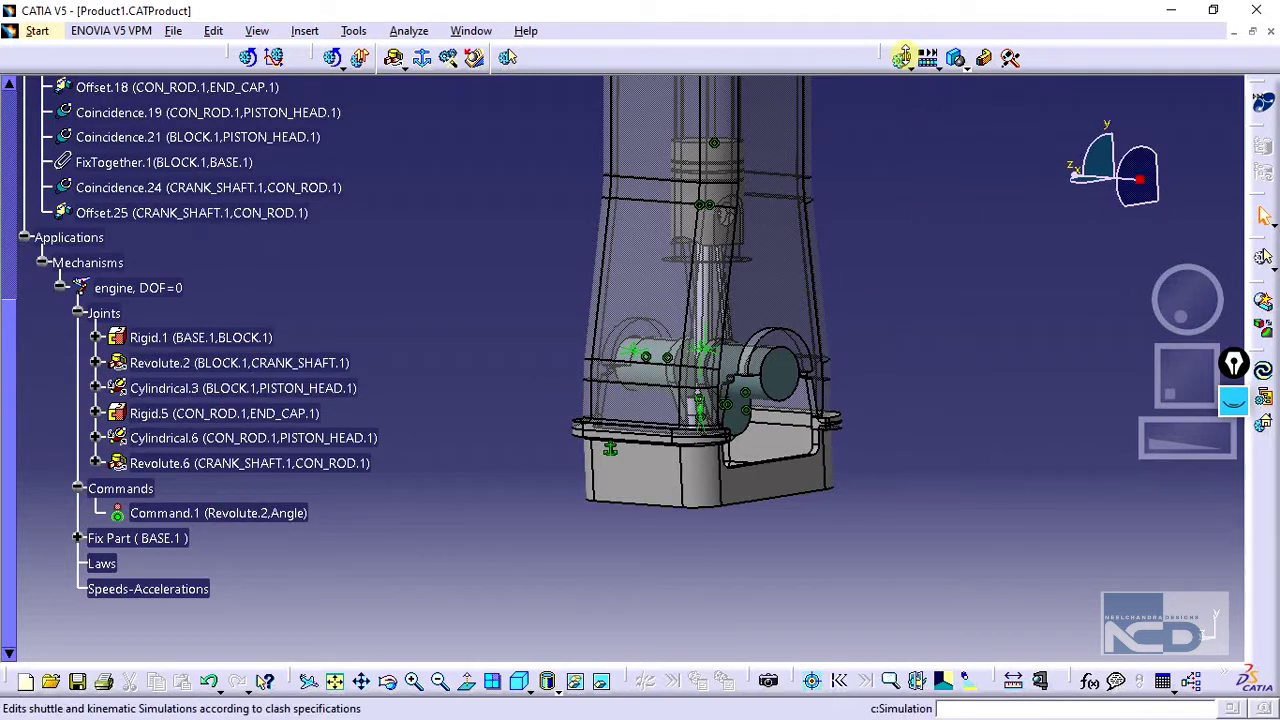
Create a new simulation that uses the engine mechanism as its simulation object
{"action": "left_click", "coordinate": [899, 58]}
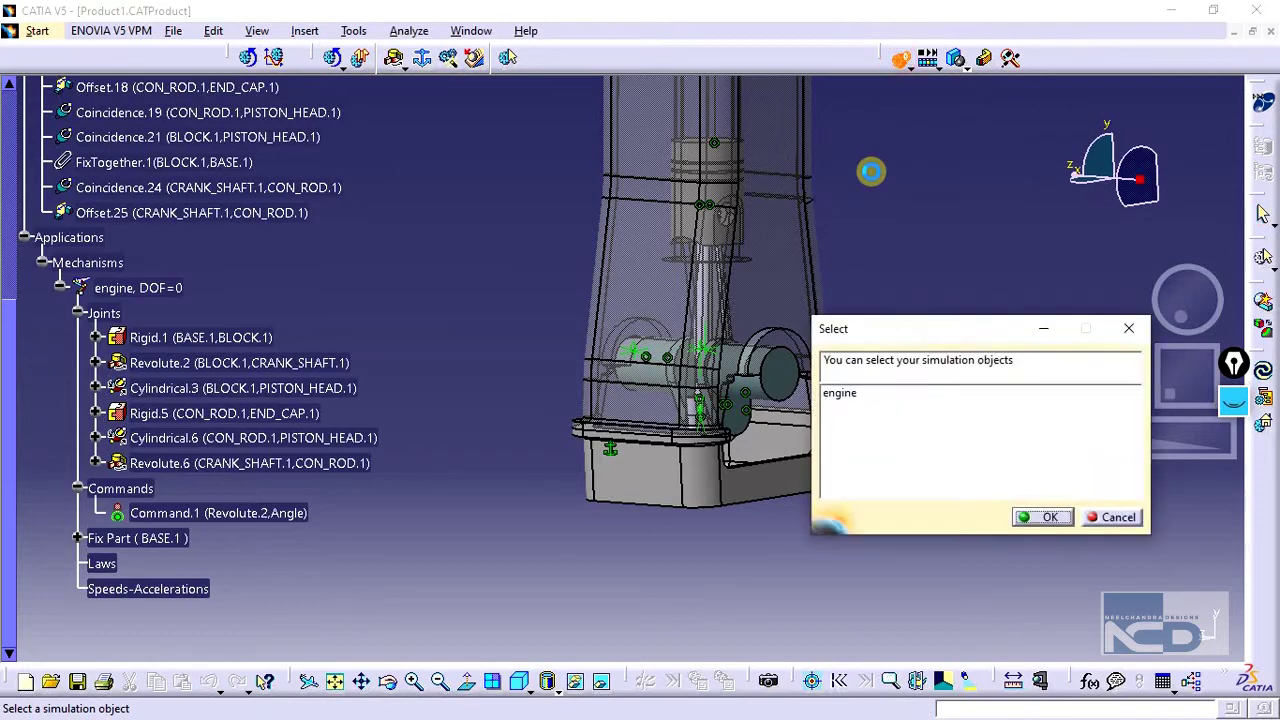
{"action": "left_click", "coordinate": [838, 392]}
{"action": "left_click", "coordinate": [1050, 517]}
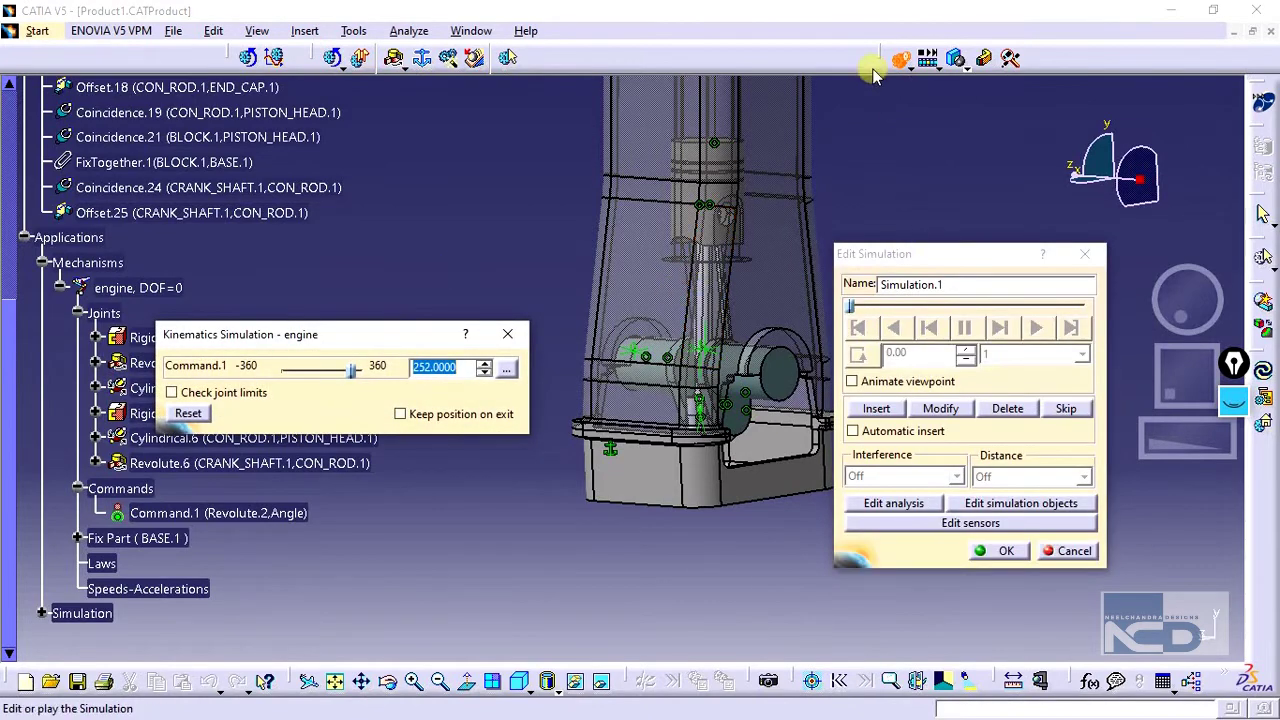
{"action": "left_click_drag", "start_coordinate": [880, 55], "coordinate": [915, 103]}
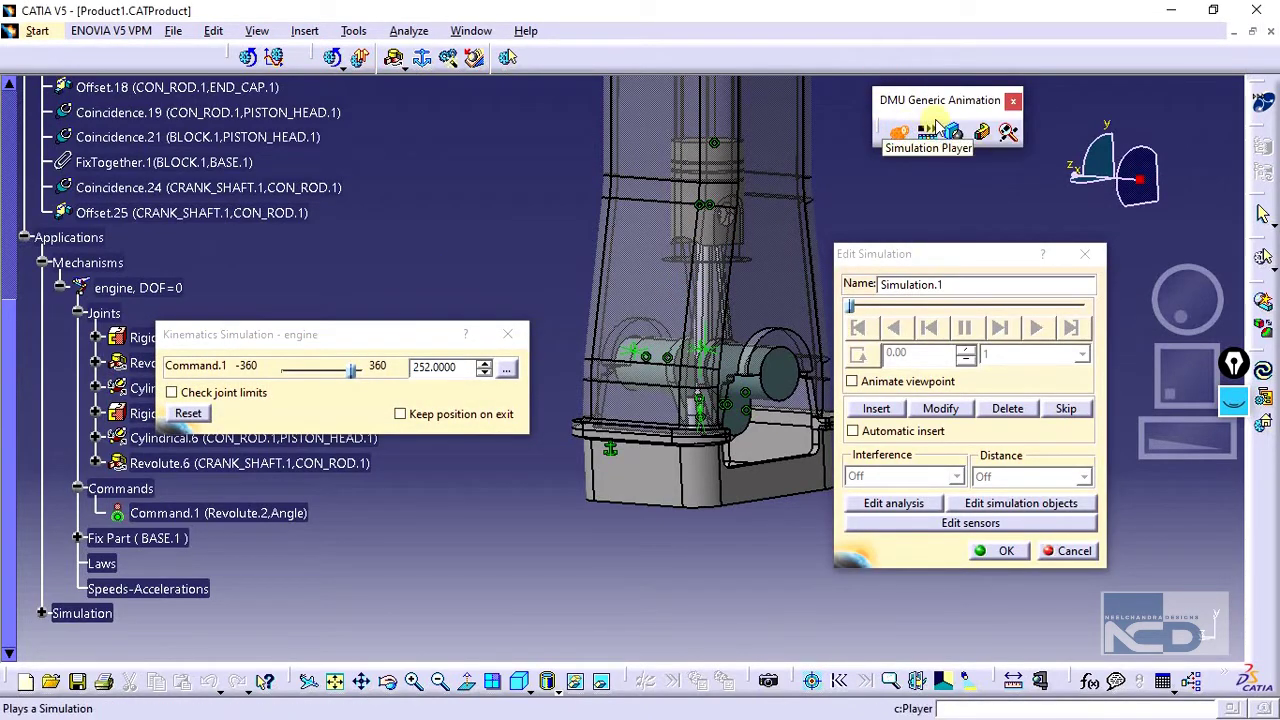
{"action": "left_click_drag", "start_coordinate": [940, 100], "coordinate": [935, 52]}
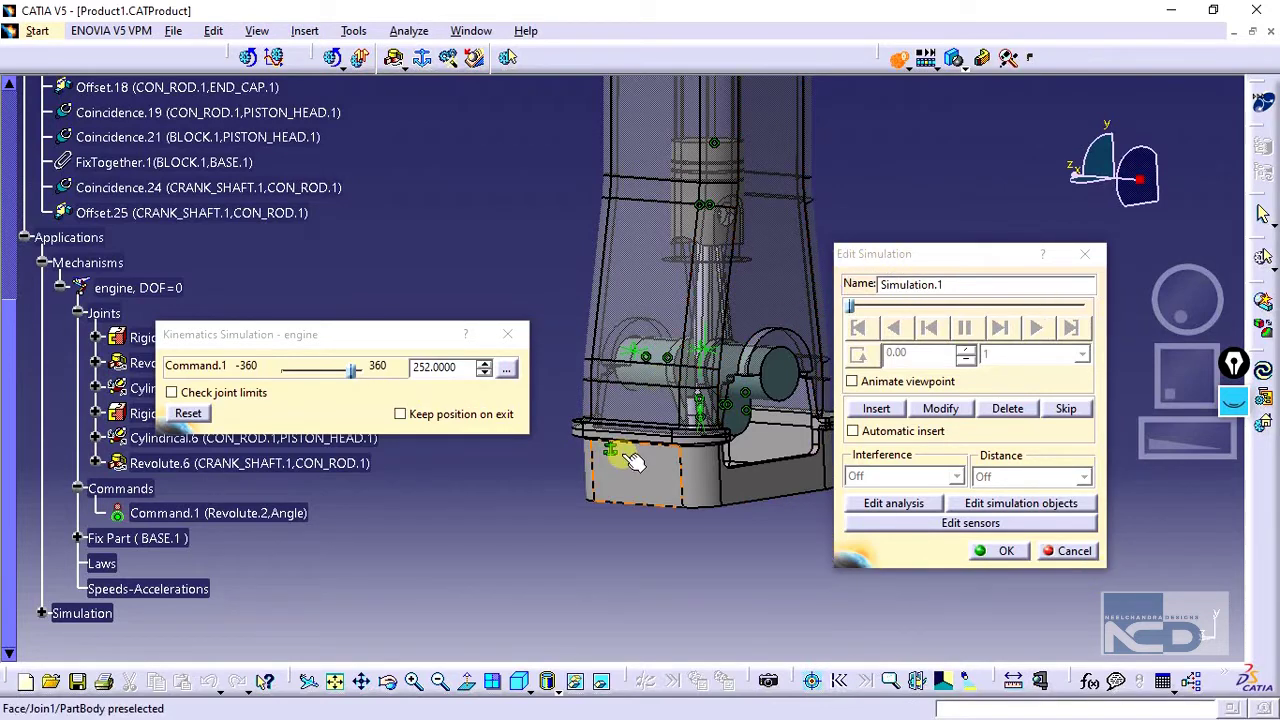
Drive the crank shaft angle command to -360, insert that position into the simulation and set the interpolation step to 0.02
{"action": "left_click_drag", "start_coordinate": [350, 372], "coordinate": [282, 369]}
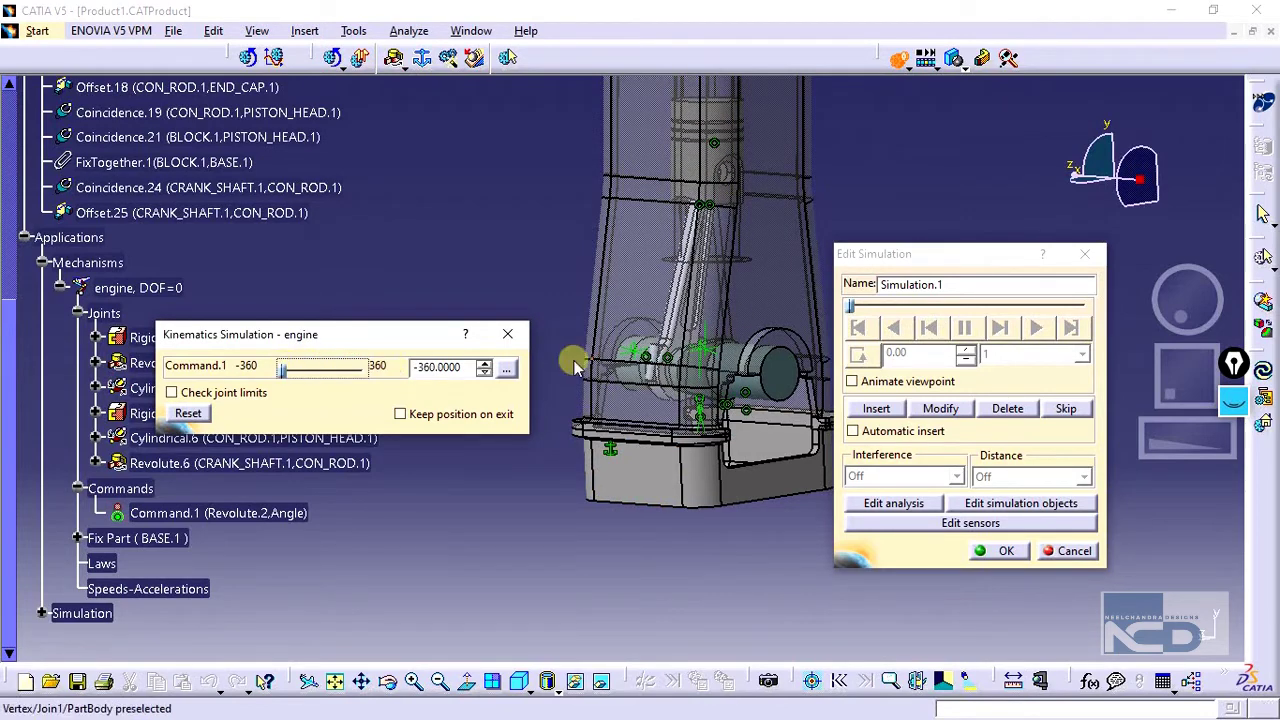
{"action": "left_click", "coordinate": [862, 410]}
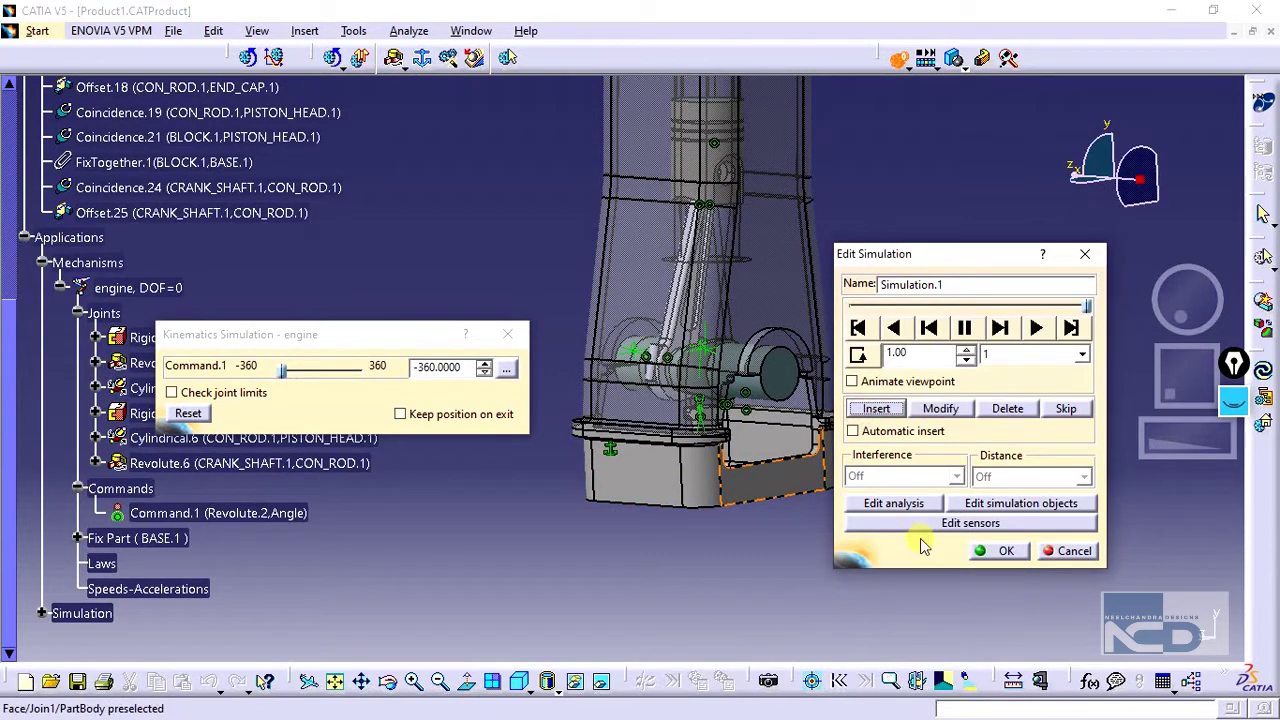
{"action": "left_click", "coordinate": [1081, 357]}
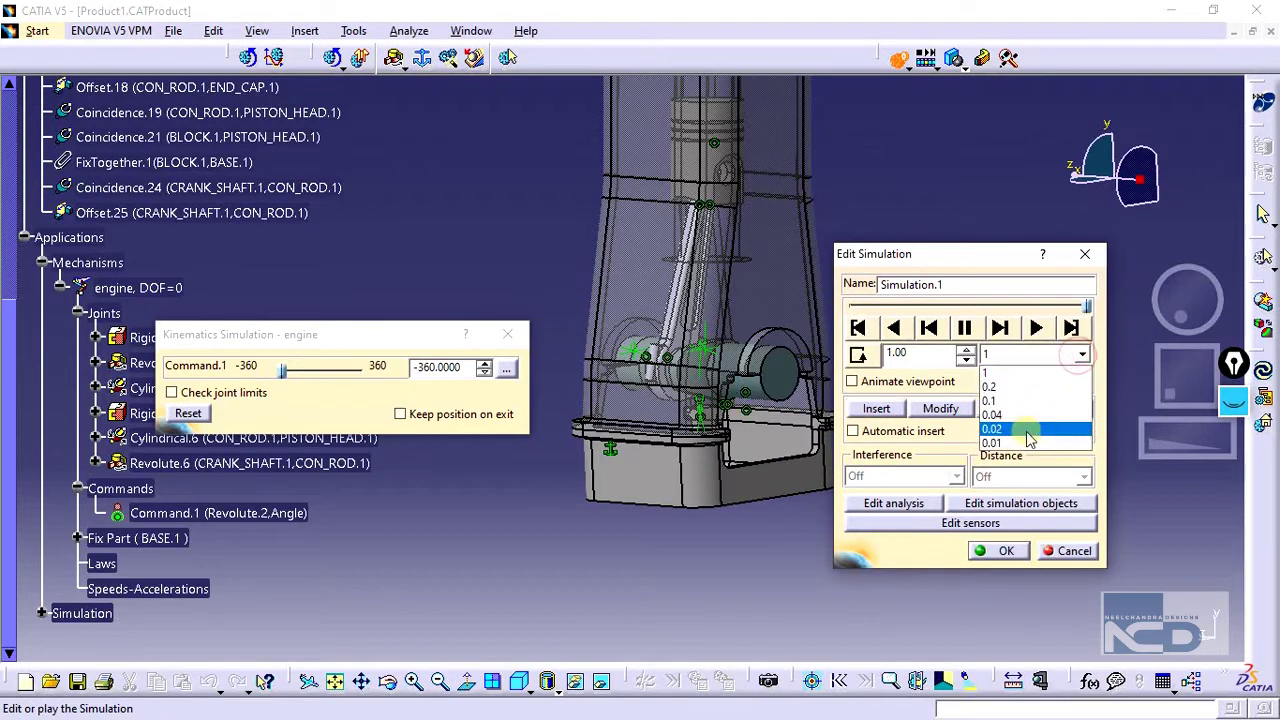
{"action": "left_click", "coordinate": [1026, 431]}
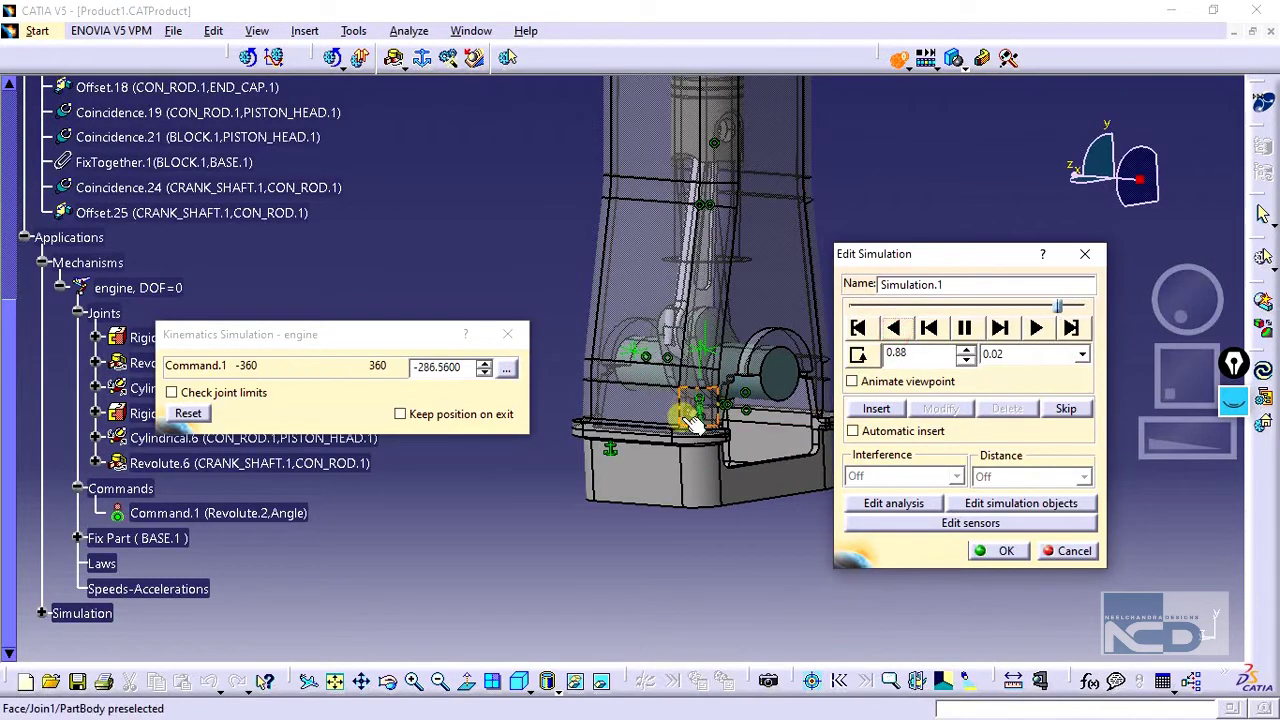
Play the simulation backward from its end to check the piston and crank shaft motion
{"action": "middle_click_drag", "start_coordinate": [682, 419], "coordinate": [660, 509]}
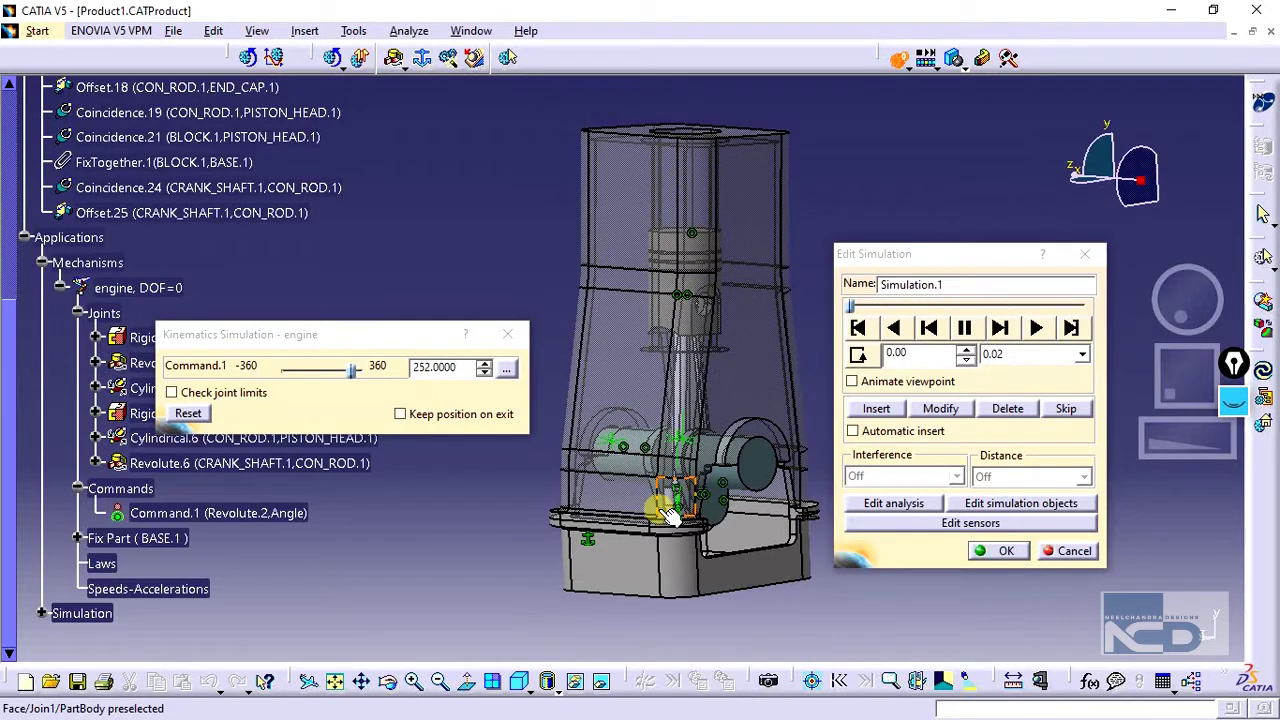
{"action": "left_click", "coordinate": [966, 357]}
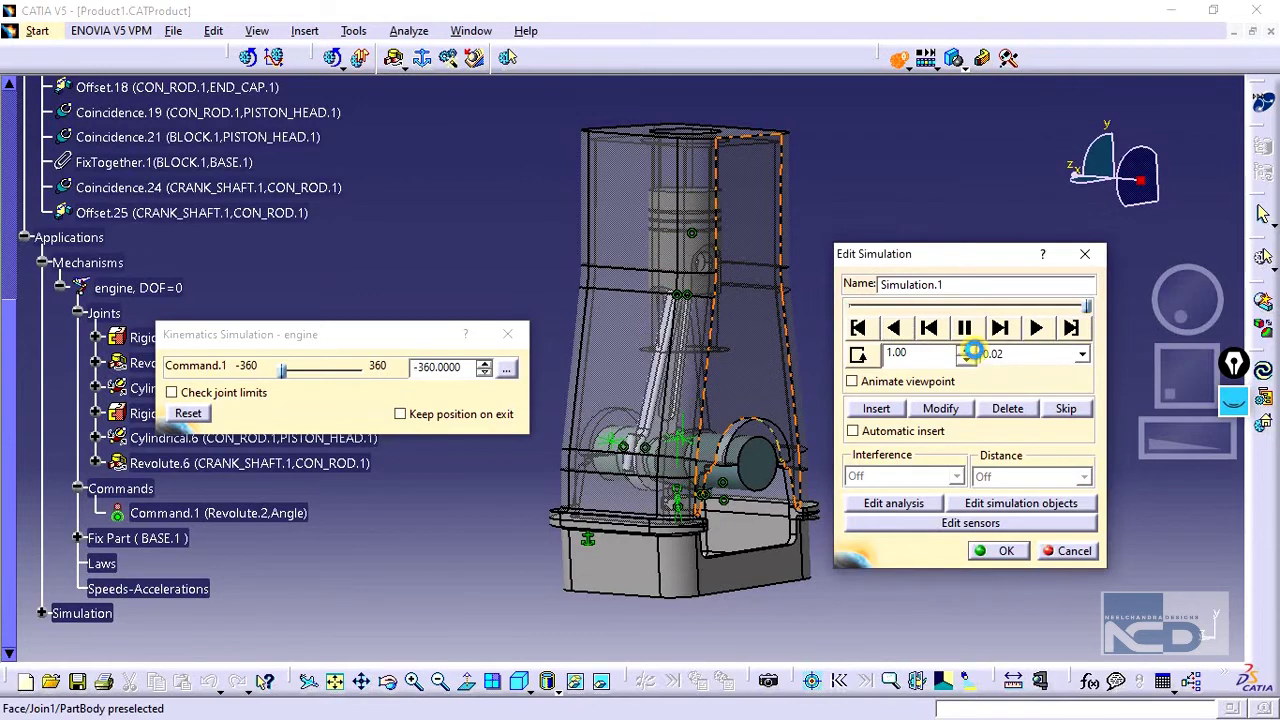
{"action": "left_click", "coordinate": [897, 328]}
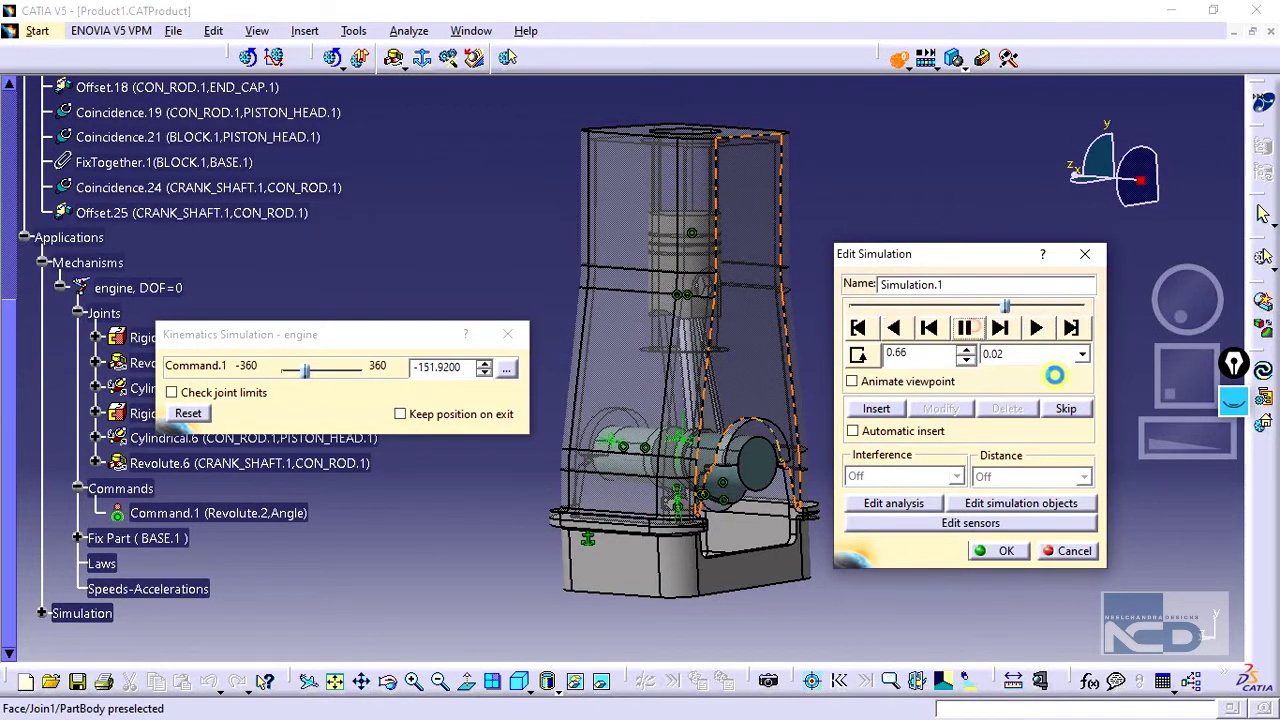
Set the simulation's interpolation step to 0.04 and play it backward again
{"action": "left_click", "coordinate": [1082, 354]}
{"action": "left_click", "coordinate": [1008, 408]}
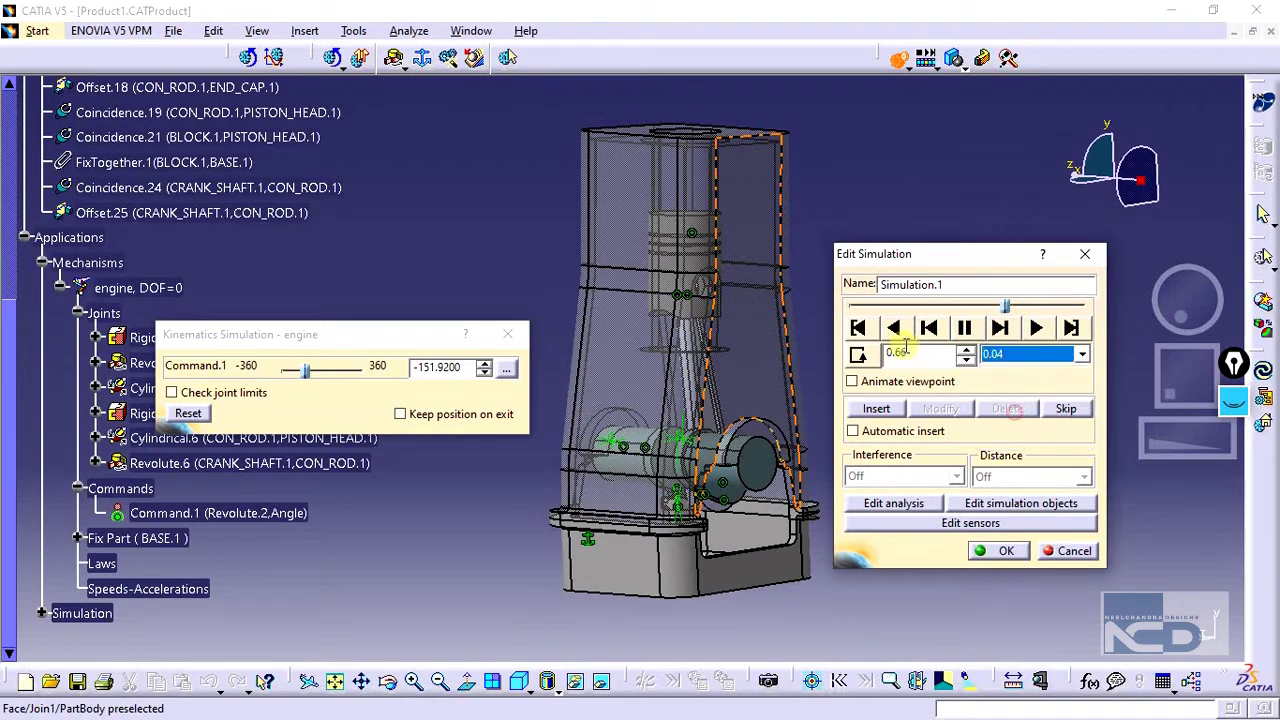
{"action": "left_click", "coordinate": [894, 328]}
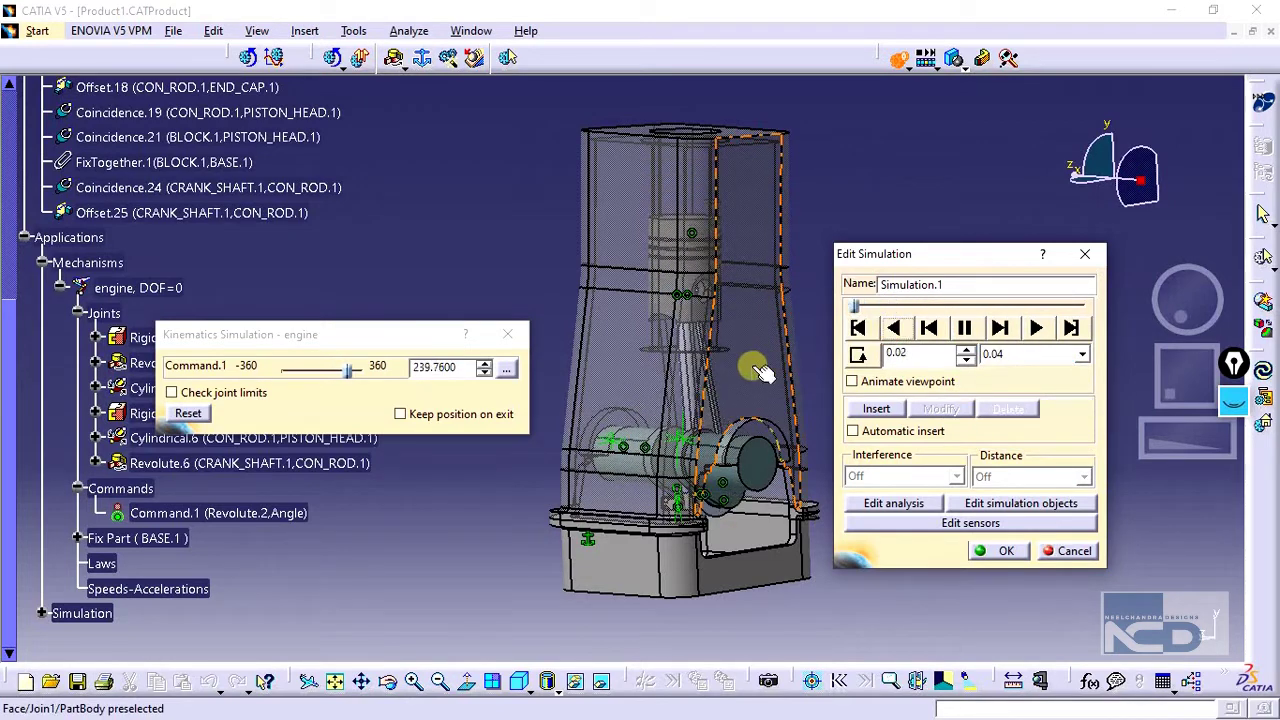
Play the engine simulation forward in loop mode, check the motion from an oblique view above the block, and pause it
{"action": "middle_click_drag", "start_coordinate": [605, 340], "coordinate": [690, 415]}
{"action": "left_click", "coordinate": [1037, 332]}
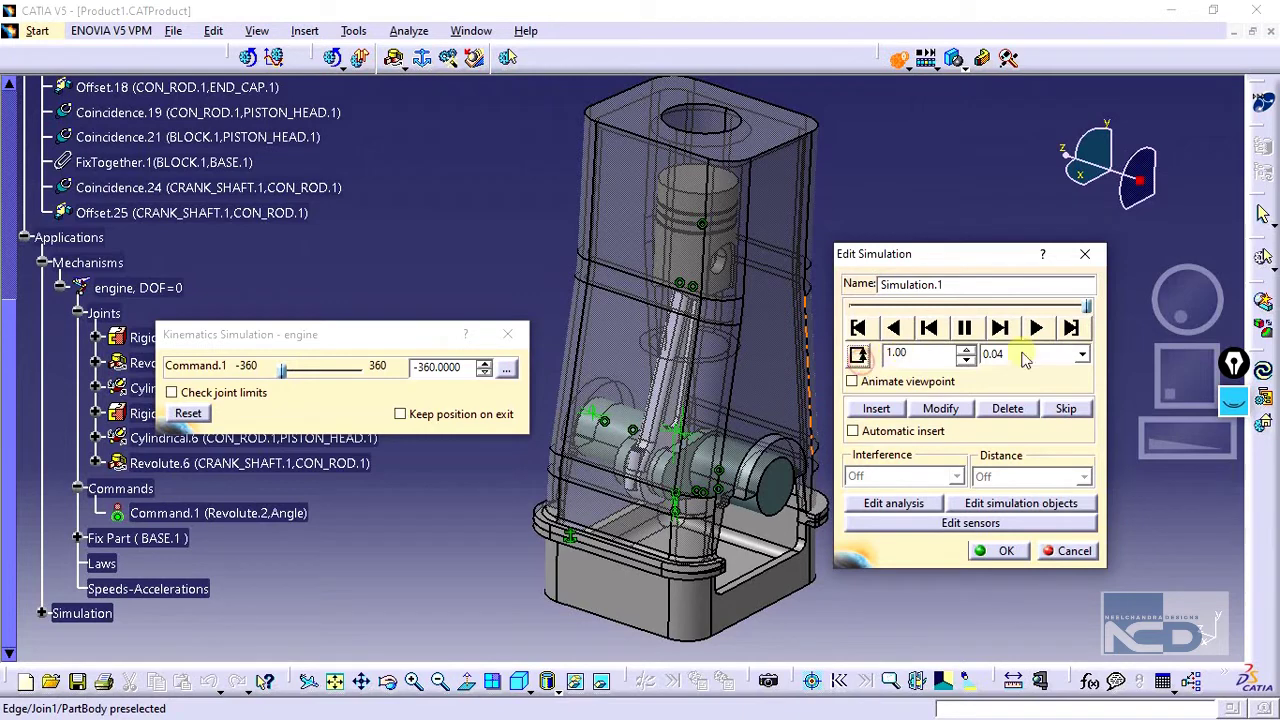
{"action": "left_click", "coordinate": [1036, 330]}
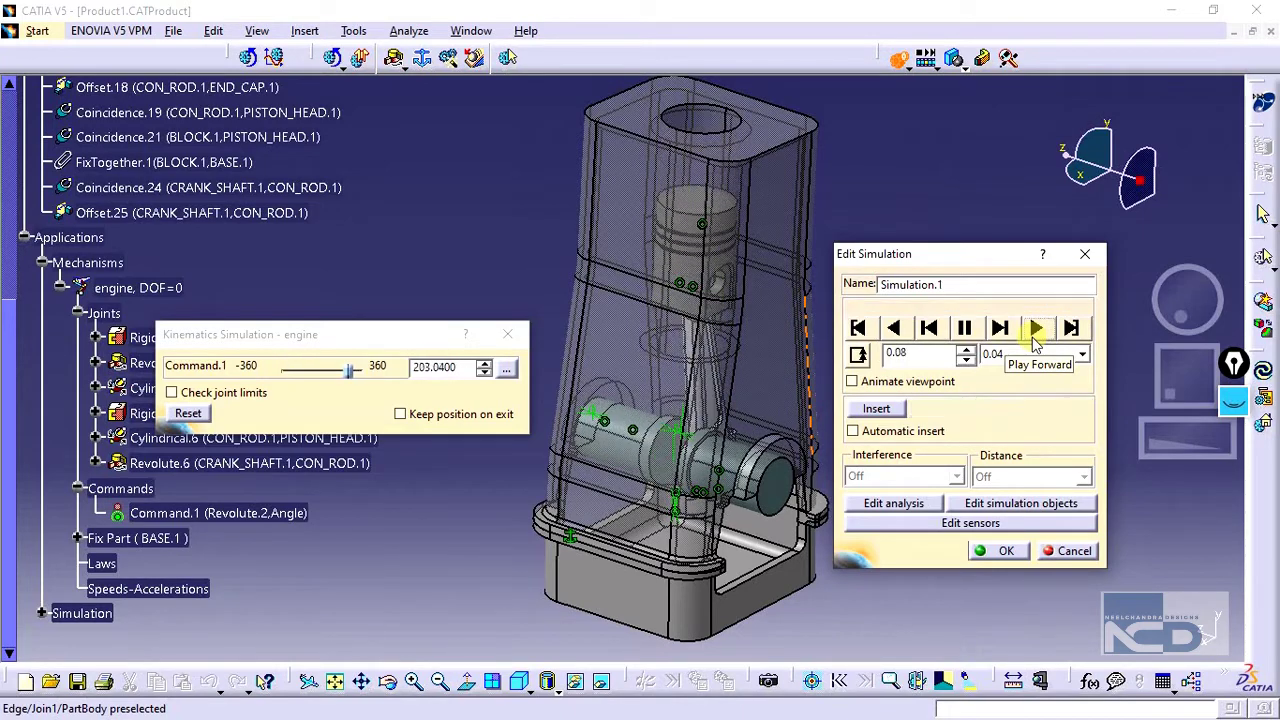
{"action": "left_click", "coordinate": [1036, 330]}
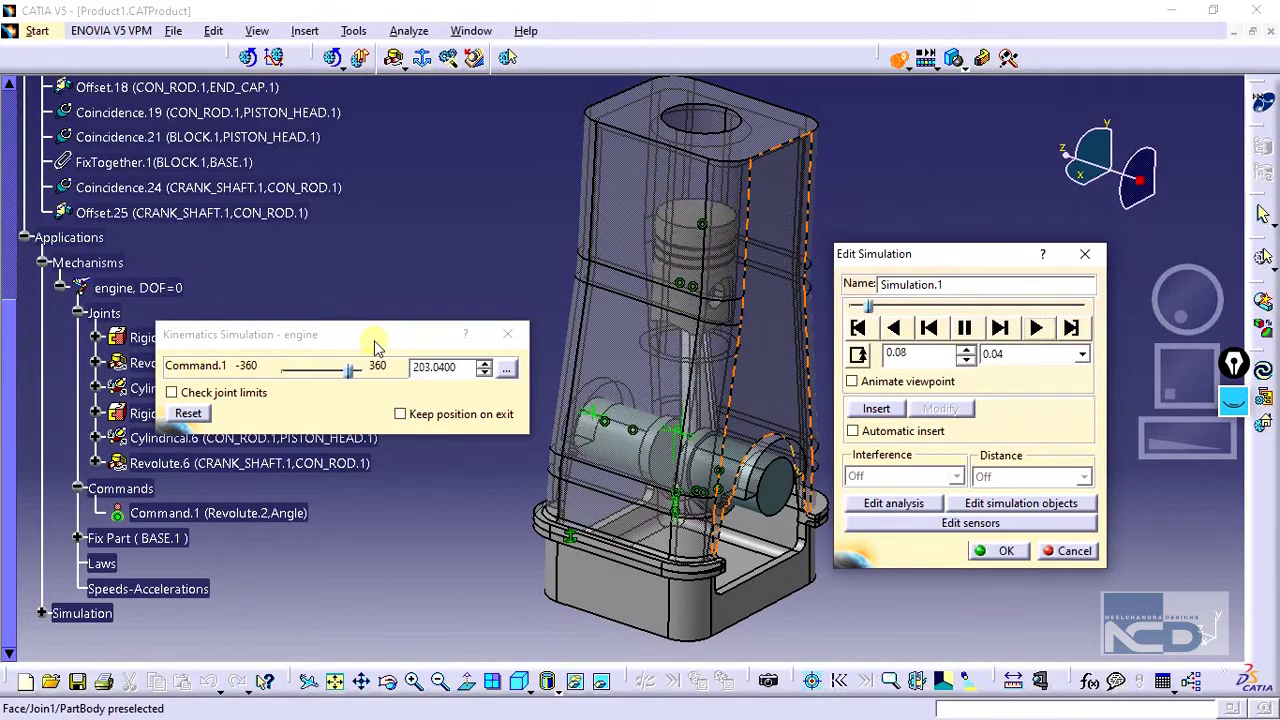
{"action": "left_click_drag", "start_coordinate": [374, 340], "coordinate": [454, 478]}
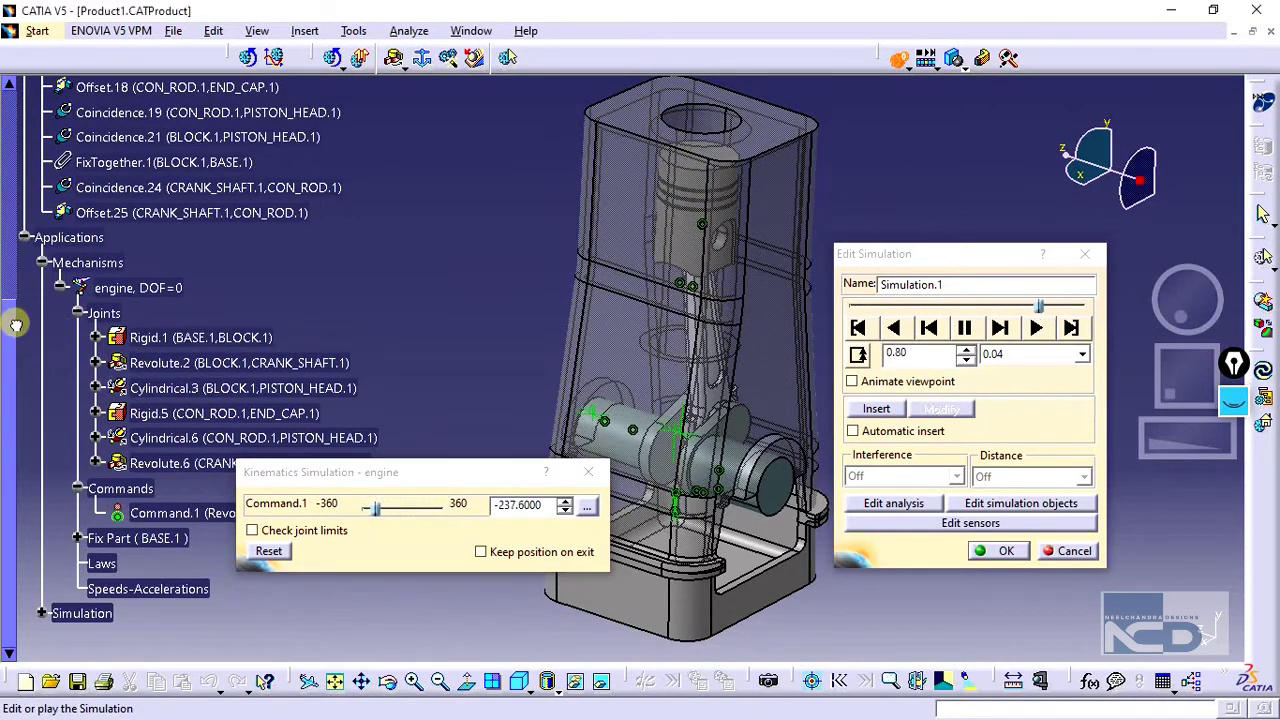
{"action": "left_click_drag", "start_coordinate": [12, 320], "coordinate": [20, 202]}
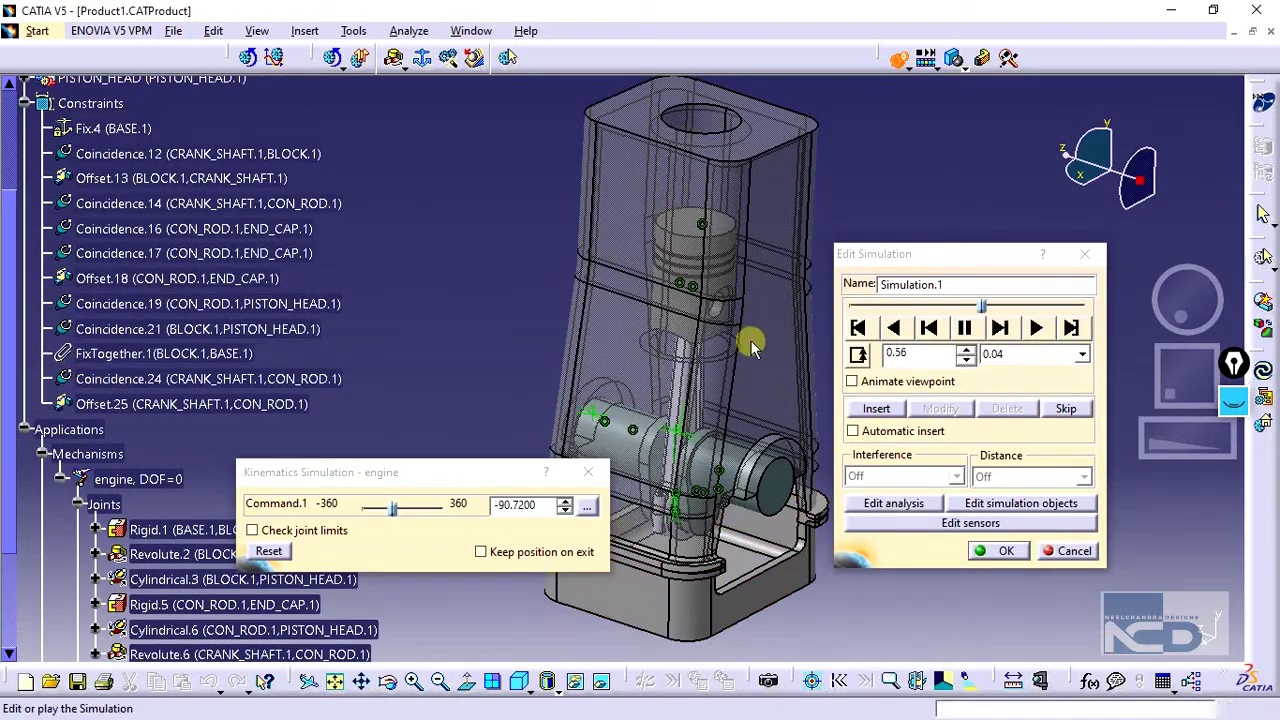
{"action": "left_click", "coordinate": [965, 327]}
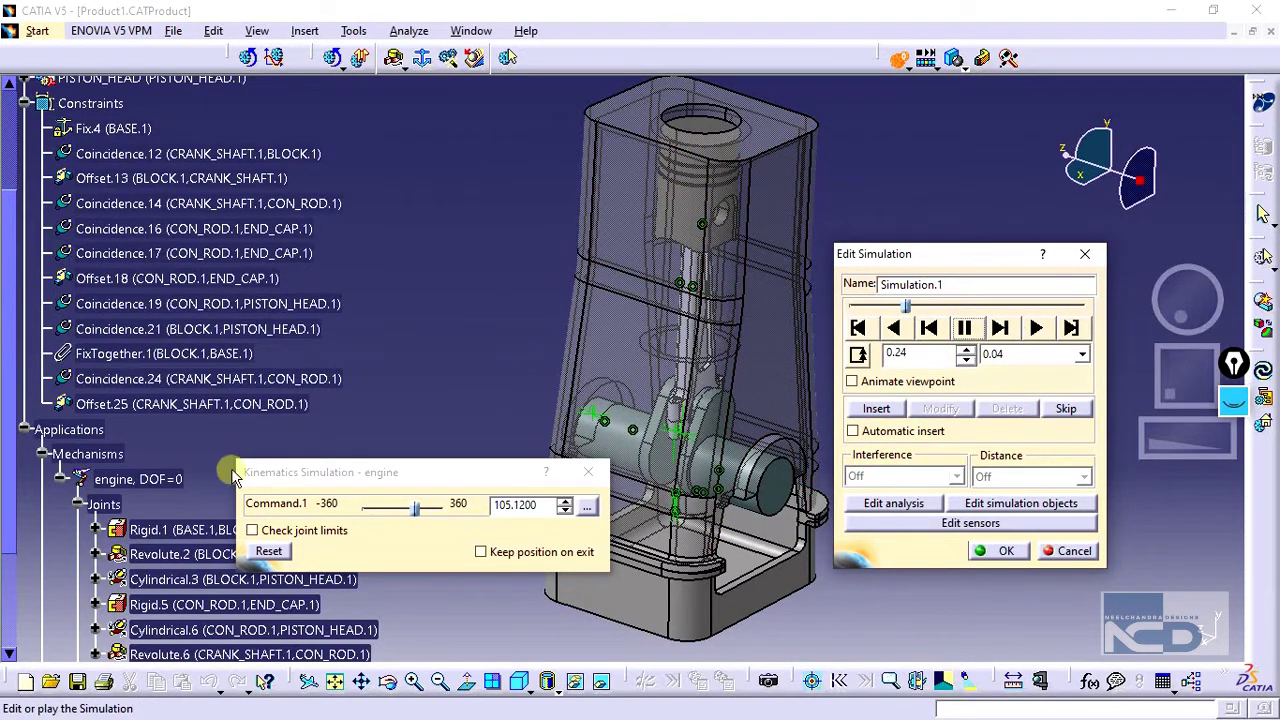
Review the mechanism's joints and command in the specification tree and accept the engine simulation
{"action": "scroll", "coordinate": [130, 475], "scroll_direction": "down", "scroll_amount": 1}
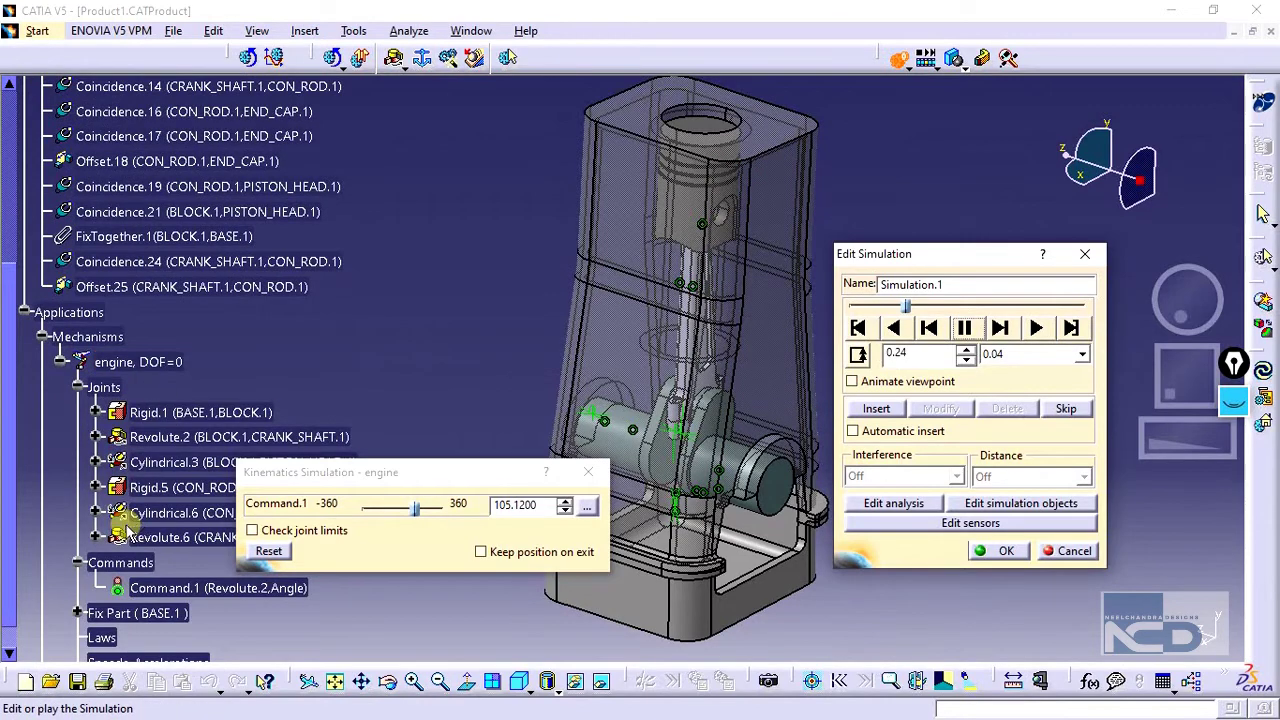
{"action": "scroll", "coordinate": [150, 575], "scroll_direction": "down", "scroll_amount": 2}
{"action": "scroll", "coordinate": [155, 578], "scroll_direction": "up", "scroll_amount": 2}
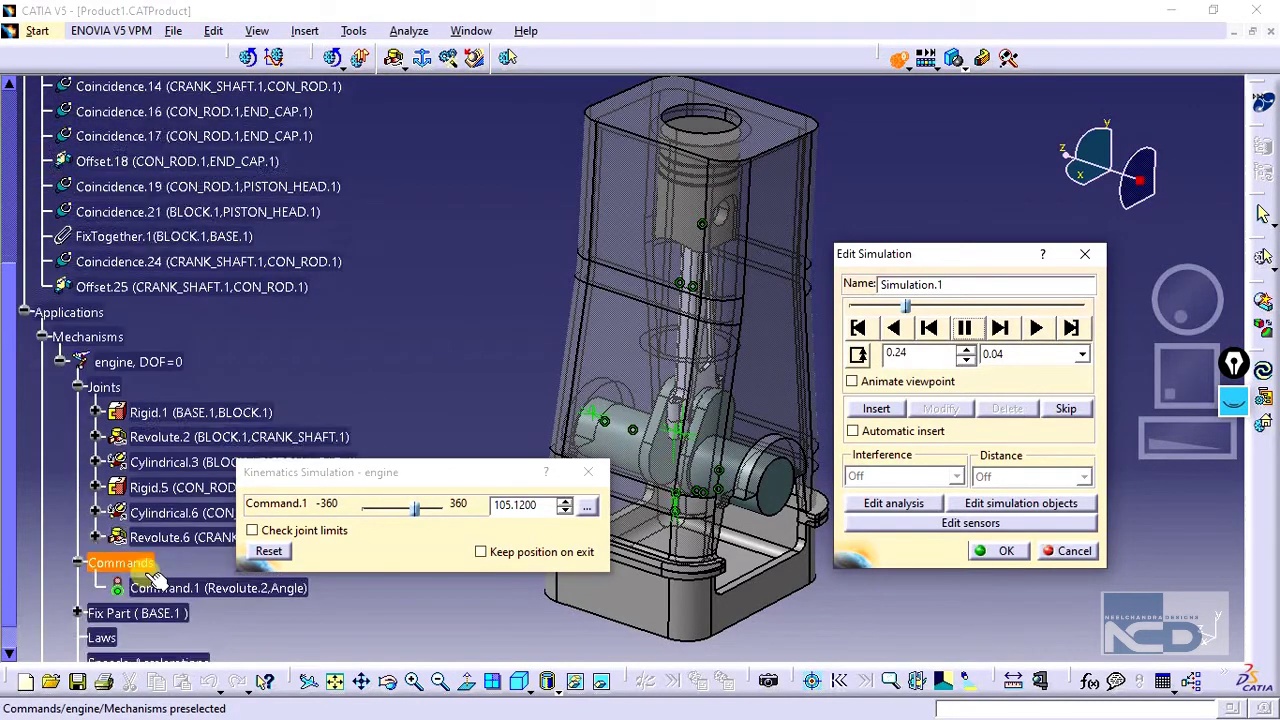
{"action": "scroll", "coordinate": [160, 575], "scroll_direction": "down", "scroll_amount": 1}
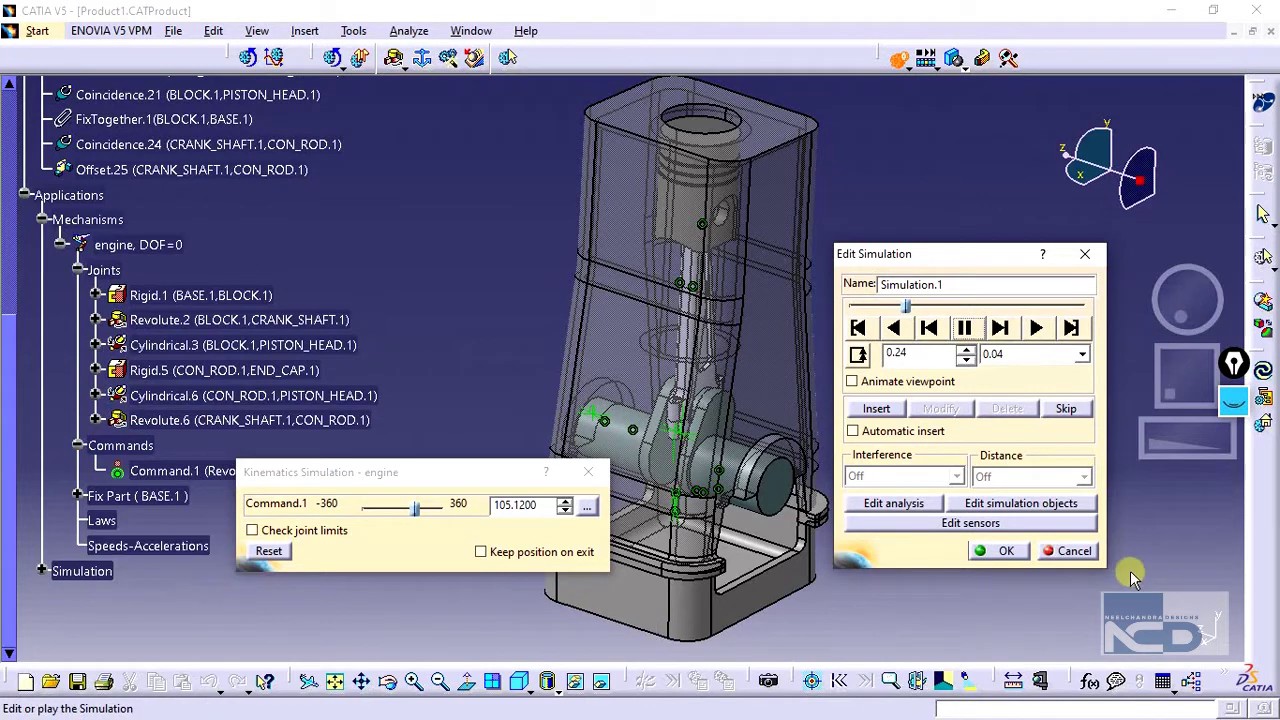
{"action": "left_click", "coordinate": [993, 551]}
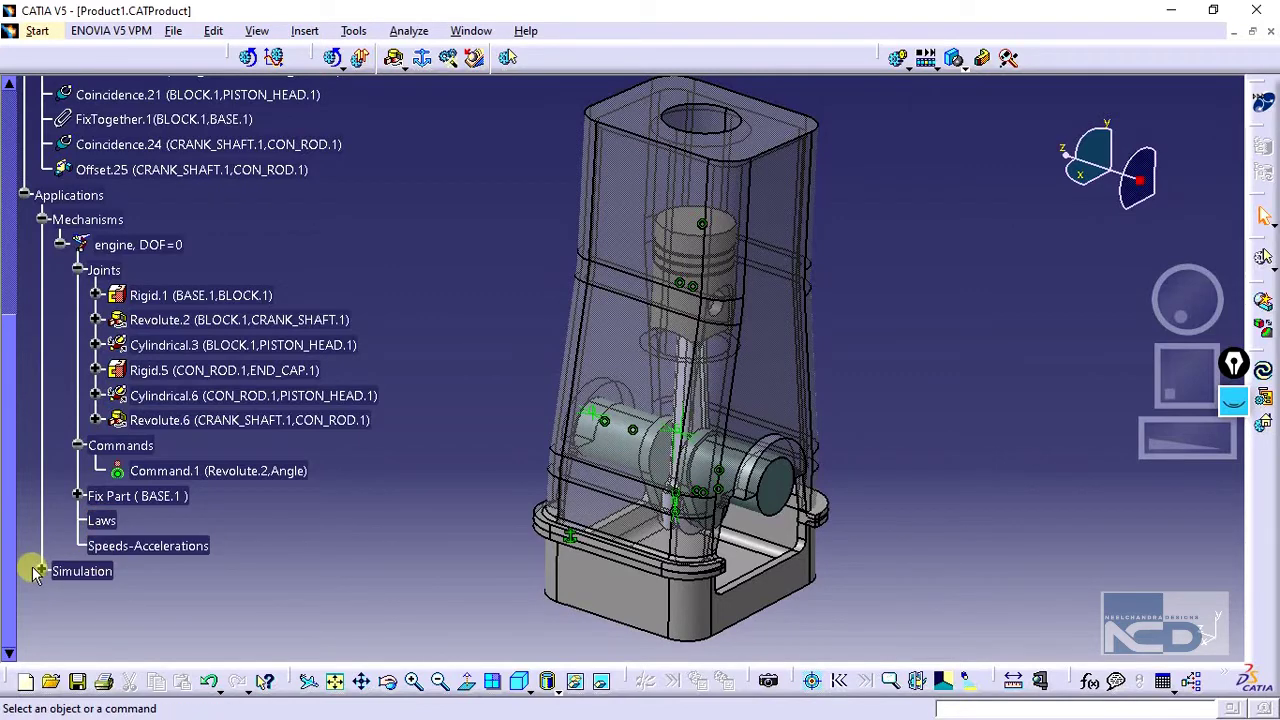
Expand the recorded simulation in the specification tree down to the contents of its engine mechanism
{"action": "left_click", "coordinate": [42, 574]}
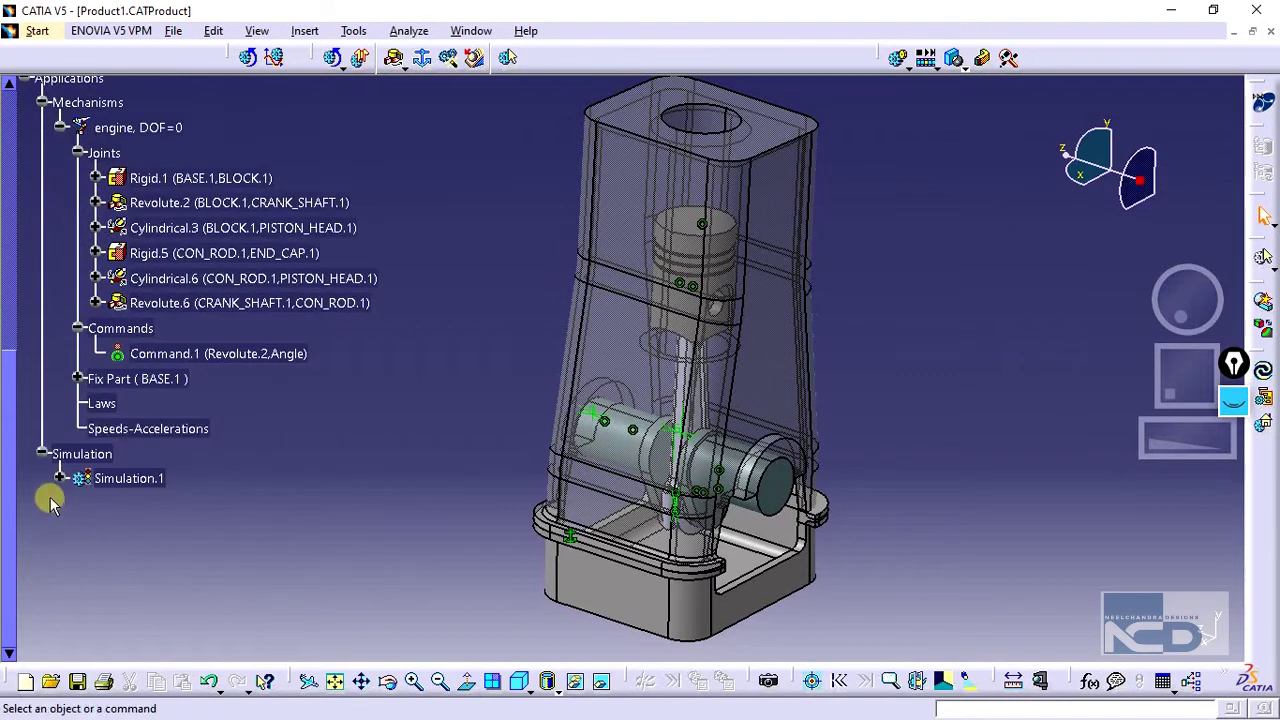
{"action": "left_click", "coordinate": [60, 478]}
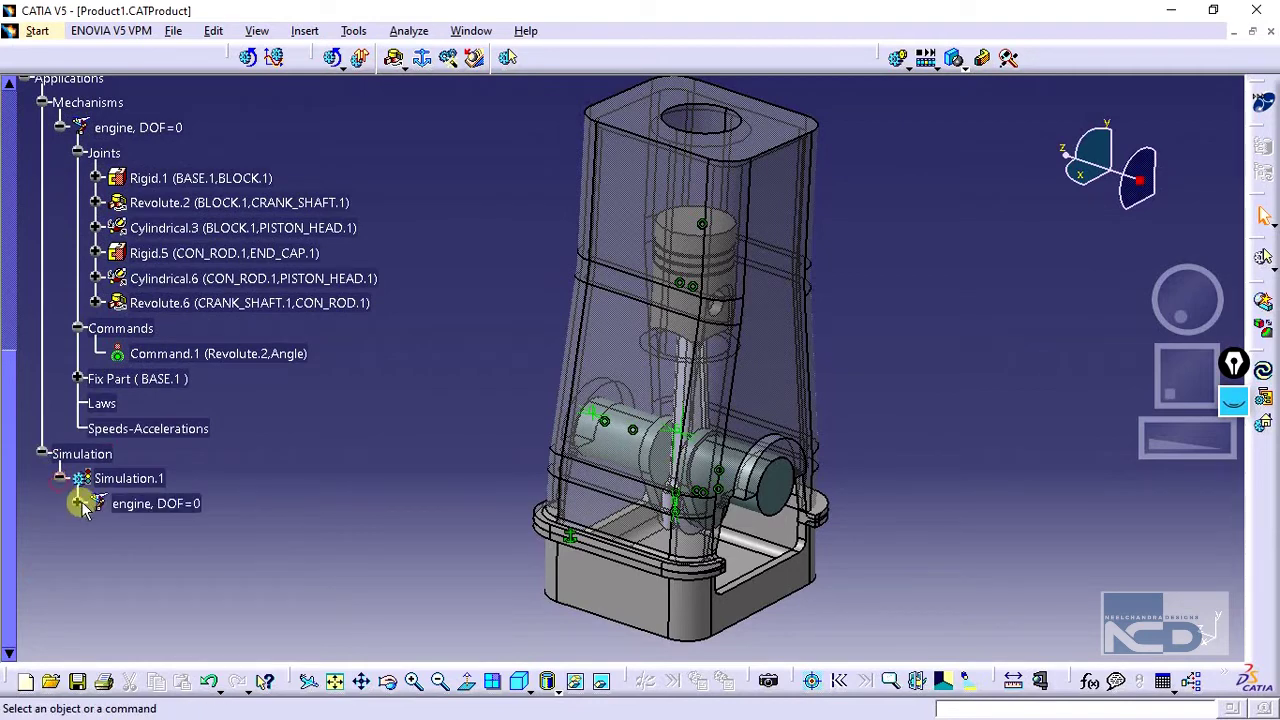
{"action": "left_click", "coordinate": [77, 504]}
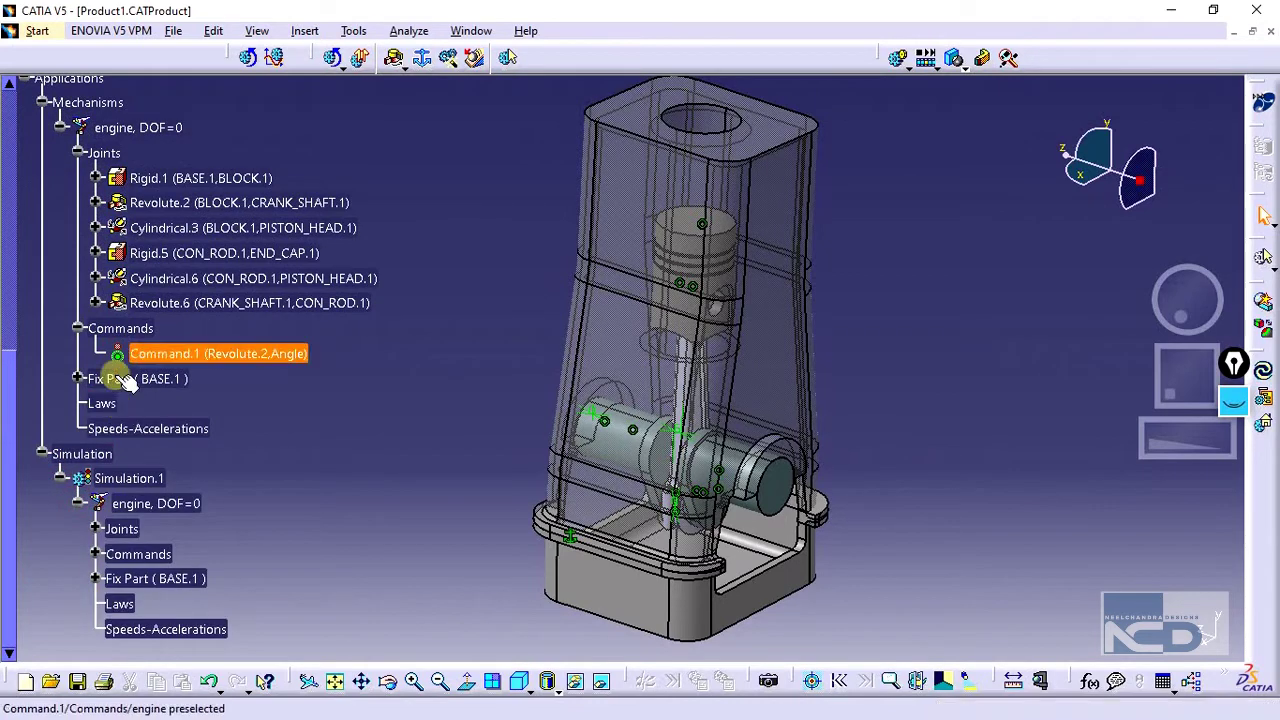
{"action": "left_click", "coordinate": [159, 622]}
{"action": "double_click", "coordinate": [159, 622]}
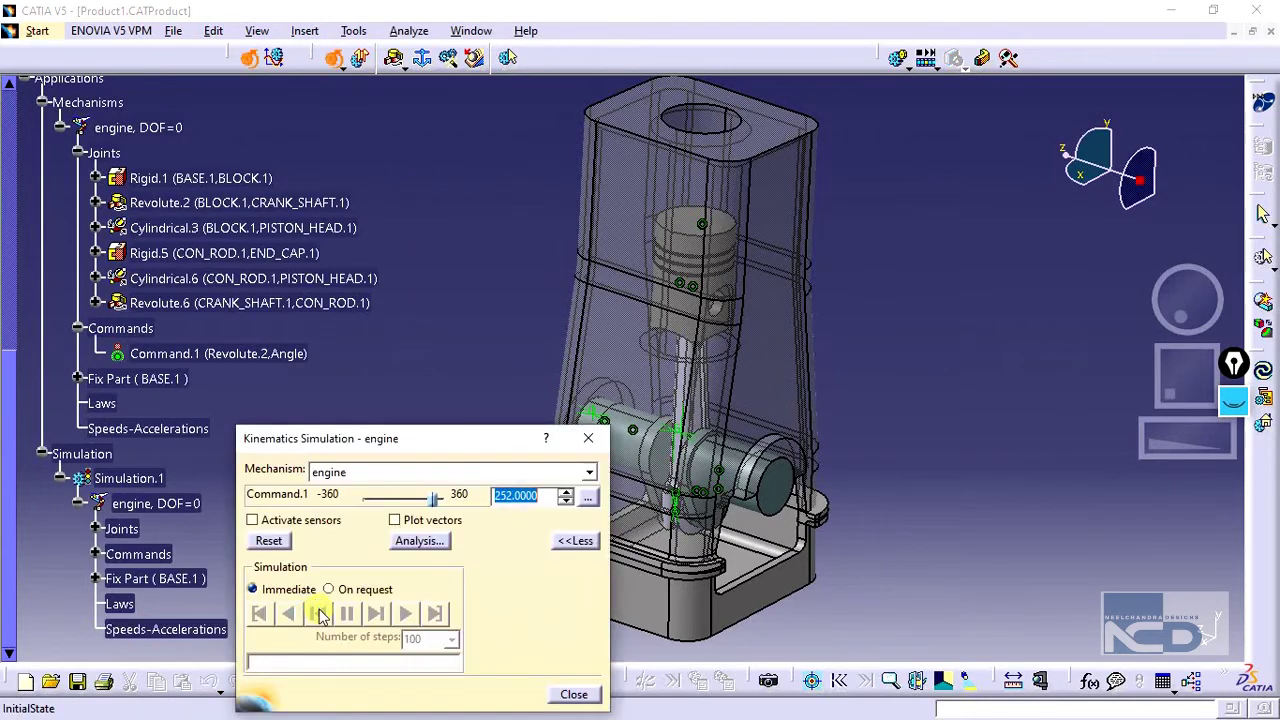
{"action": "left_click", "coordinate": [588, 438]}
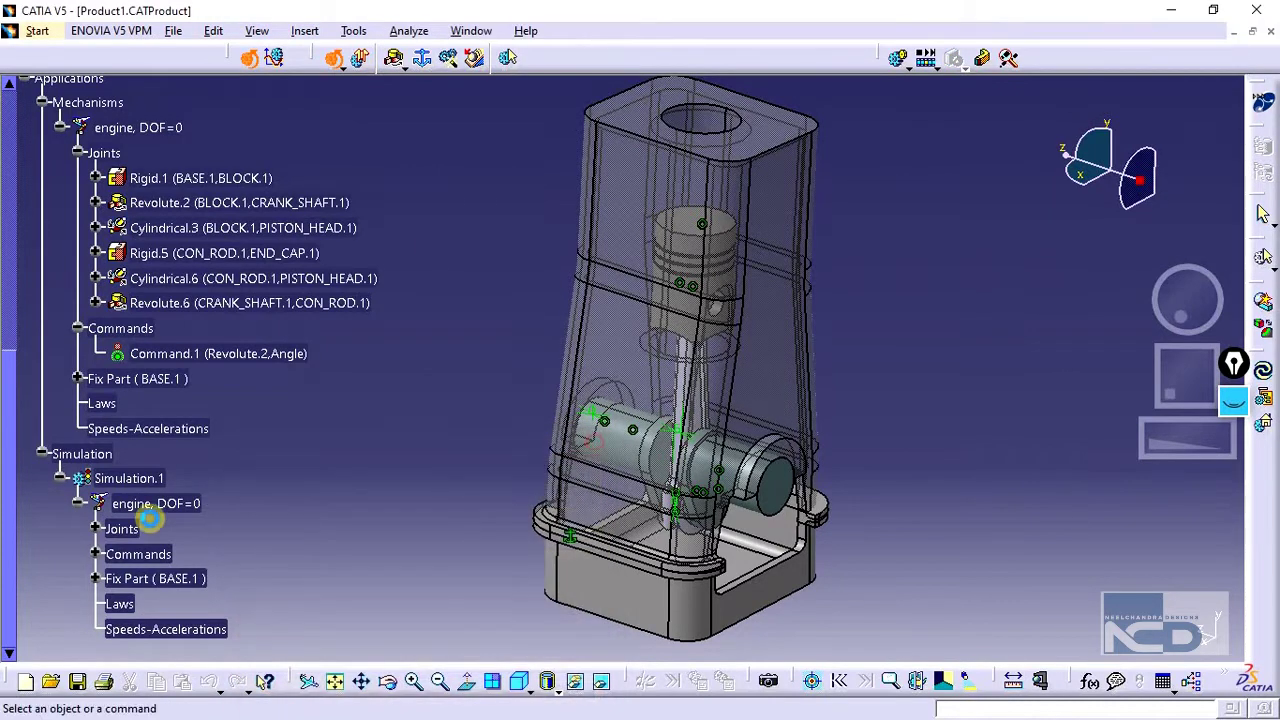
Reopen the recorded engine simulation for editing and play it forward to the end, and backward to the start
{"action": "left_click", "coordinate": [128, 477]}
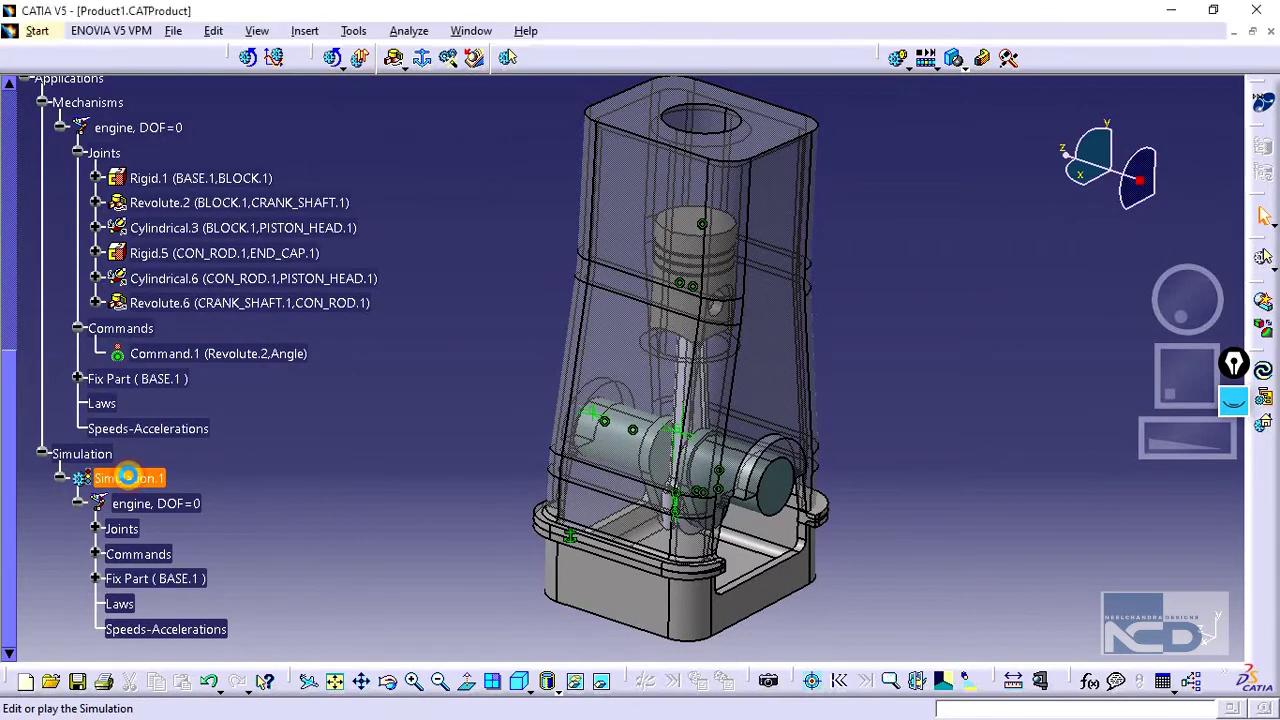
{"action": "left_click", "coordinate": [128, 477]}
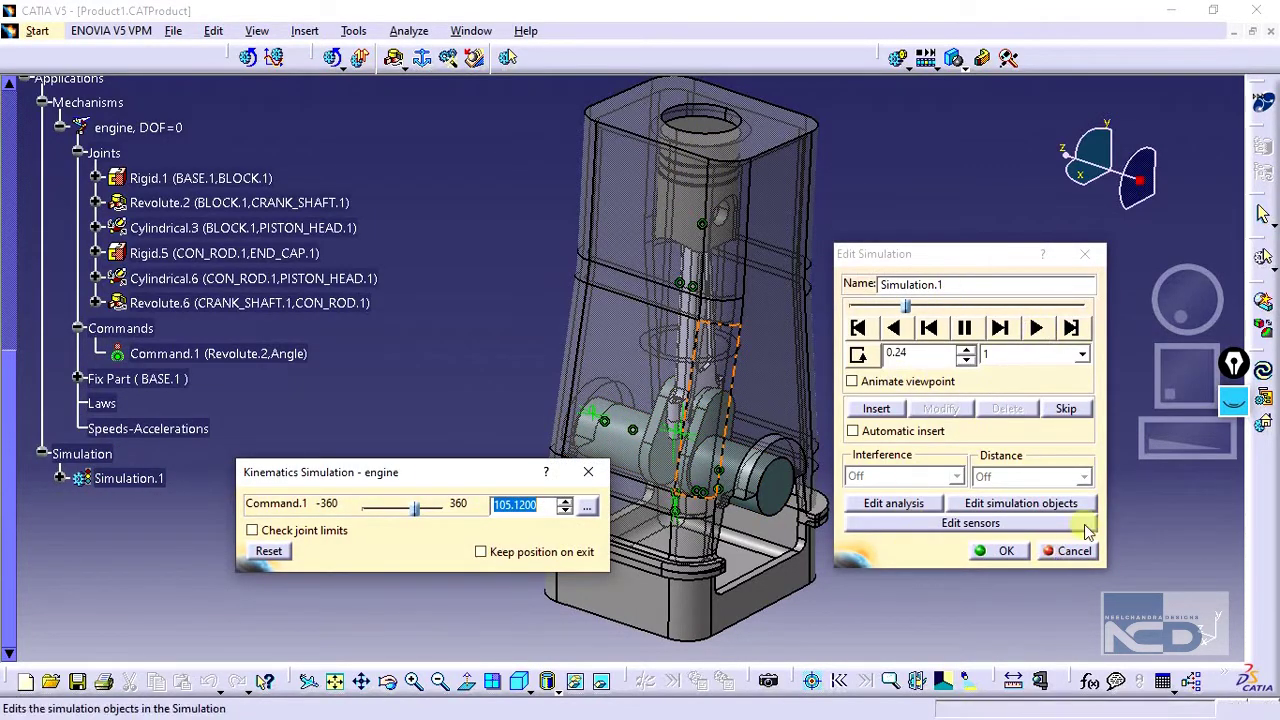
{"action": "left_click", "coordinate": [1038, 329]}
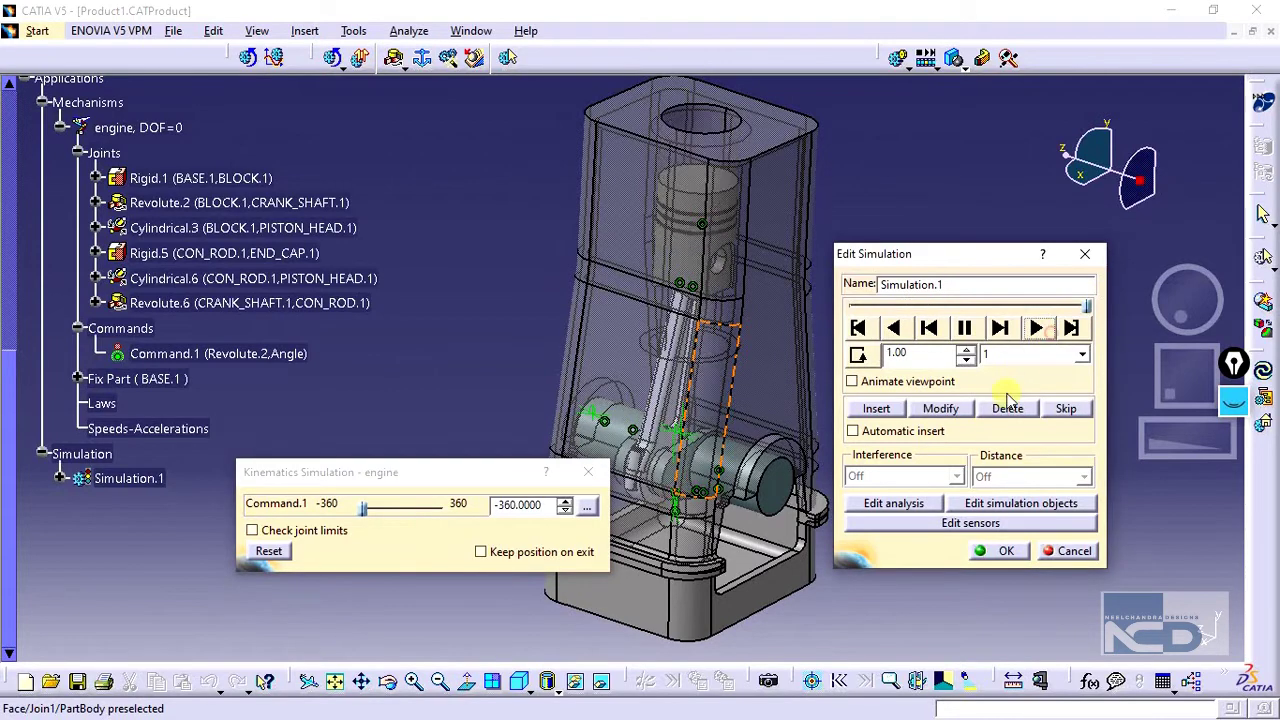
{"action": "left_click", "coordinate": [897, 327]}
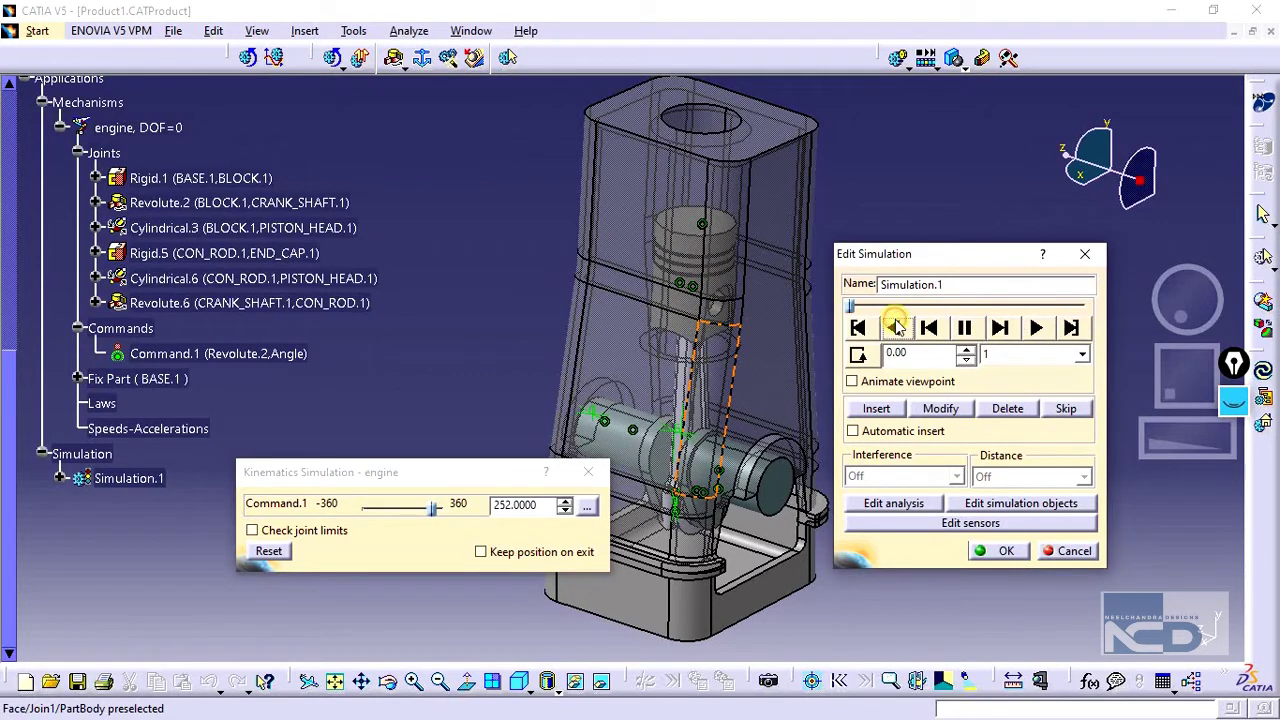
Set the simulation's interpolation step to 0.1 and play it forward, once in single-run mode and again in loop mode
{"action": "left_click", "coordinate": [1082, 355]}
{"action": "left_click", "coordinate": [1018, 400]}
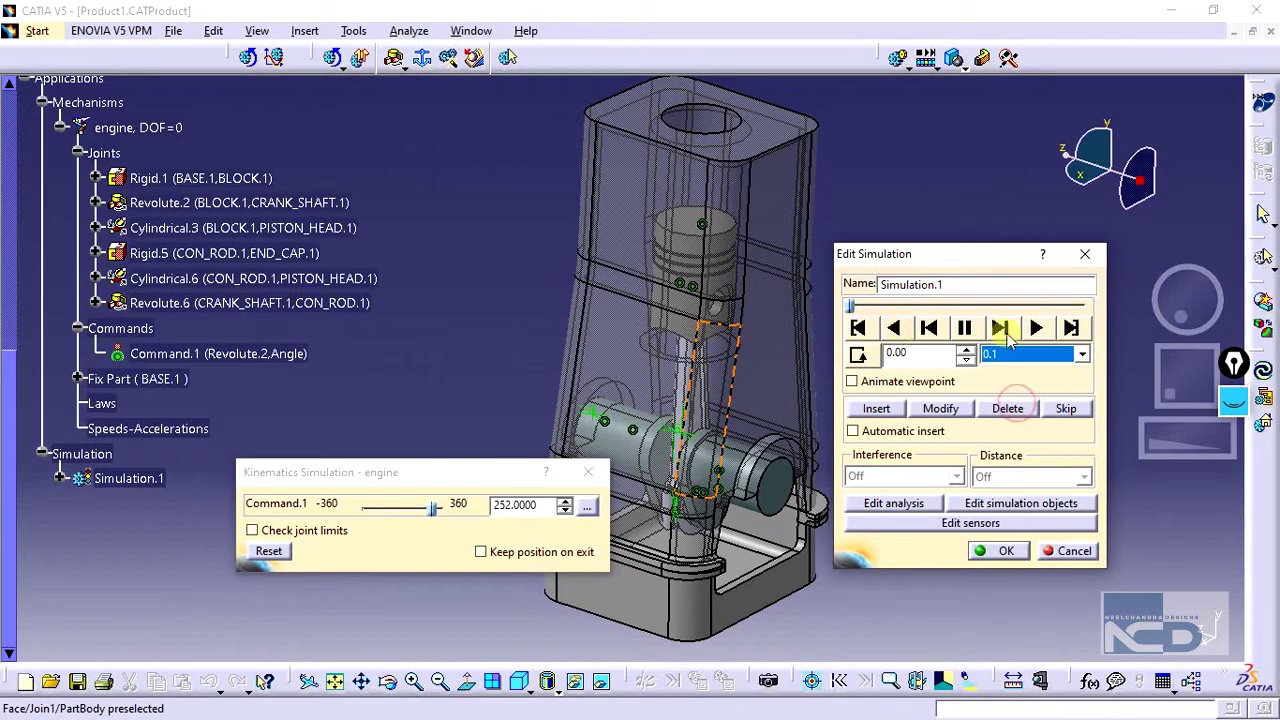
{"action": "left_click", "coordinate": [1036, 328]}
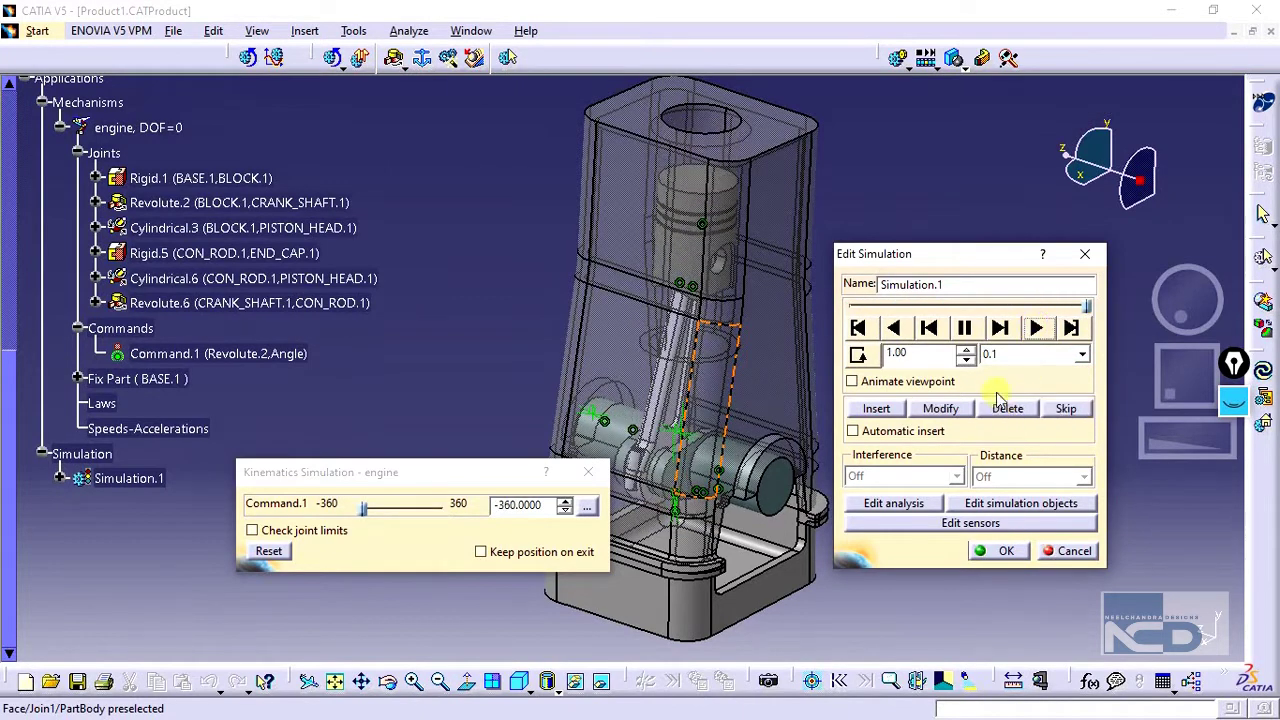
{"action": "left_click", "coordinate": [859, 355]}
{"action": "left_click", "coordinate": [1036, 328]}
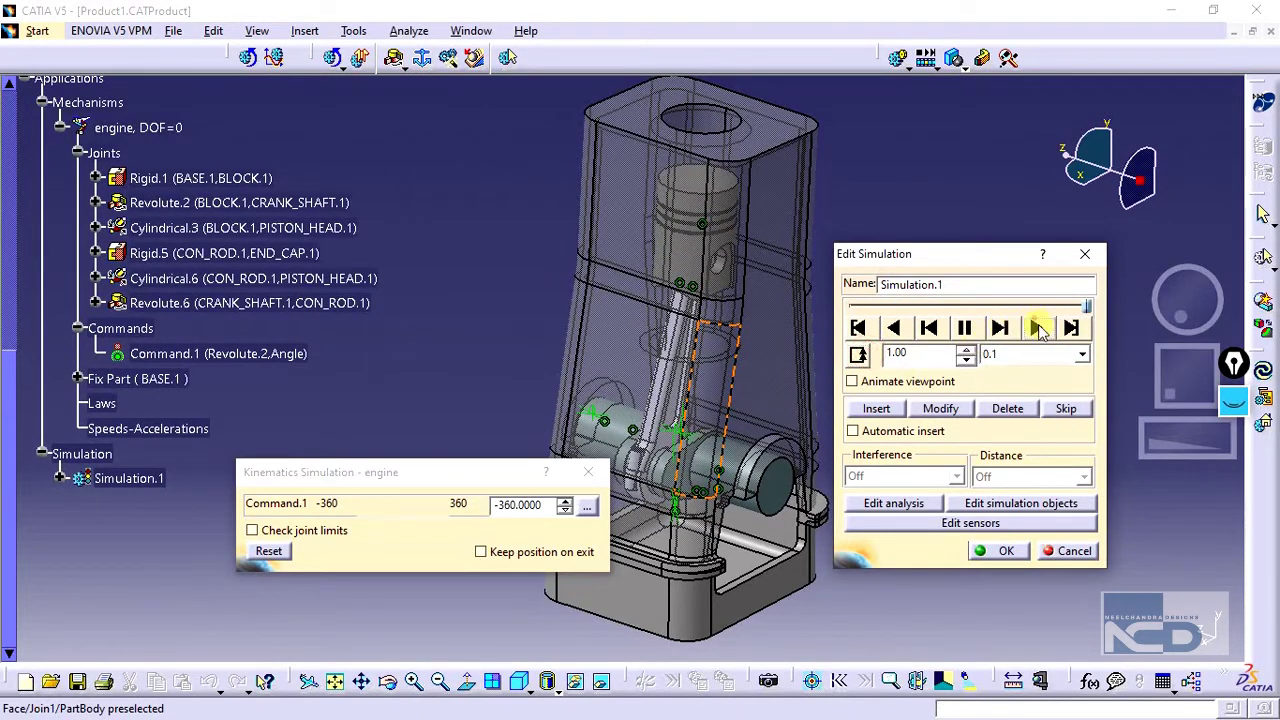